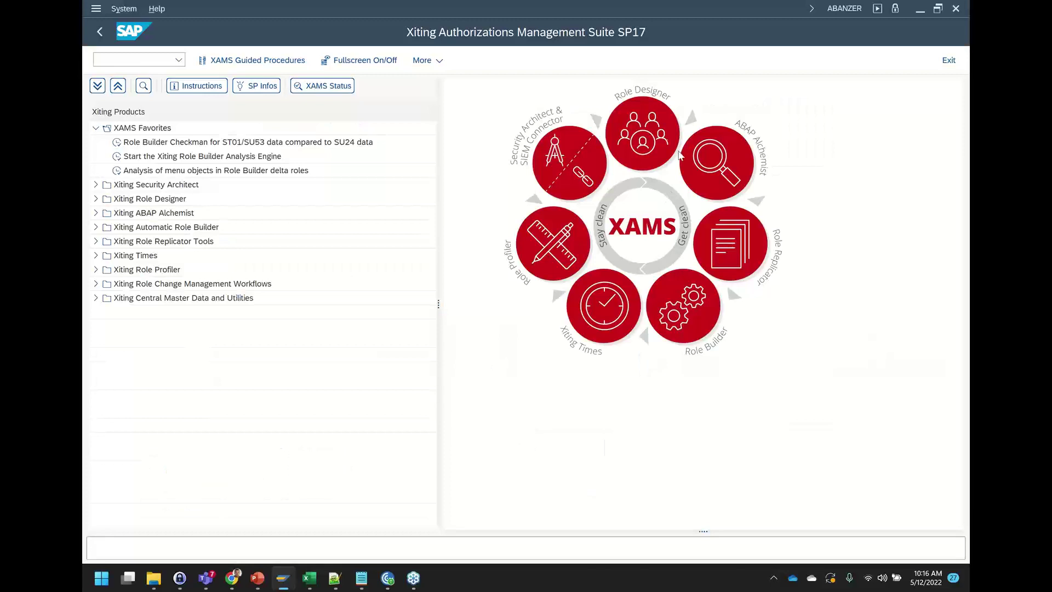
# Collapse the XAMS Favorites folder, and set the session status display to System with a narrower product tree
pyautogui.click(96, 129)
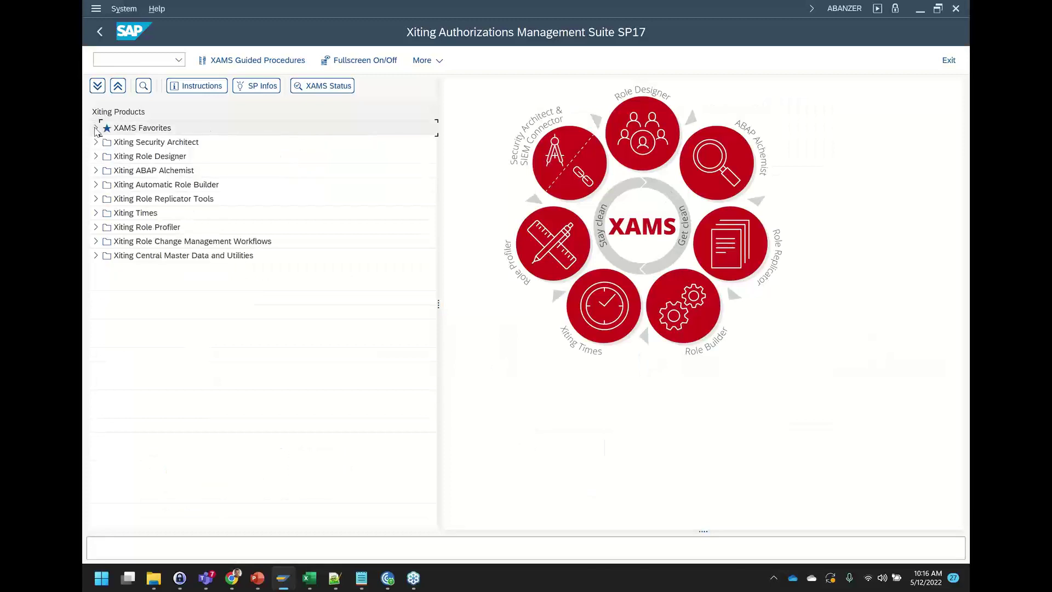
pyautogui.click(847, 14)
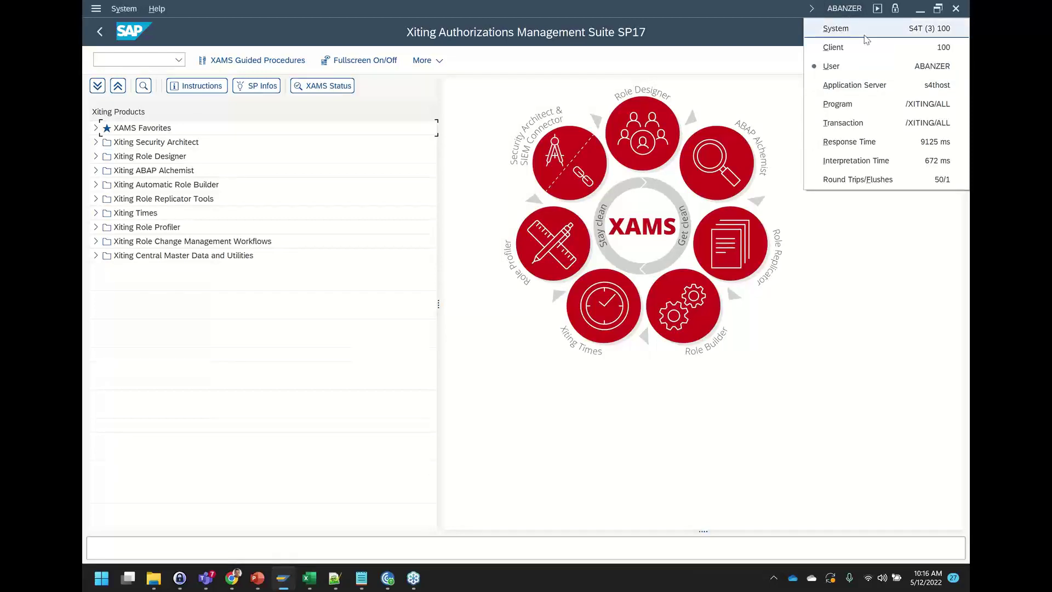
pyautogui.click(846, 29)
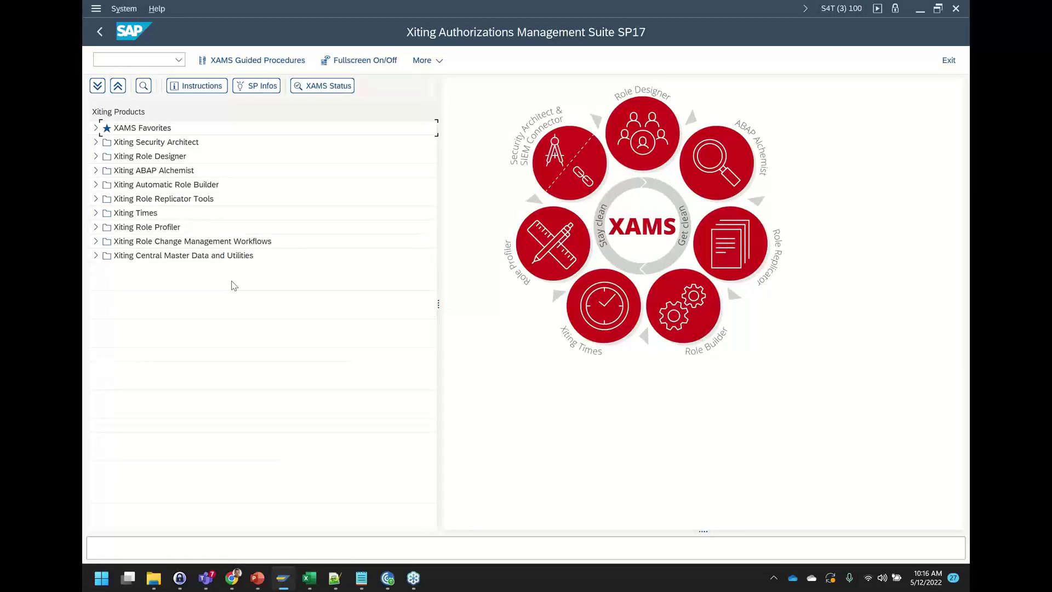
pyautogui.moveTo(438, 283); pyautogui.dragTo(354, 266)
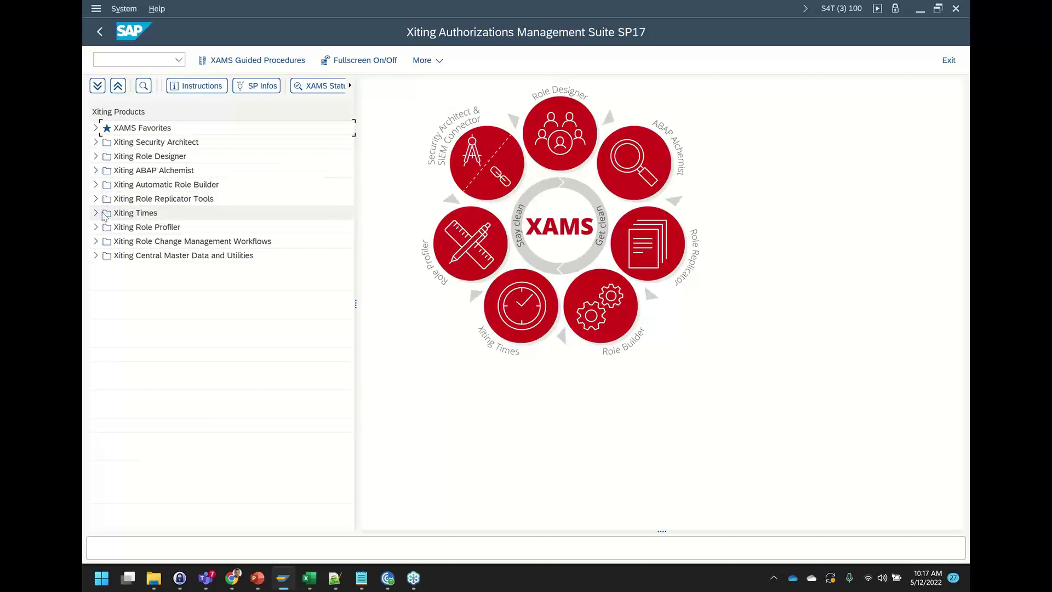
# Expand the Xiting Role Designer folder and start the Xiting Role Designer
pyautogui.click(96, 158)
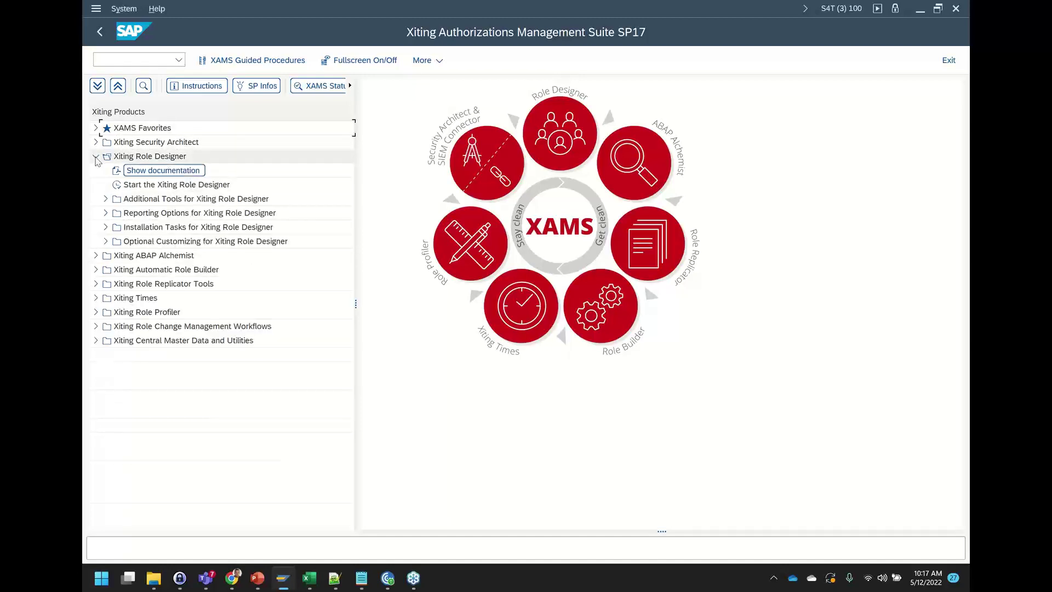
pyautogui.click(119, 187)
pyautogui.doubleClick(120, 187)
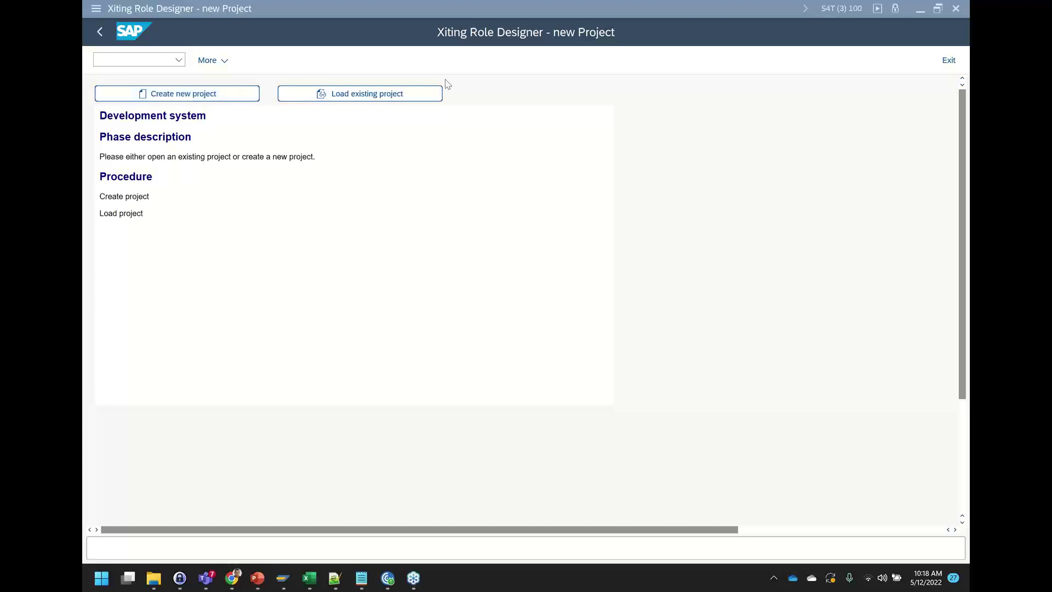
# Load the existing project 788 SP17_WEBINAR from the project list
pyautogui.click(419, 94)
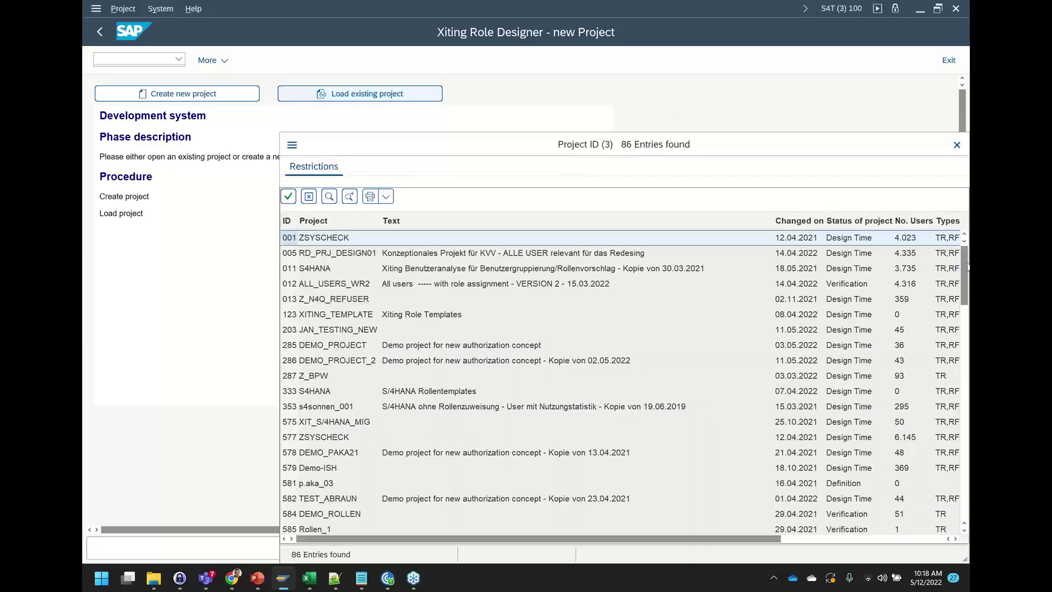
pyautogui.moveTo(967, 299); pyautogui.dragTo(965, 488)
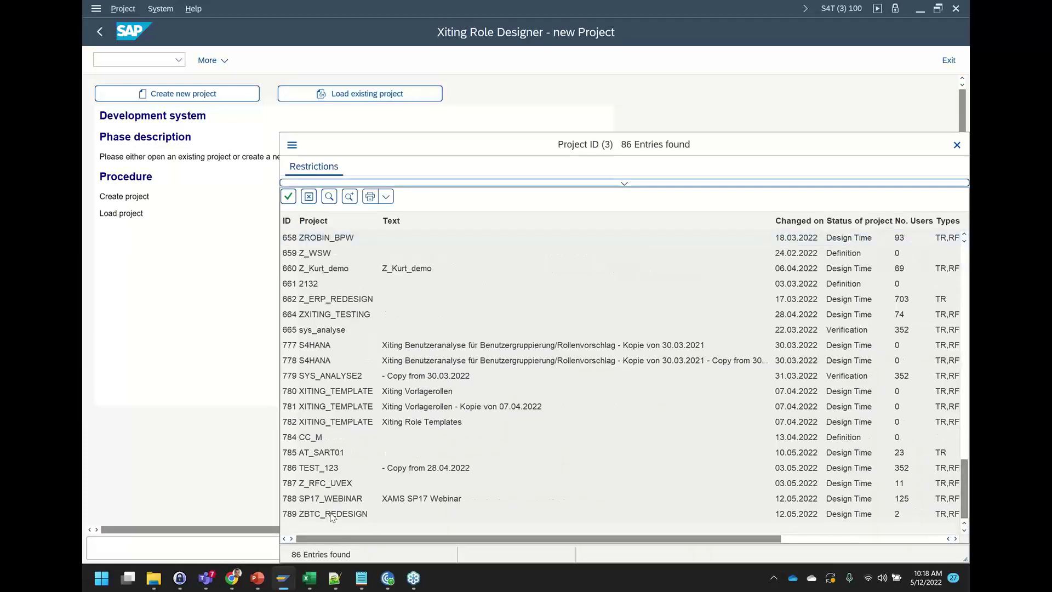
pyautogui.click(330, 501)
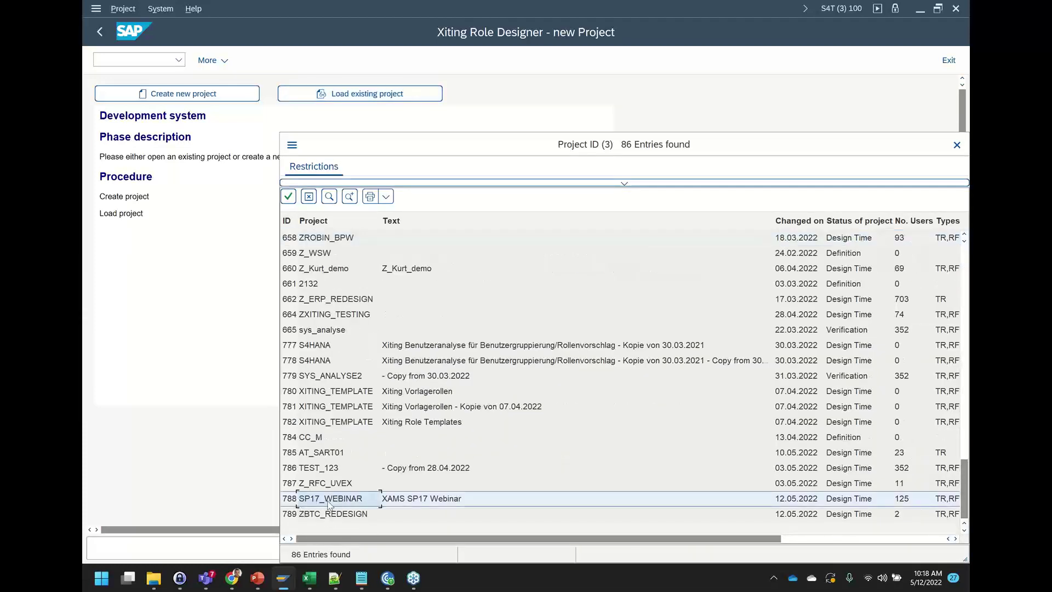
pyautogui.doubleClick(351, 503)
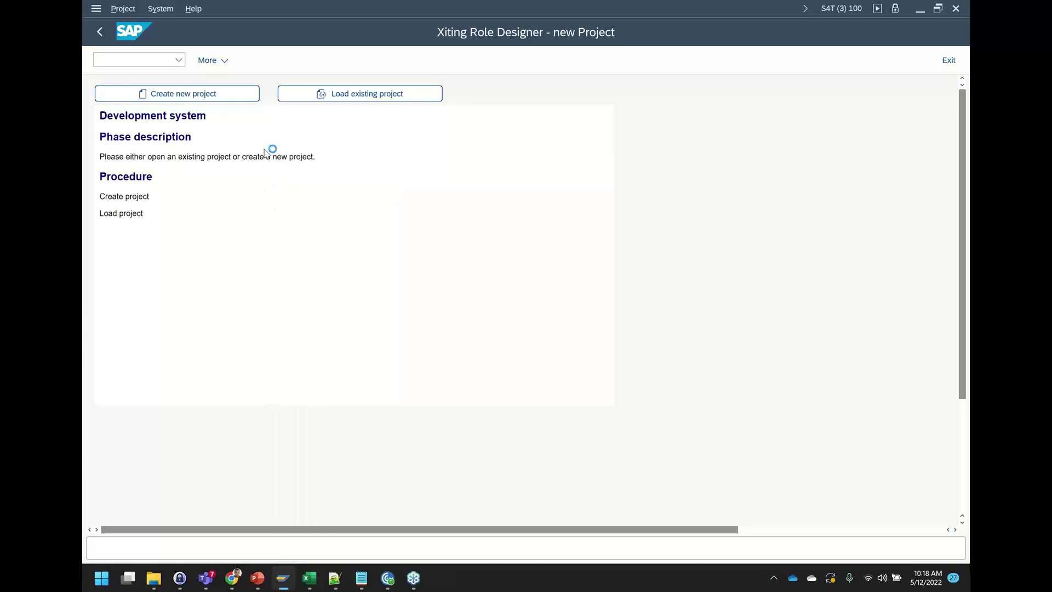
pyautogui.click(329, 329)
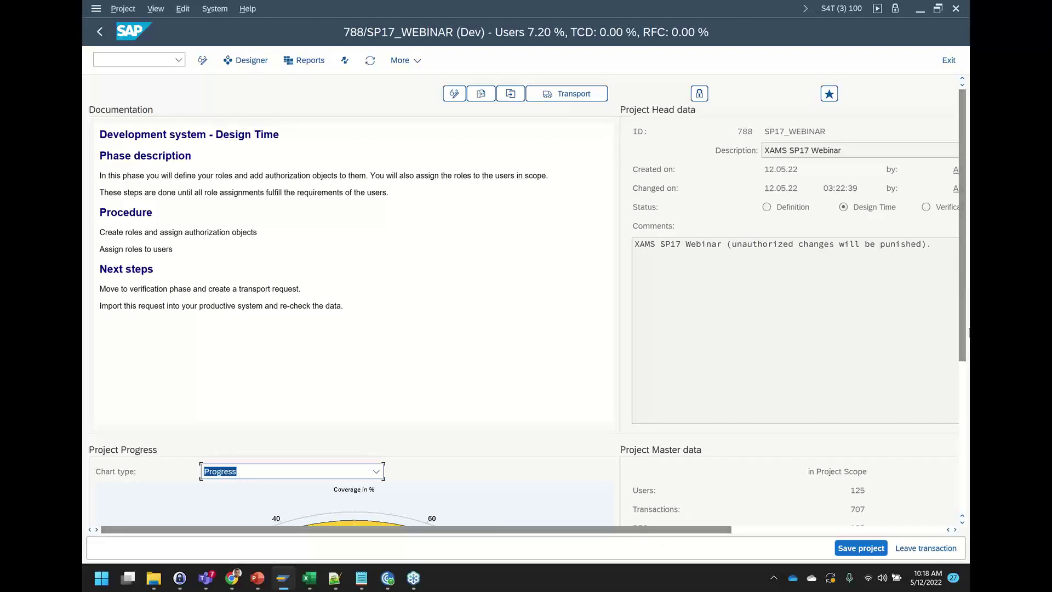
# Examine the Project Master data for users, transactions, RFCs, authorizations and roles in scope, plus the initial time frame
pyautogui.moveTo(966, 329); pyautogui.dragTo(966, 433)
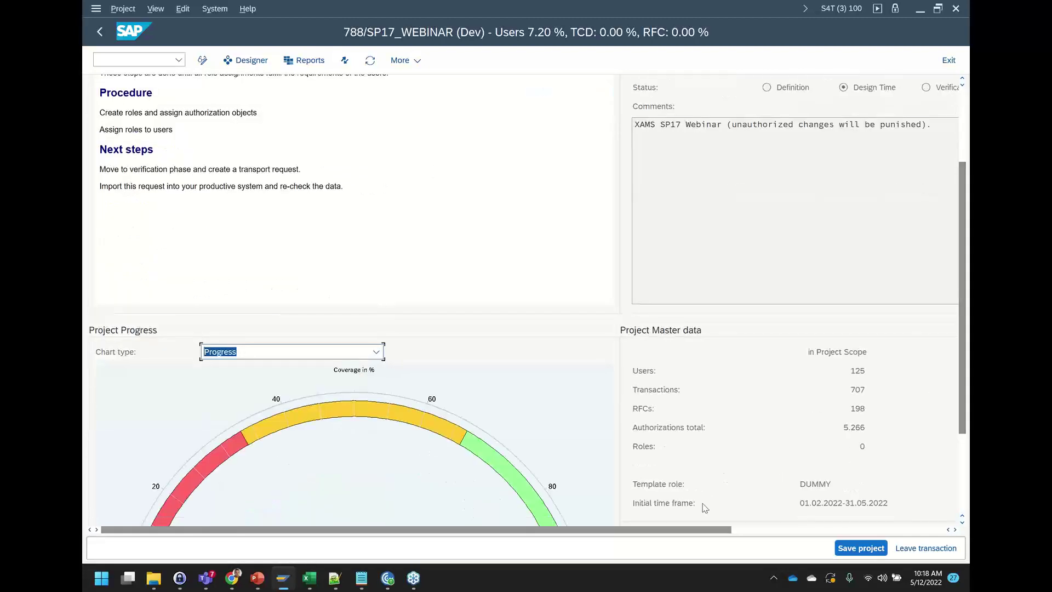
pyautogui.moveTo(684, 529); pyautogui.dragTo(866, 526)
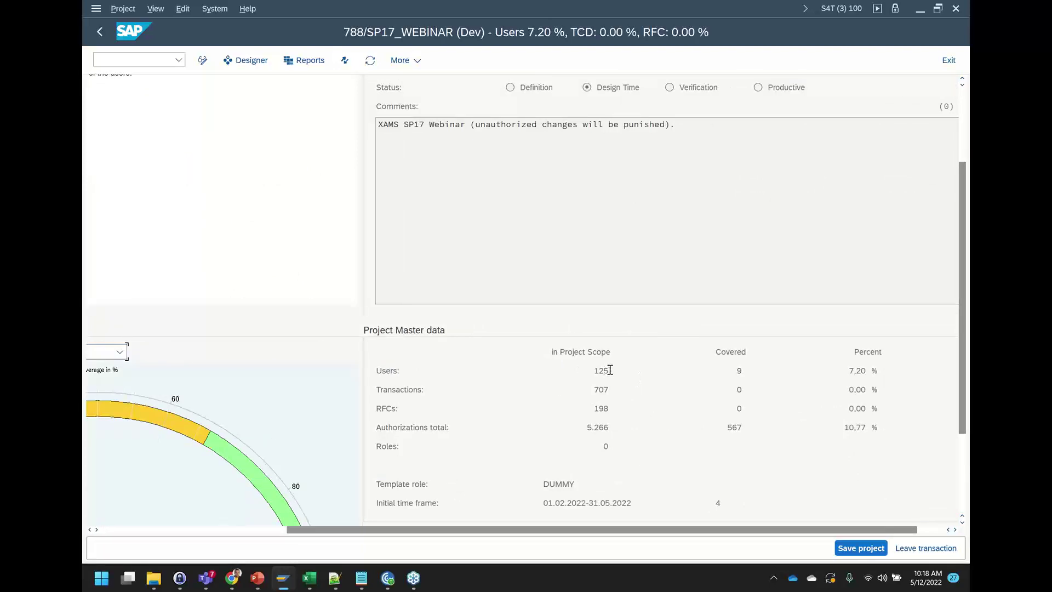
pyautogui.moveTo(610, 370); pyautogui.dragTo(593, 370)
pyautogui.moveTo(594, 389); pyautogui.dragTo(611, 388)
pyautogui.doubleClick(596, 410)
pyautogui.moveTo(585, 427); pyautogui.dragTo(629, 433)
pyautogui.moveTo(543, 504); pyautogui.dragTo(730, 504)
pyautogui.click(607, 445)
pyautogui.click(134, 531)
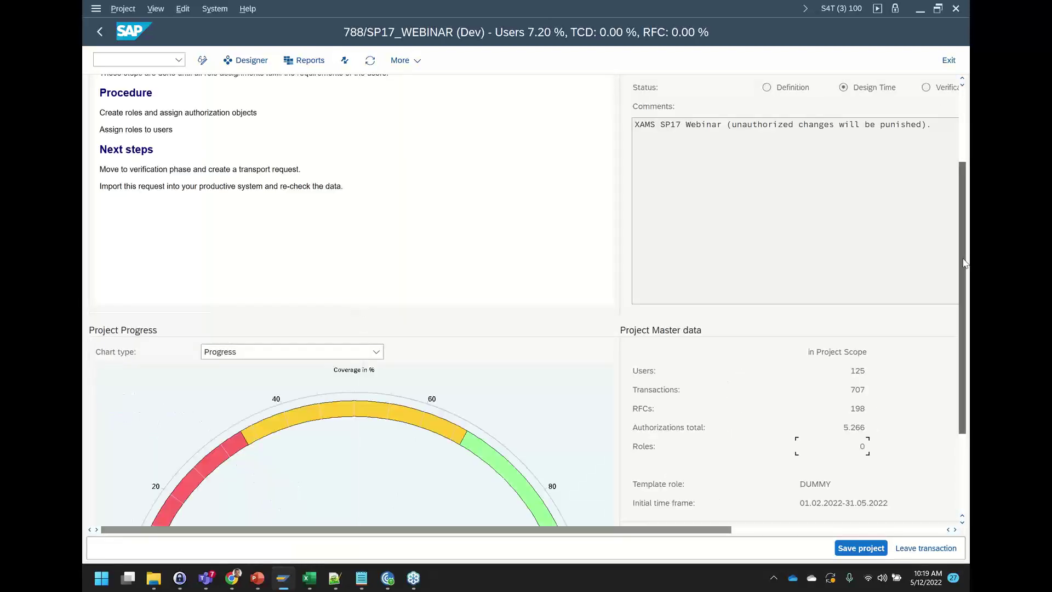
pyautogui.moveTo(959, 204); pyautogui.dragTo(959, 168)
pyautogui.scroll(3, 959, 168)
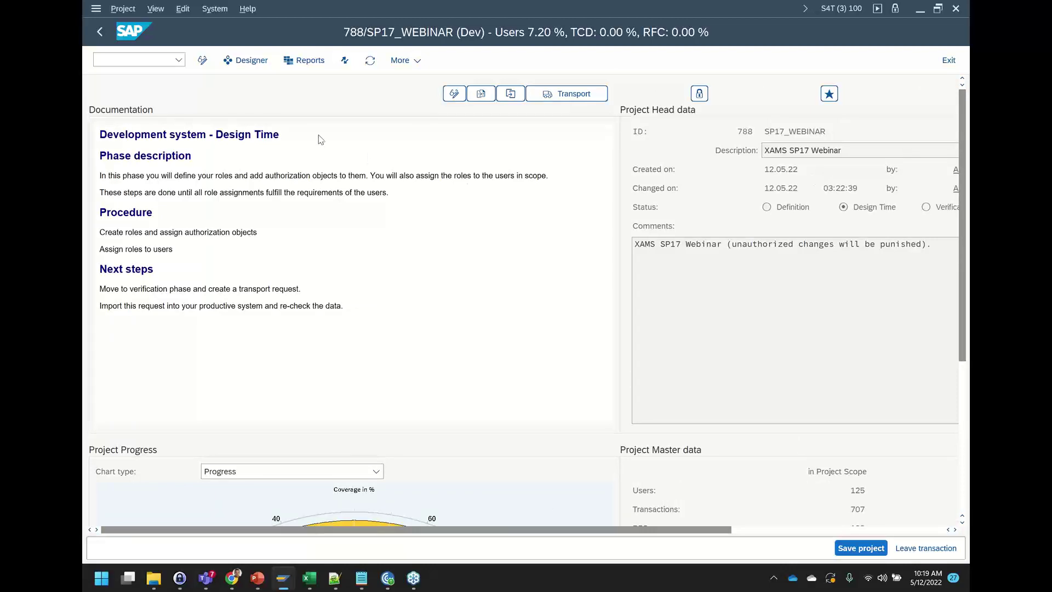
# Open the project's Designer view and resize its panes so the transactions, roles and user lists show side by side
pyautogui.click(265, 63)
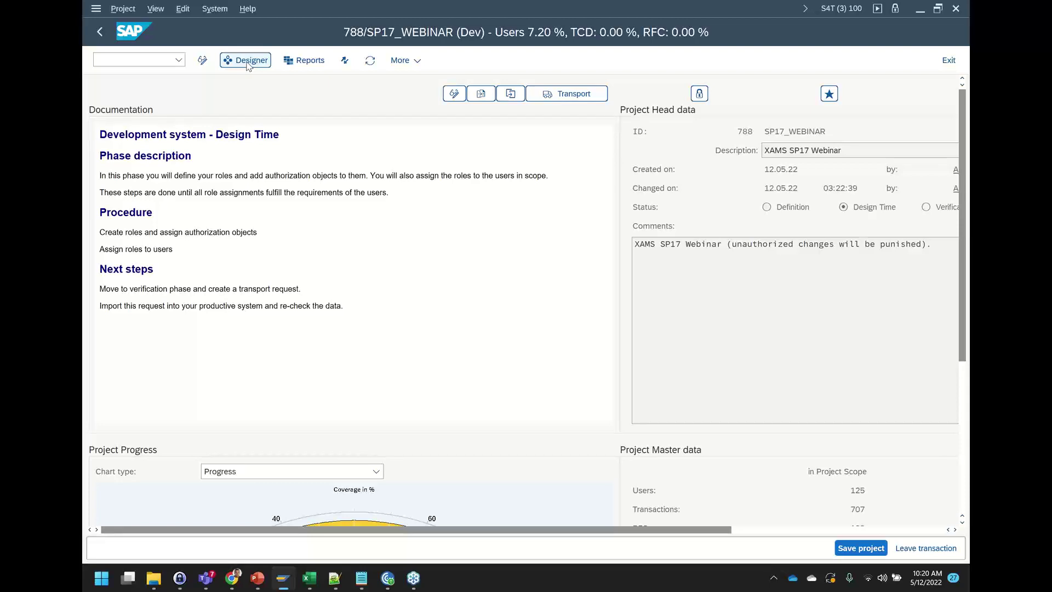
pyautogui.click(249, 64)
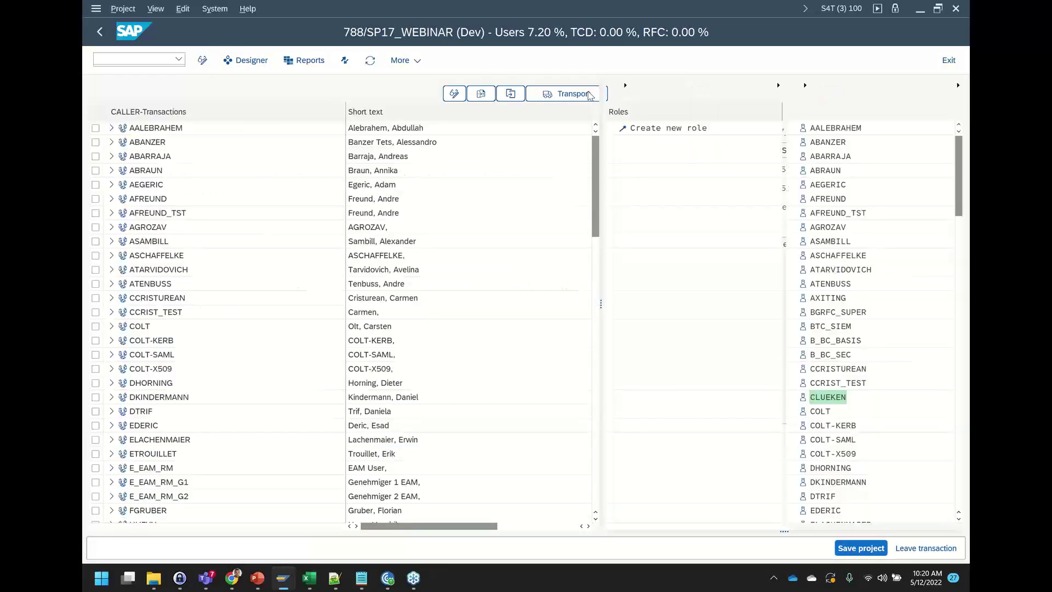
pyautogui.moveTo(600, 133); pyautogui.dragTo(332, 158)
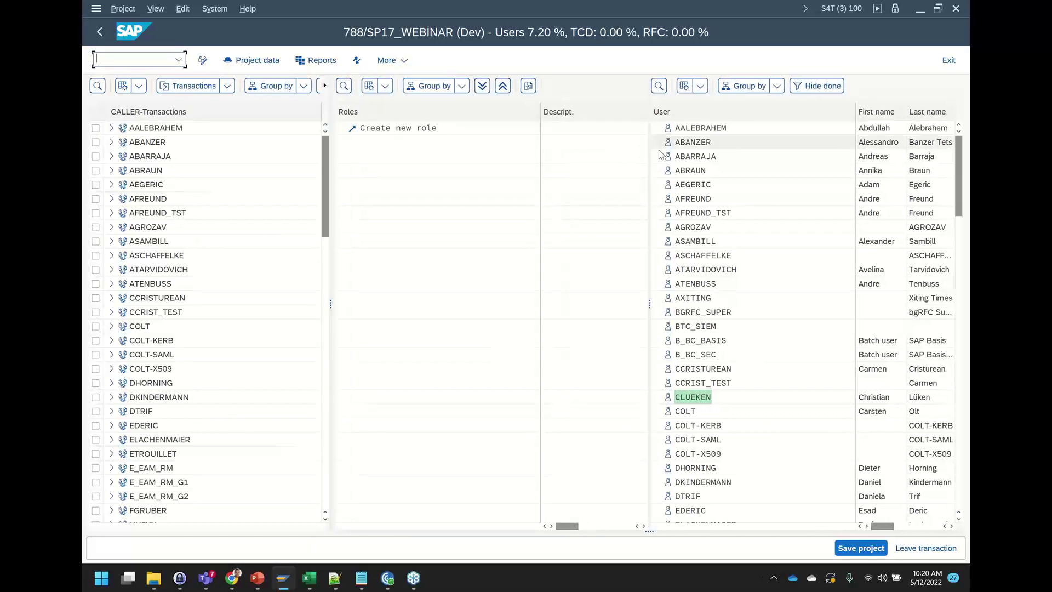
pyautogui.moveTo(649, 157); pyautogui.dragTo(735, 158)
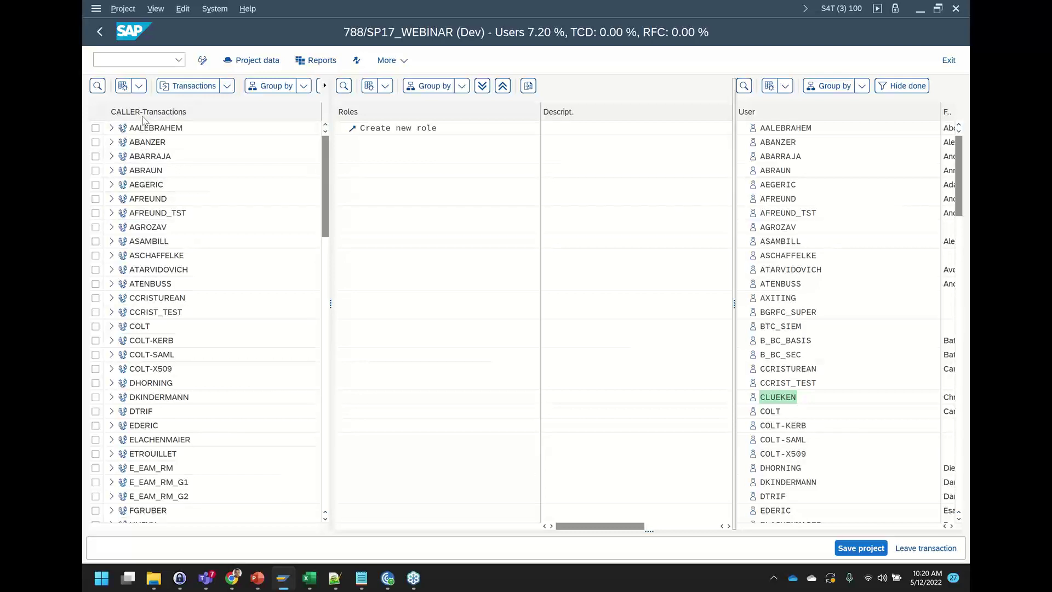
# Examine the second caller's transactions, and switch the caller list to Function Modules to inspect that caller's function modules
pyautogui.click(112, 142)
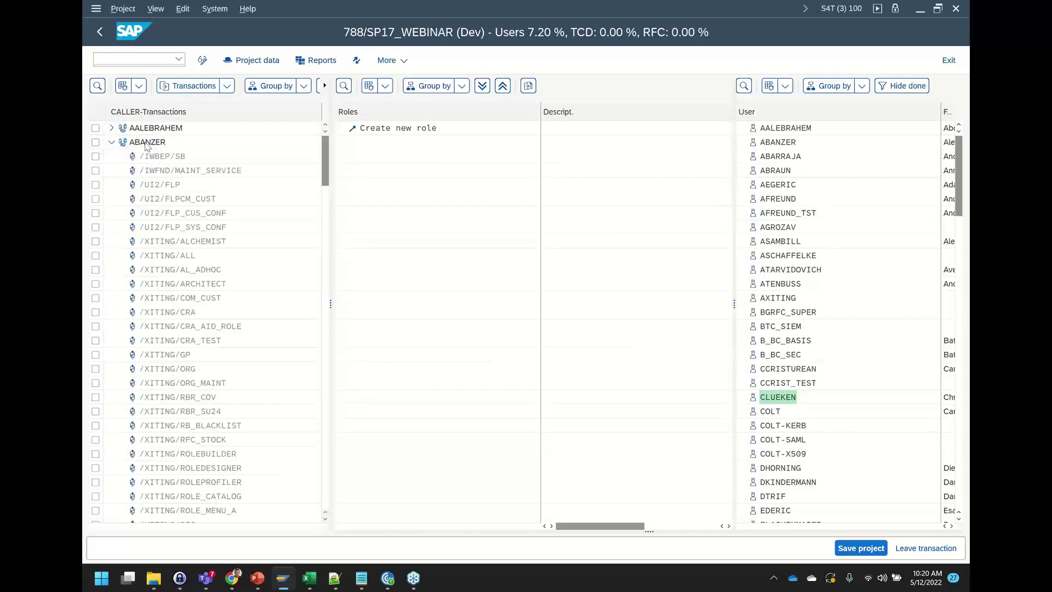
pyautogui.click(149, 147)
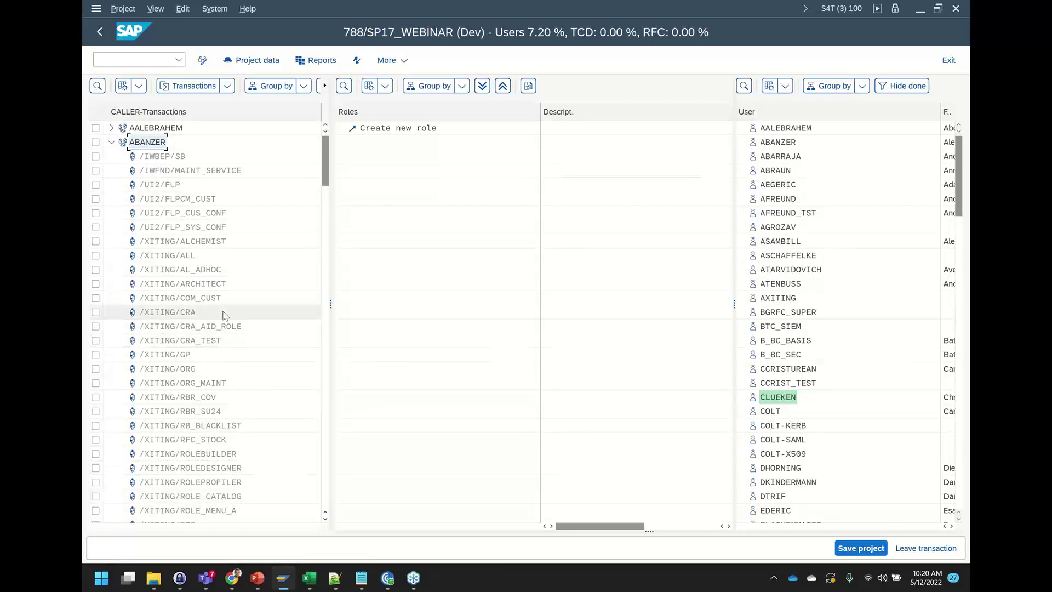
pyautogui.click(226, 86)
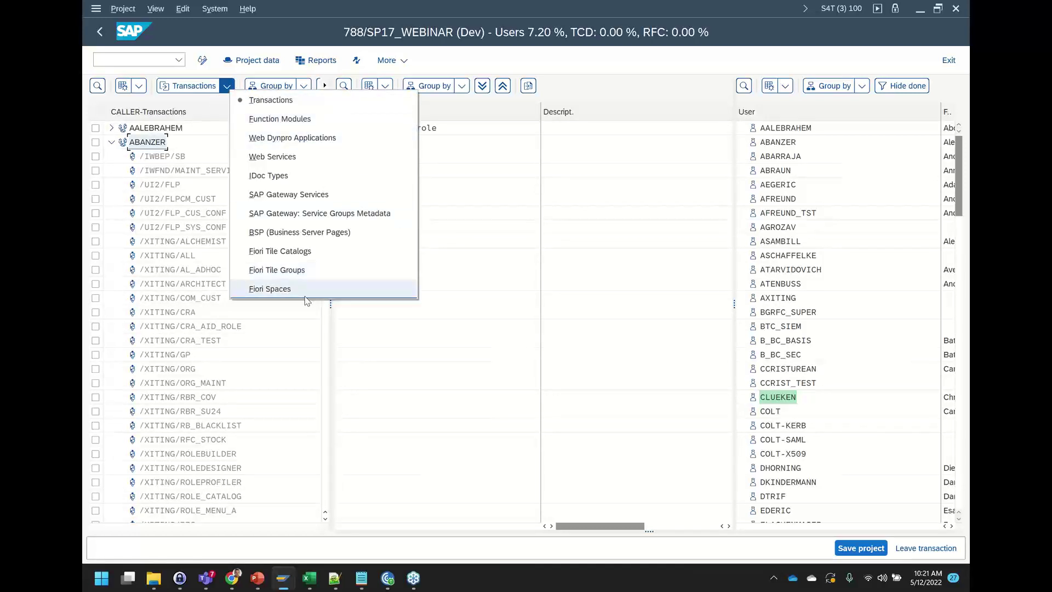
pyautogui.click(324, 124)
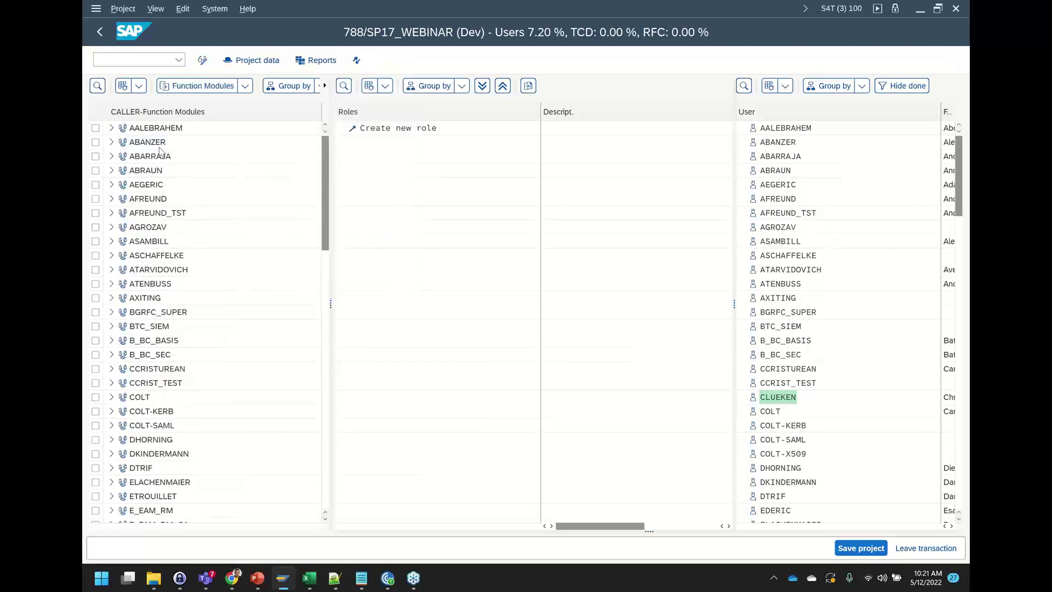
pyautogui.click(111, 142)
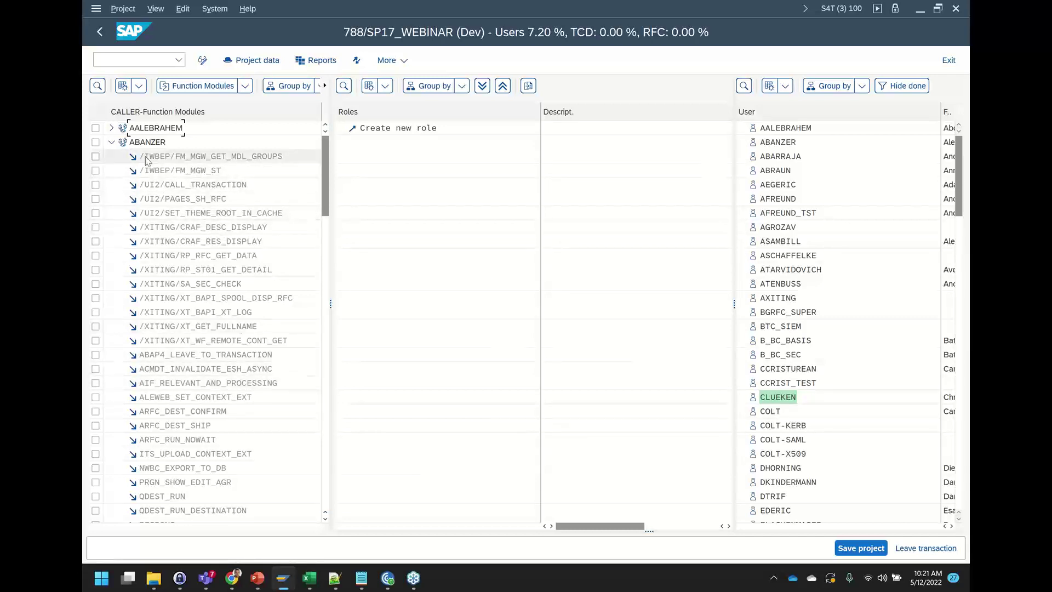
pyautogui.click(111, 142)
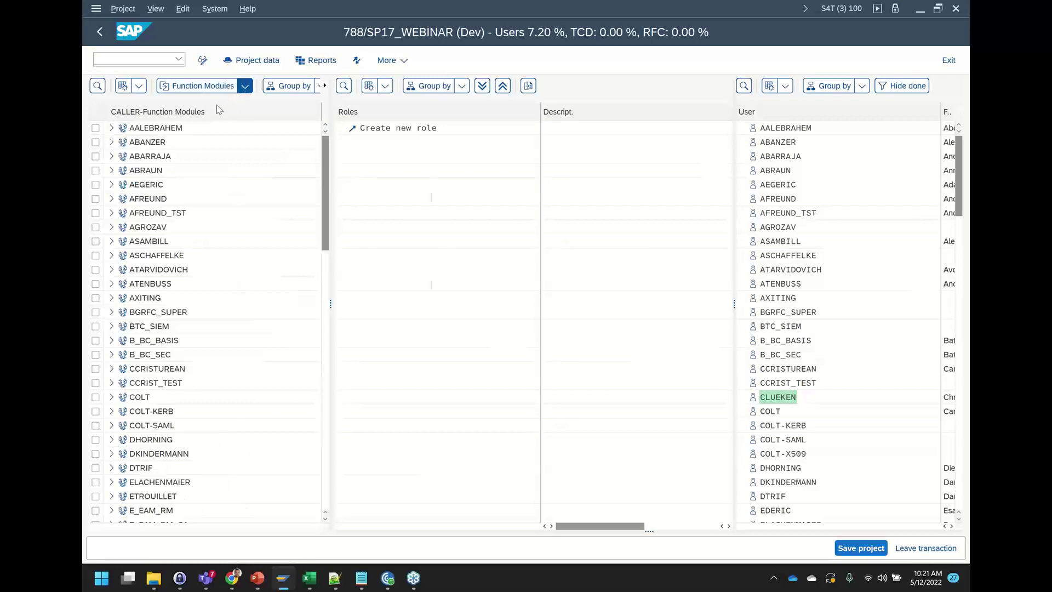
# Return the caller list to Transactions and review its available grouping options, keeping the grouping by calling user
pyautogui.click(245, 86)
pyautogui.click(266, 94)
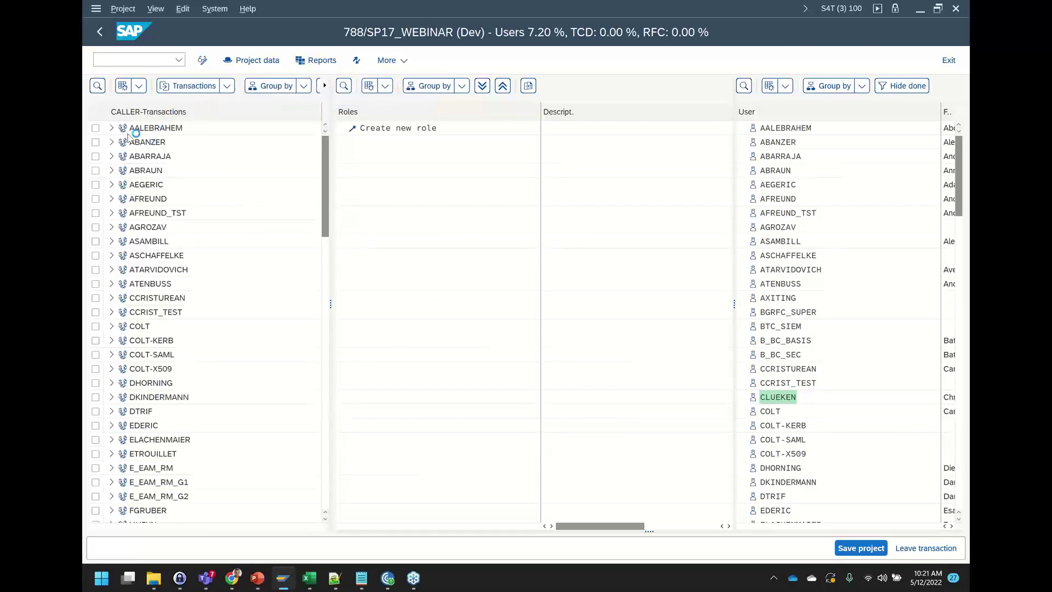
pyautogui.click(305, 88)
pyautogui.moveTo(365, 177)
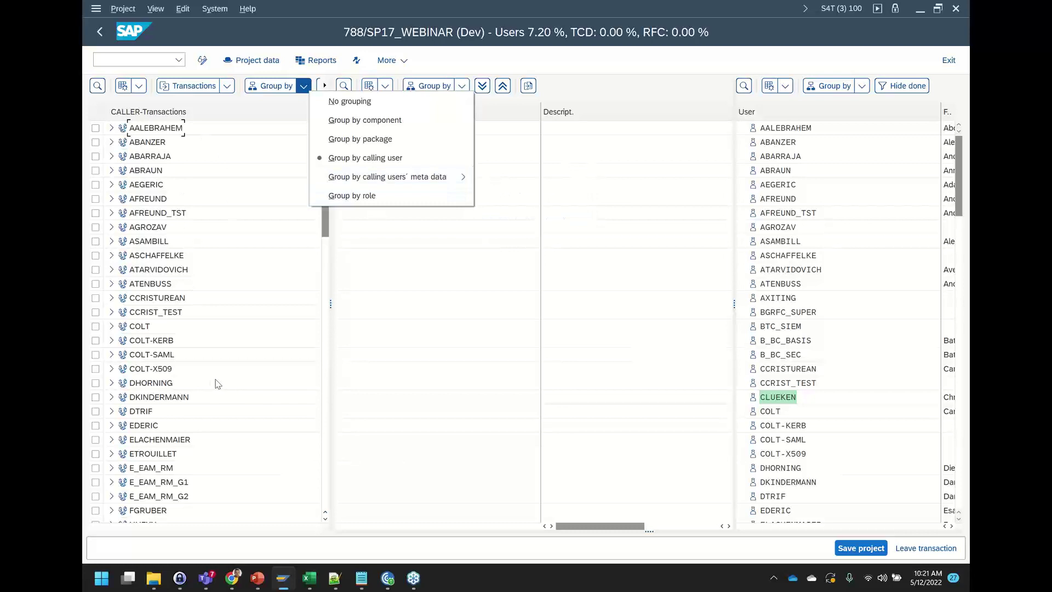
pyautogui.click(249, 183)
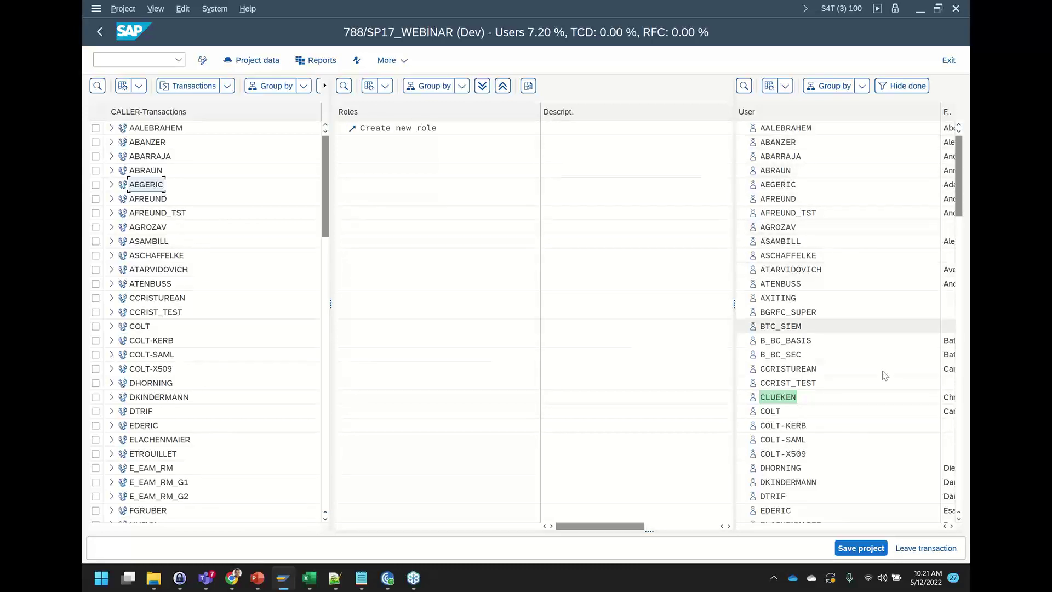
# Widen the user pane and narrow its columns so that Used, Unauth and Percent fit in view
pyautogui.moveTo(941, 114); pyautogui.dragTo(871, 112)
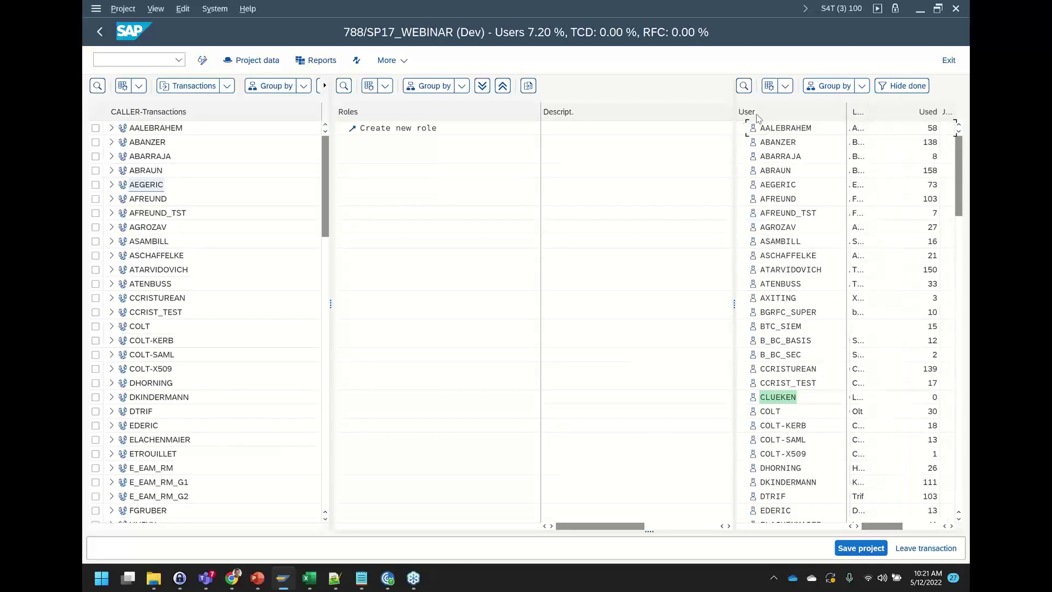
pyautogui.moveTo(734, 113); pyautogui.dragTo(659, 114)
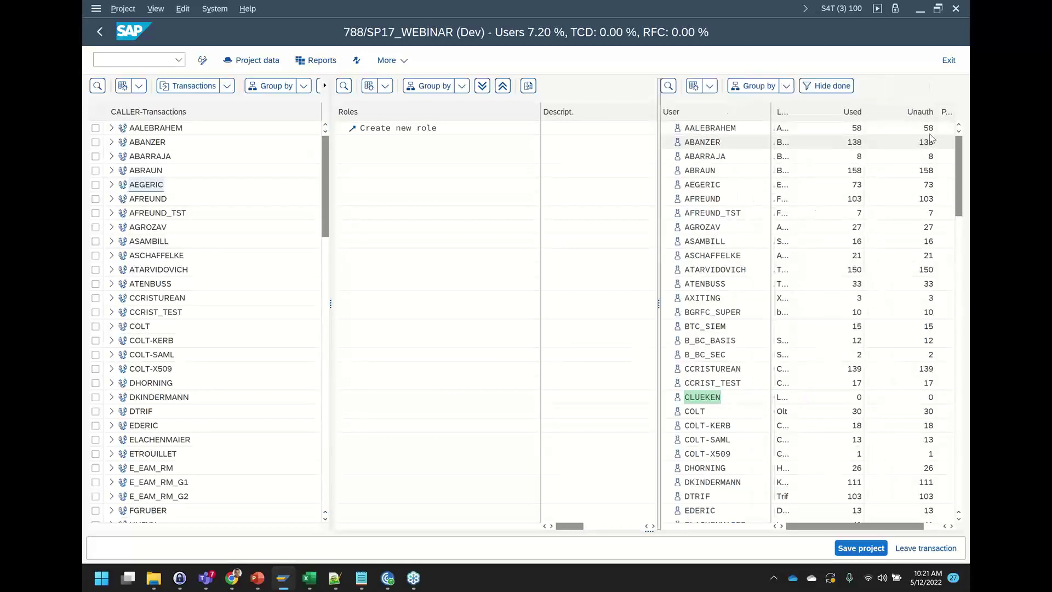
pyautogui.moveTo(936, 113); pyautogui.dragTo(892, 116)
# Open the second user's list of used objects, review its RFC function modules, services and transactions, and close the list
pyautogui.click(697, 147)
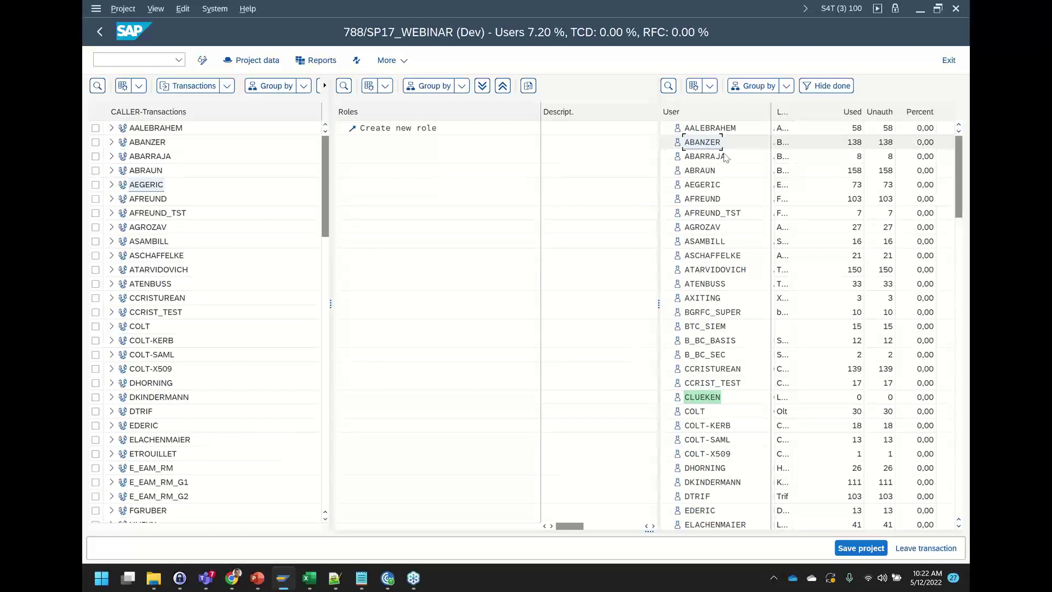
pyautogui.doubleClick(853, 147)
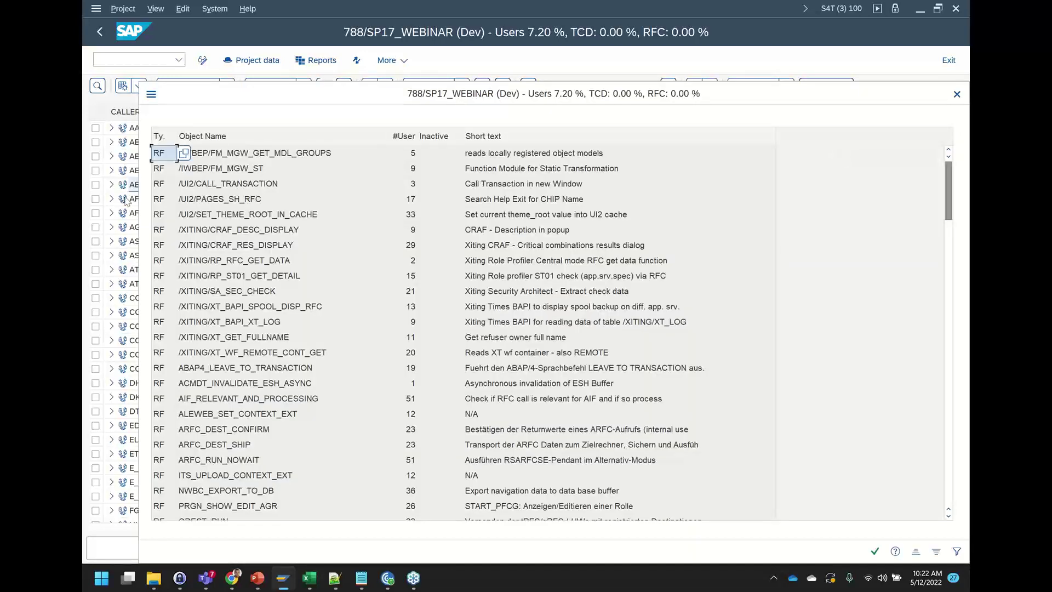
pyautogui.scroll(-12, 207, 315)
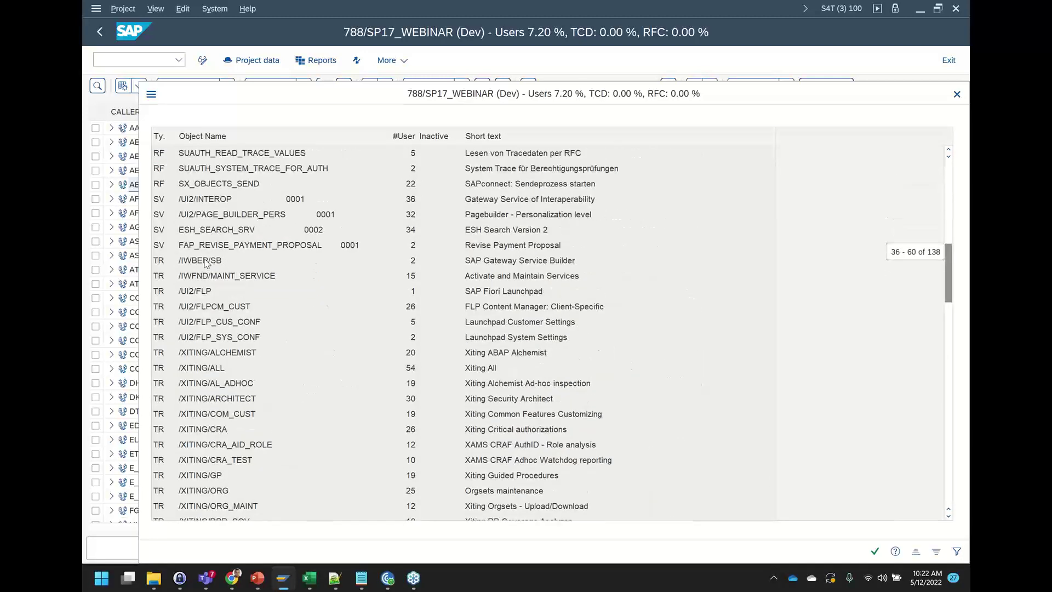
pyautogui.click(173, 247)
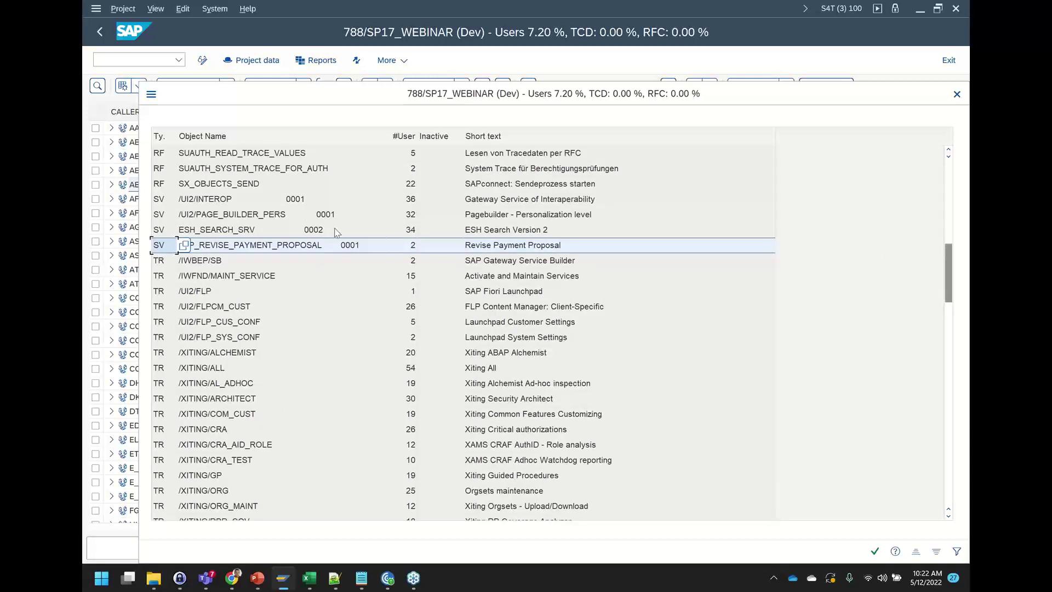
pyautogui.scroll(-15, 336, 232)
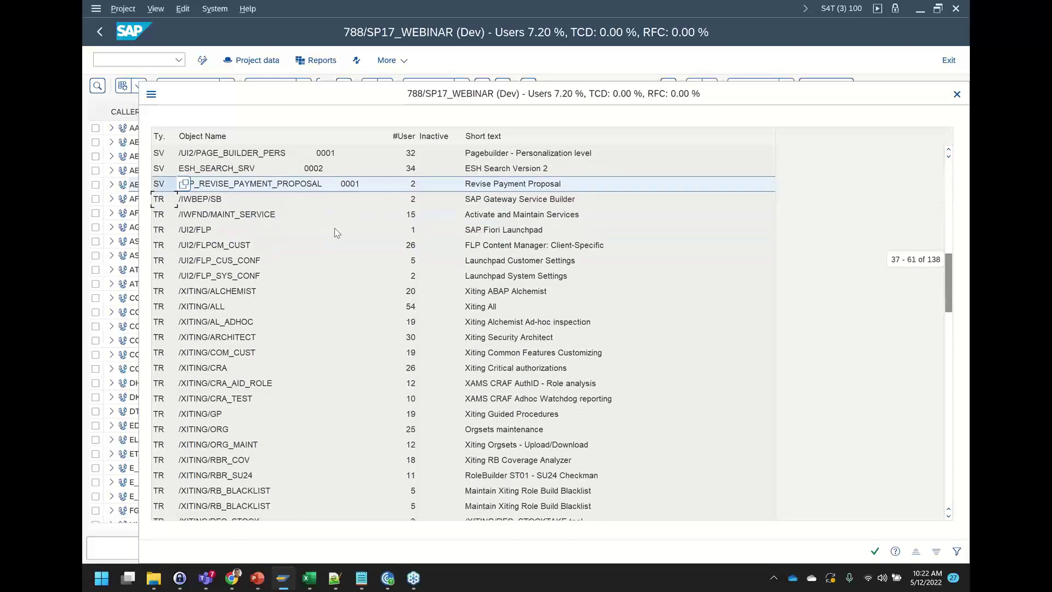
pyautogui.scroll(-1, 368, 220)
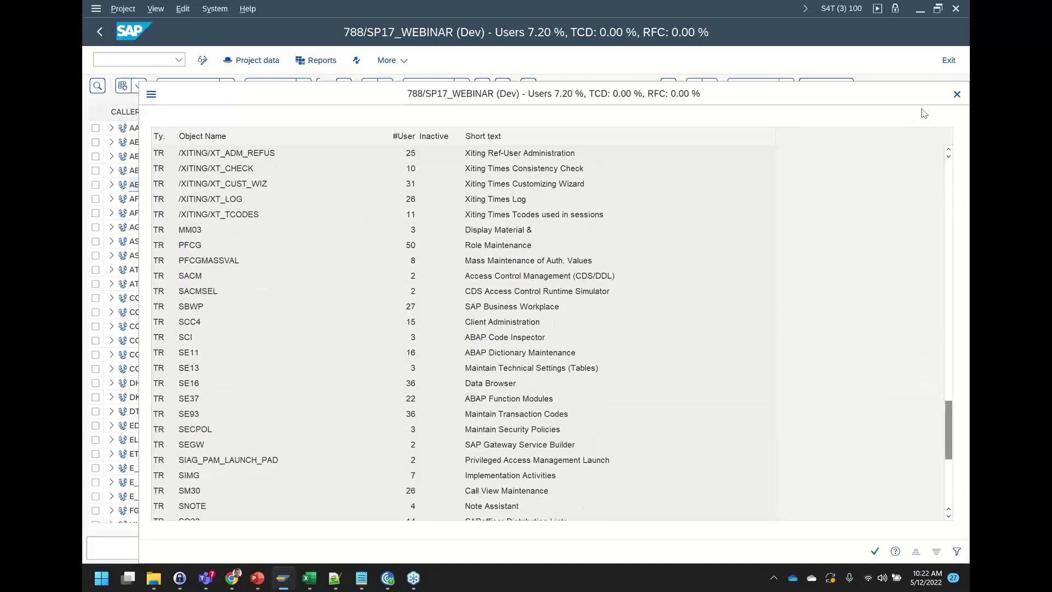
pyautogui.click(957, 94)
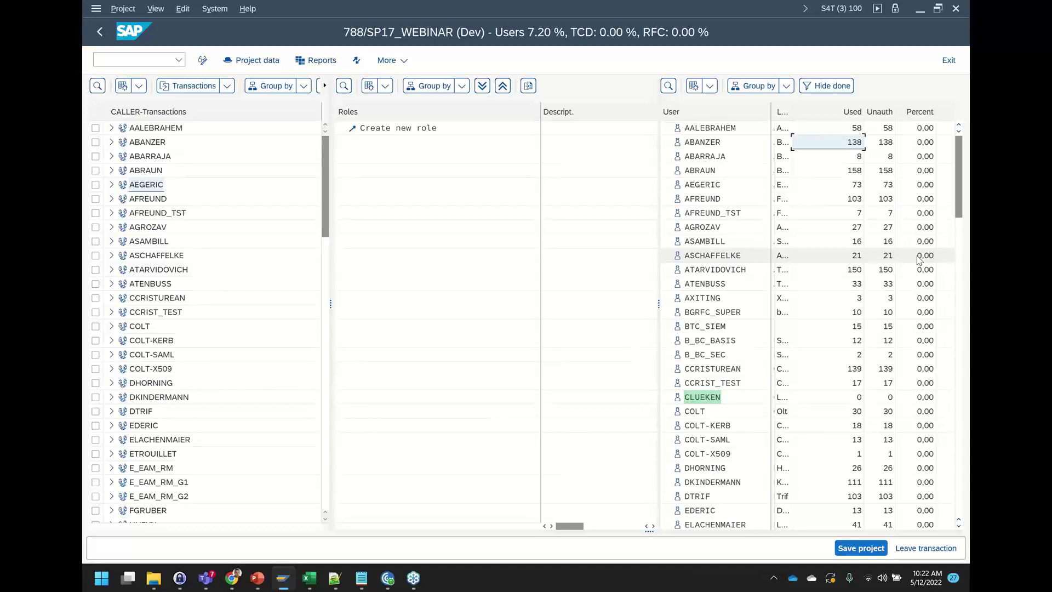
# Create a new role named Z_TEST_Webinar_1 with the description "Webinar Test Role"
pyautogui.click(383, 130)
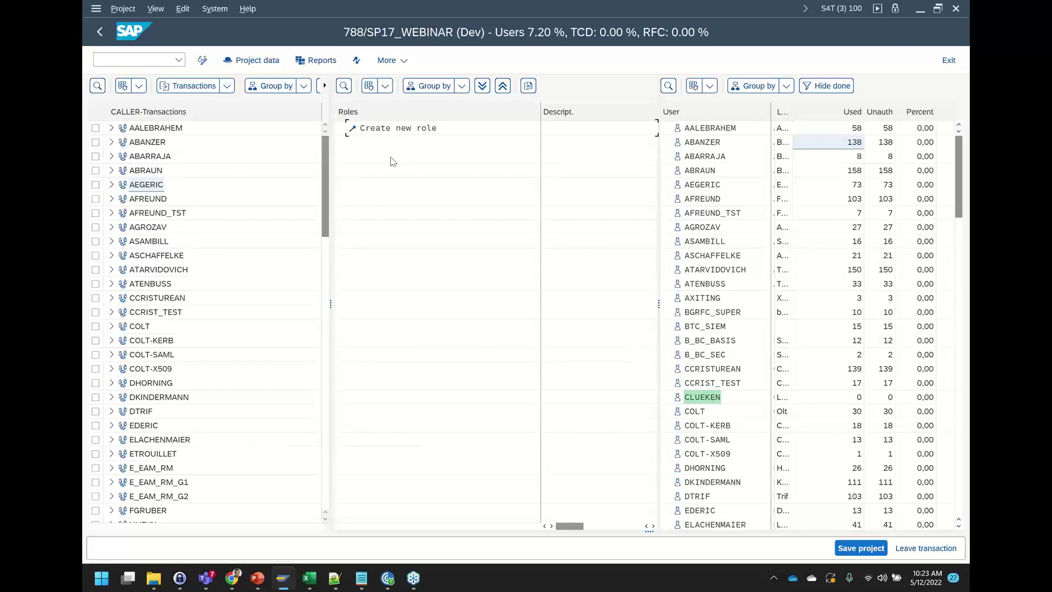
pyautogui.click(432, 131)
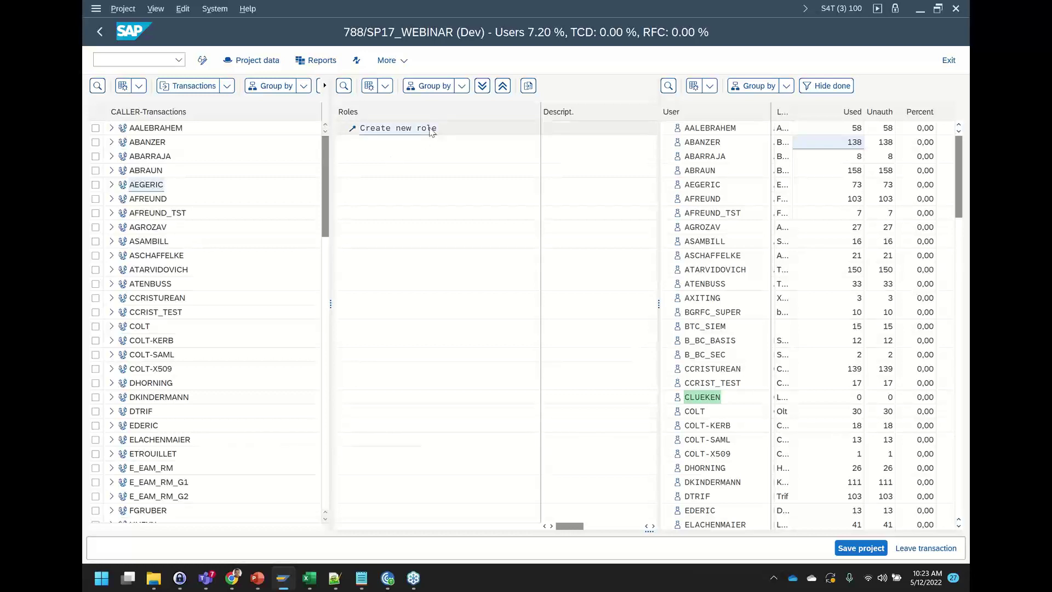
pyautogui.click(431, 130)
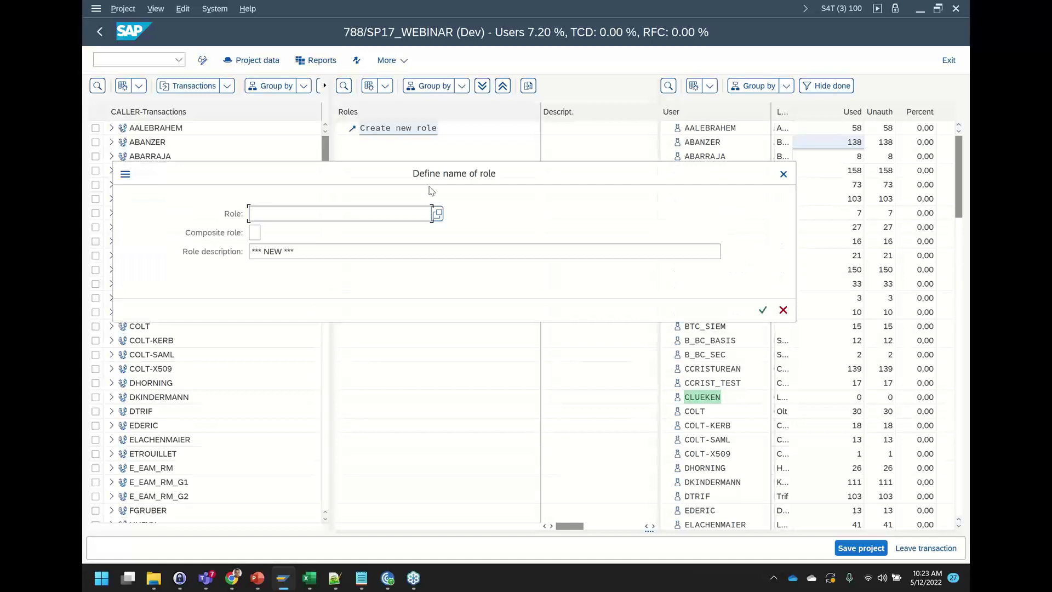
pyautogui.write('Z_TEST_')
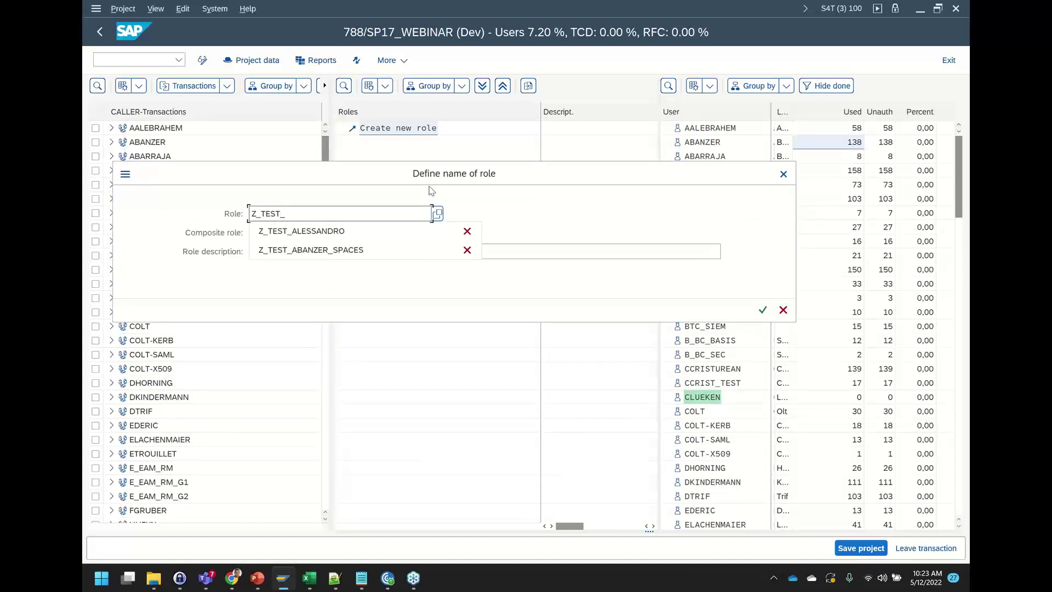
pyautogui.write('Webinar_1')
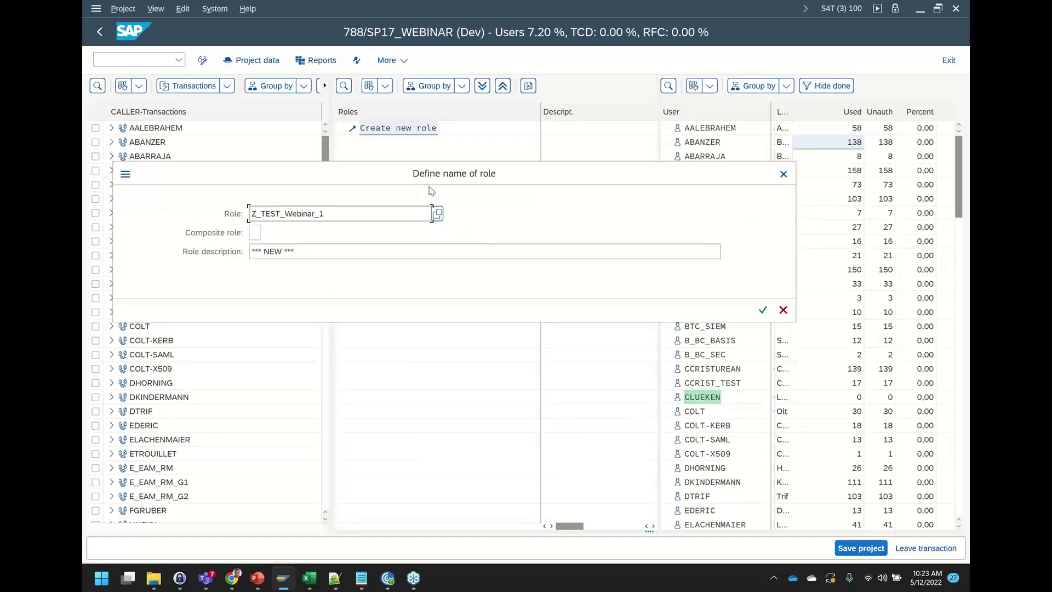
pyautogui.moveTo(334, 251); pyautogui.dragTo(193, 253)
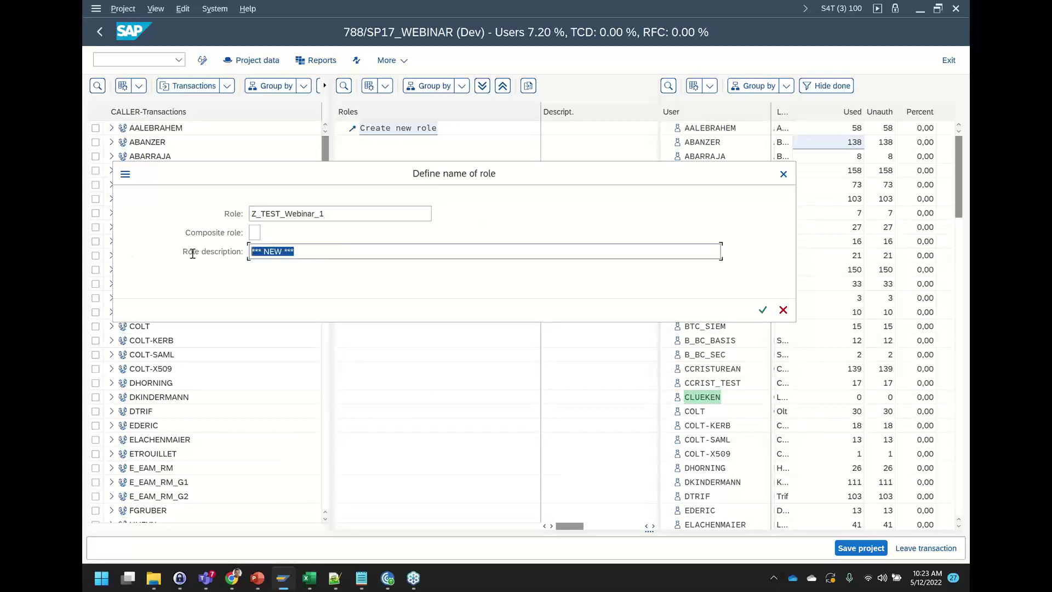
pyautogui.write('Webinar Test Role')
pyautogui.press('Return')
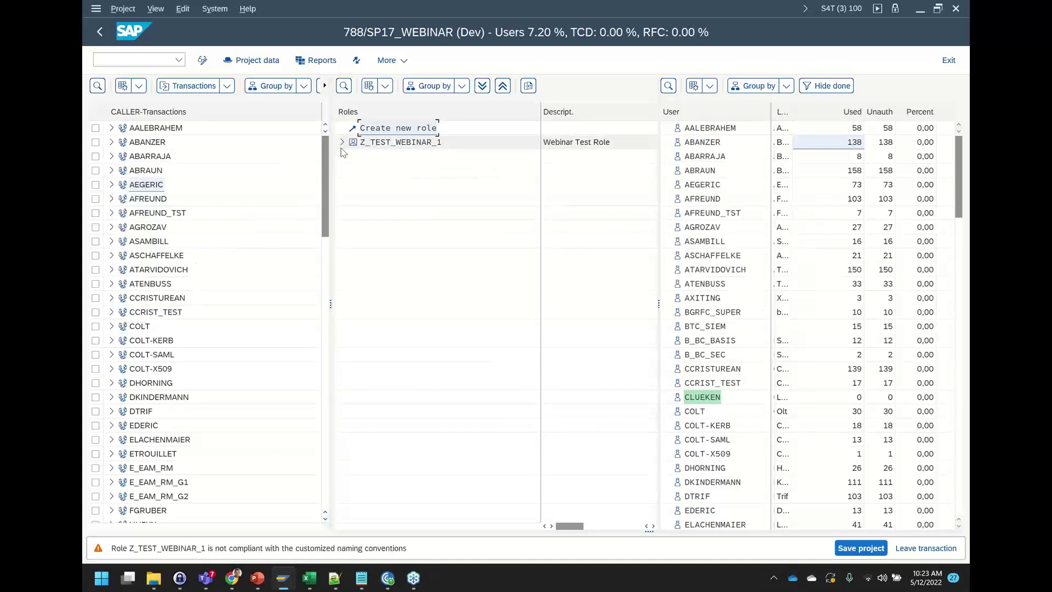
# Add the second caller's transactions from /XITING/ALCHEMIST through /XITING/RP_CUST_WIZ to role Z_TEST_WEBINAR_1 and expand the role to show them
pyautogui.click(341, 144)
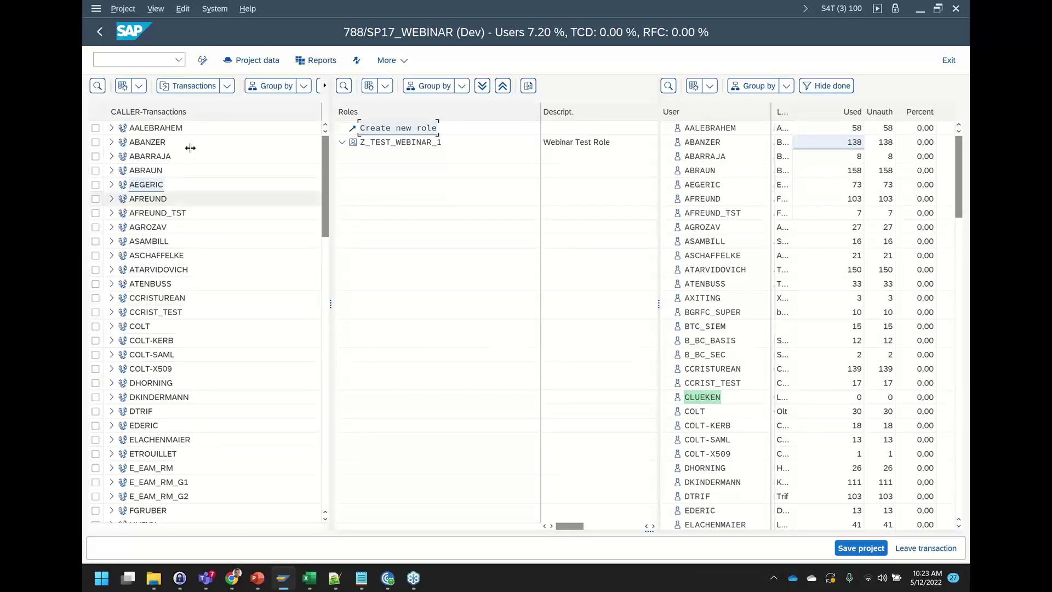
pyautogui.click(112, 142)
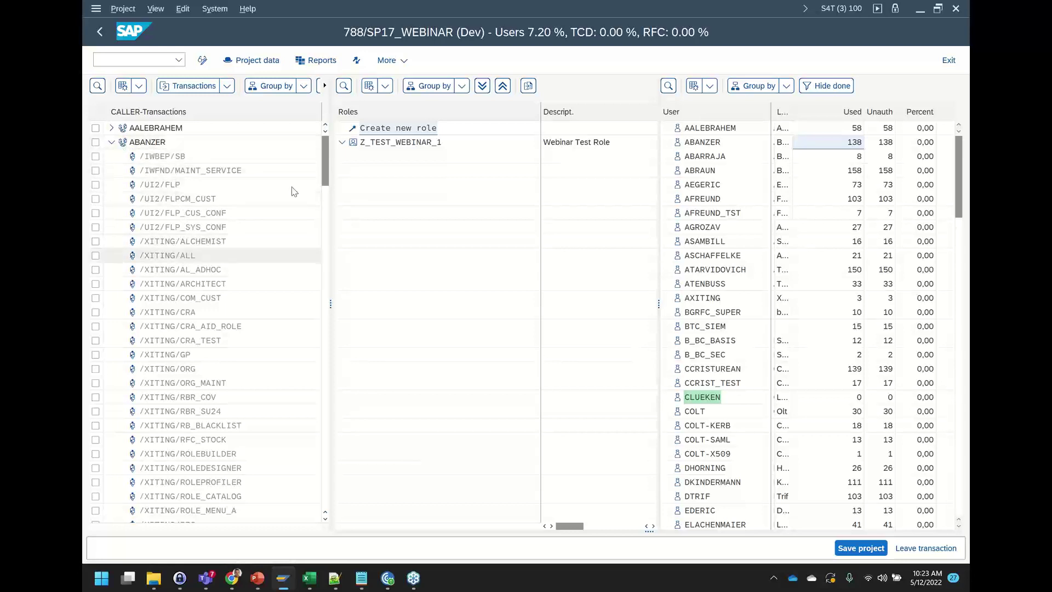
pyautogui.click(185, 241)
pyautogui.scroll(-2, 241, 296)
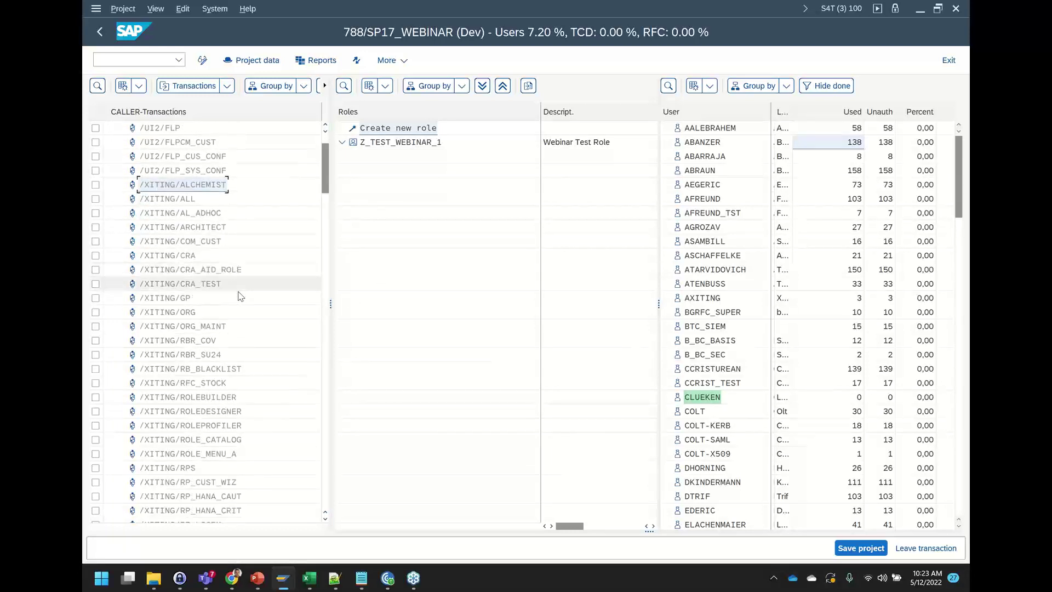
pyautogui.keyDown('shift'); pyautogui.click(184, 484); pyautogui.keyUp('shift')
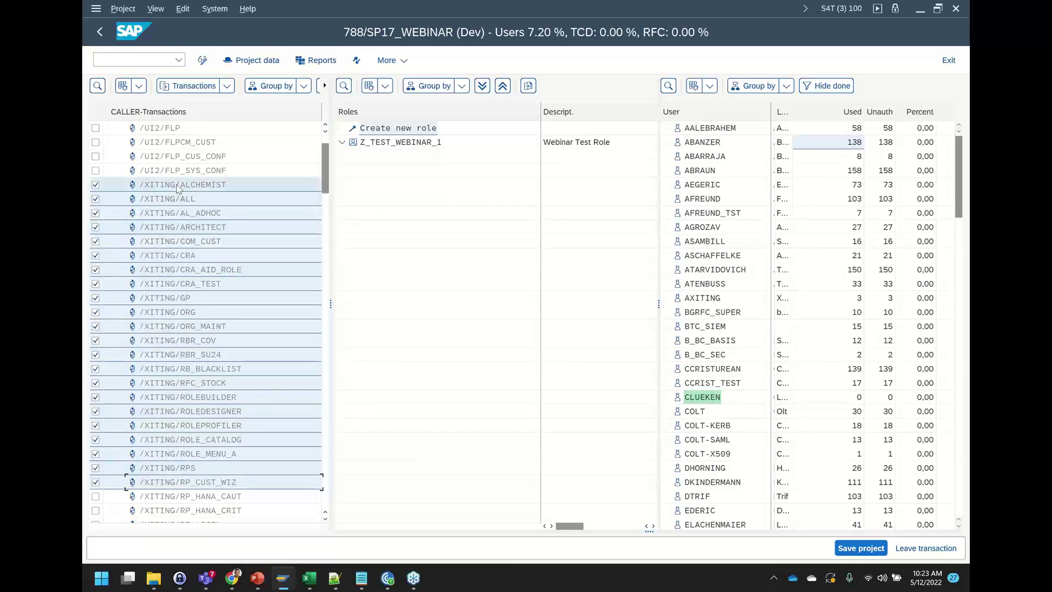
pyautogui.moveTo(186, 185); pyautogui.dragTo(381, 147)
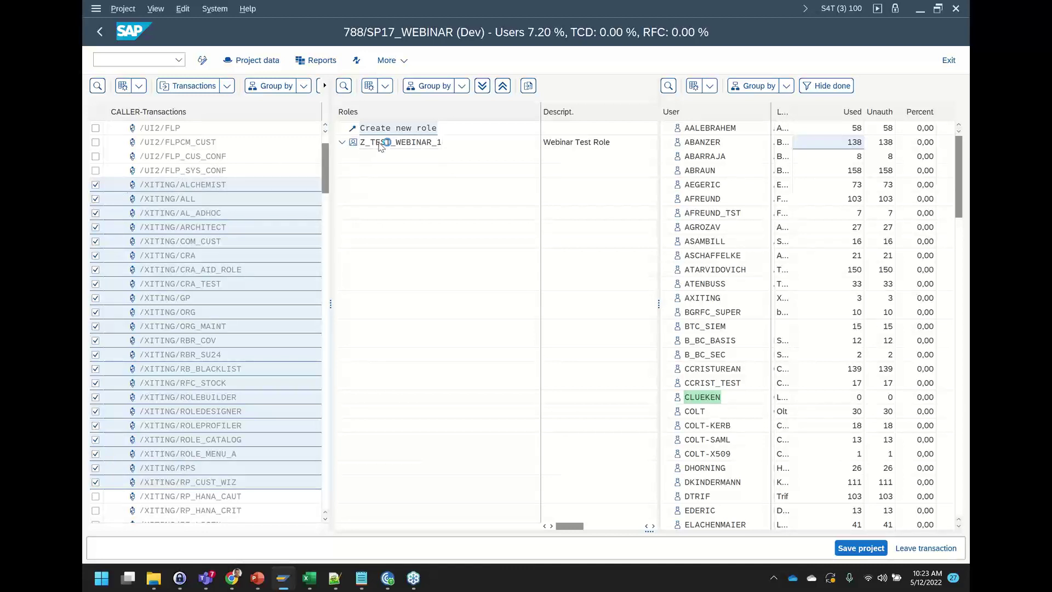
pyautogui.click(342, 143)
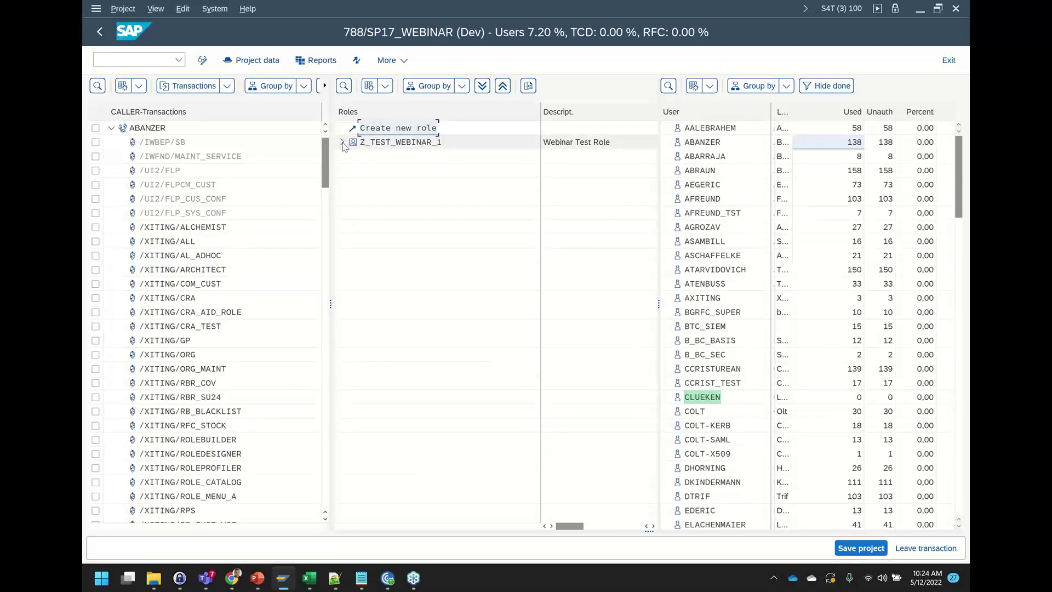
pyautogui.click(342, 142)
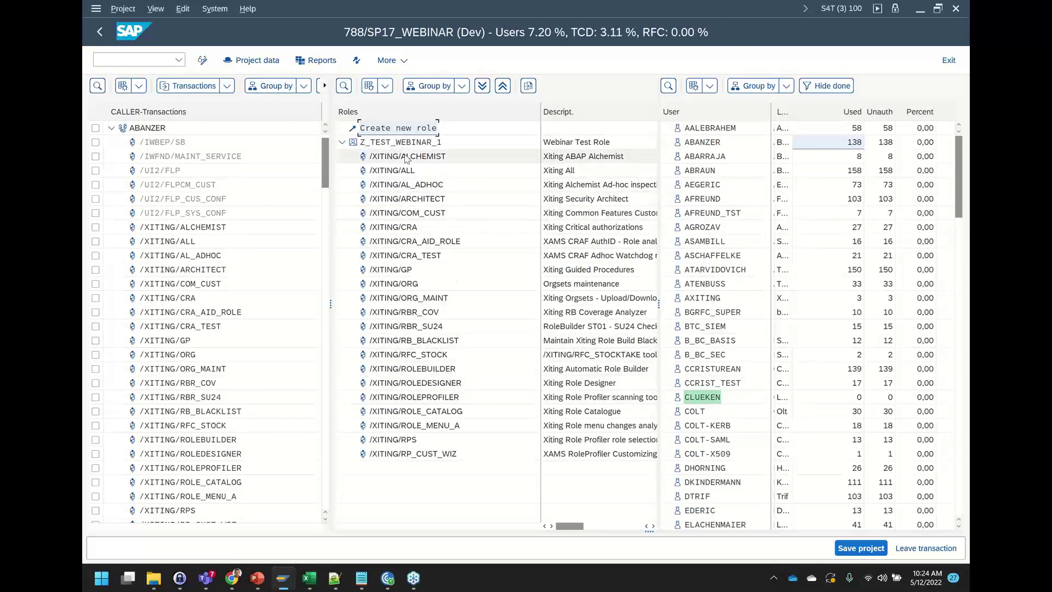
# Review the role's assigned transactions, collapse the second caller, and look through the object types available for the caller list, keeping Transactions
pyautogui.click(371, 143)
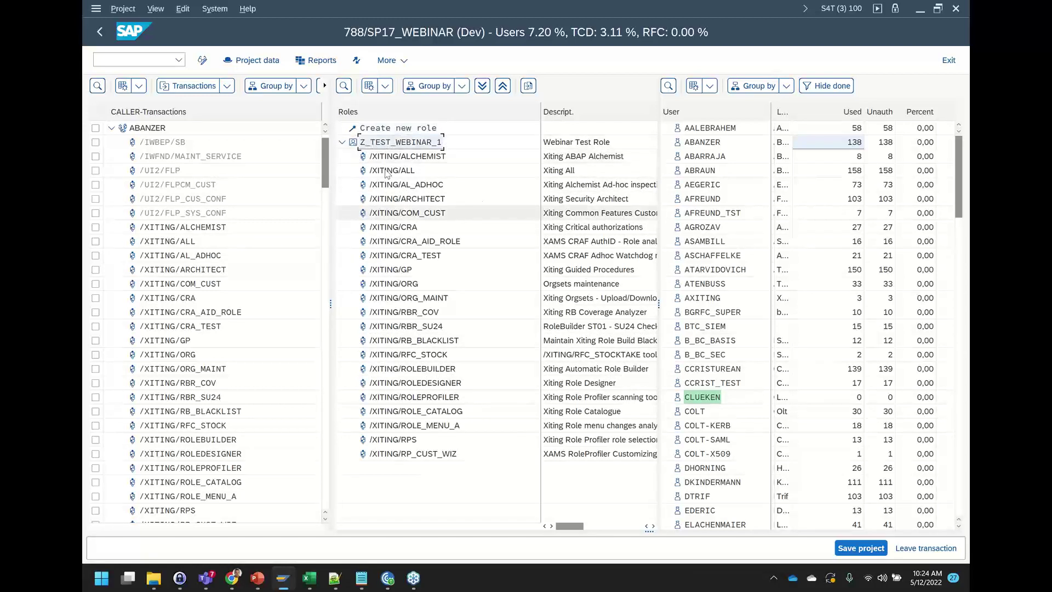
pyautogui.click(411, 157)
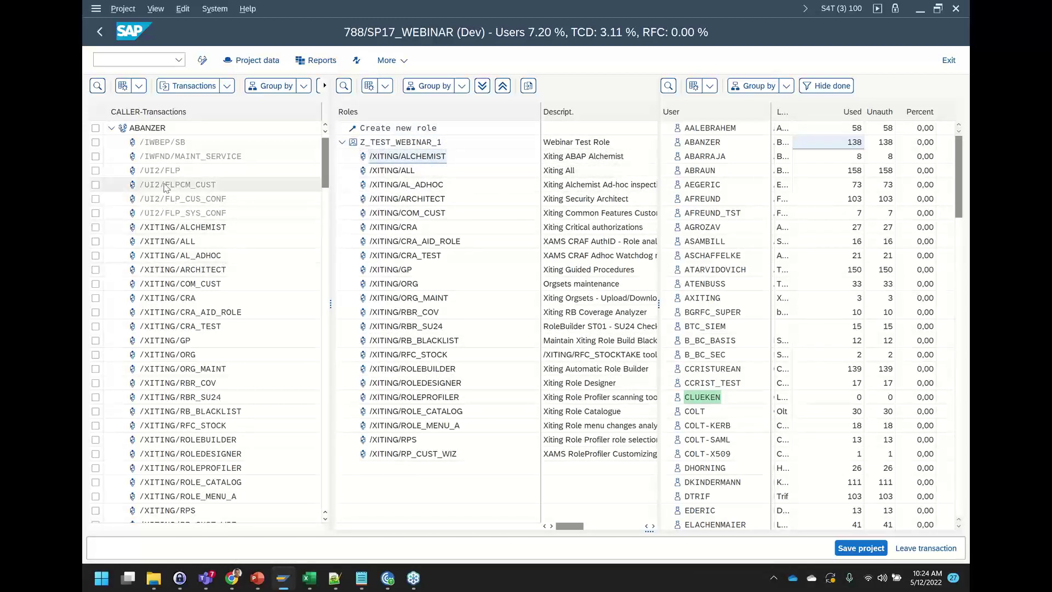
pyautogui.click(112, 127)
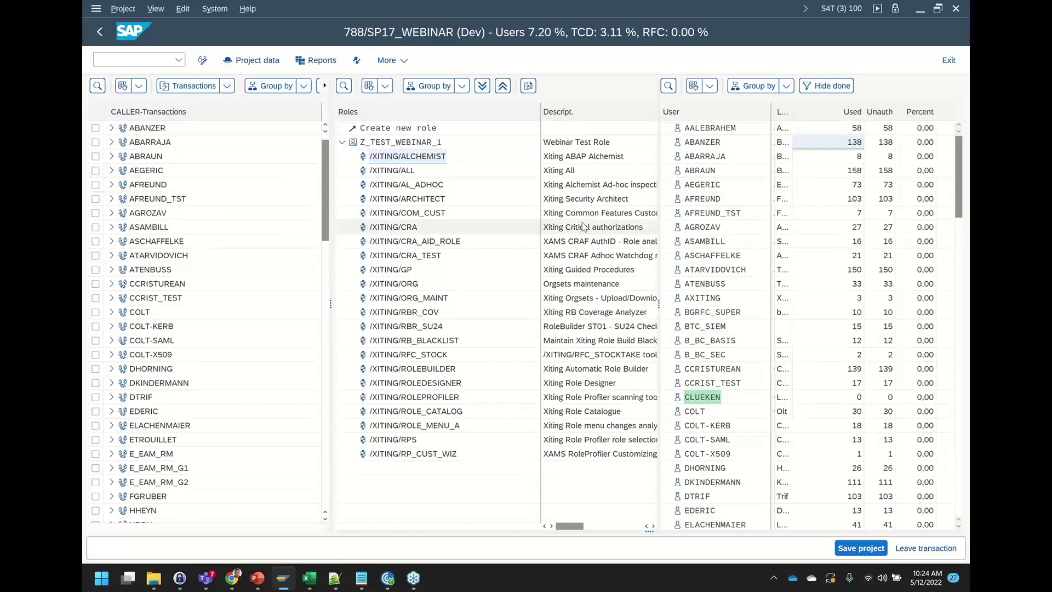
pyautogui.click(228, 86)
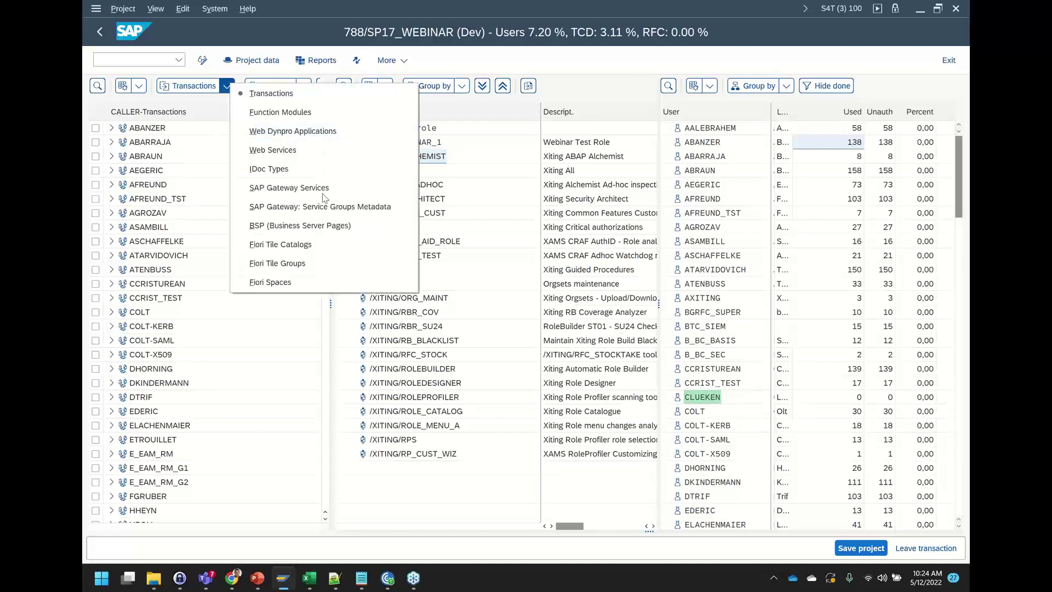
pyautogui.click(590, 193)
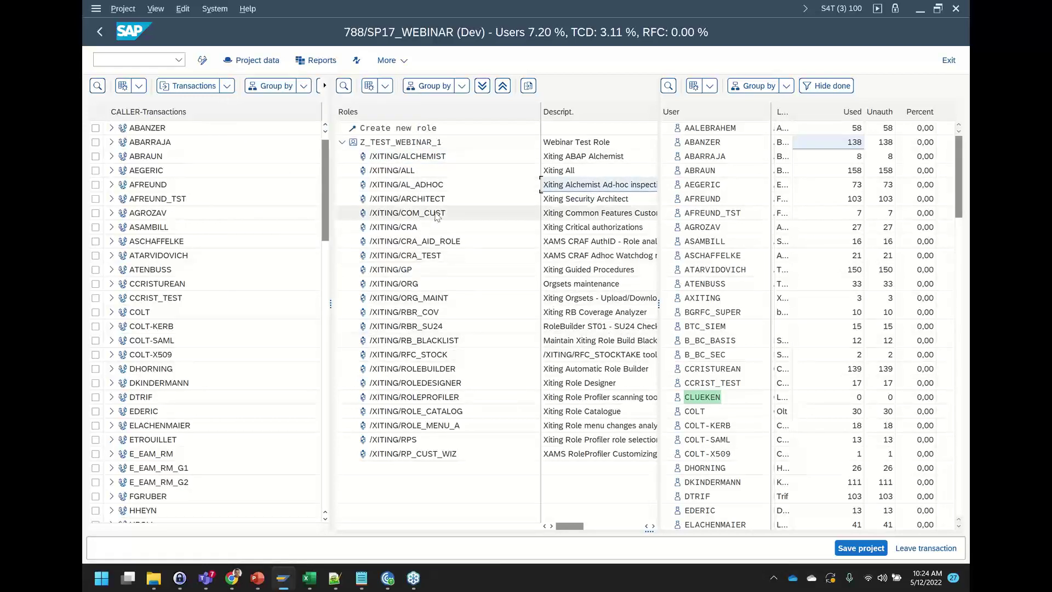
# Rename the role Z_TEST_WEBINAR_1 as Z_BC_SECURITY_ACCESS
pyautogui.click(414, 144)
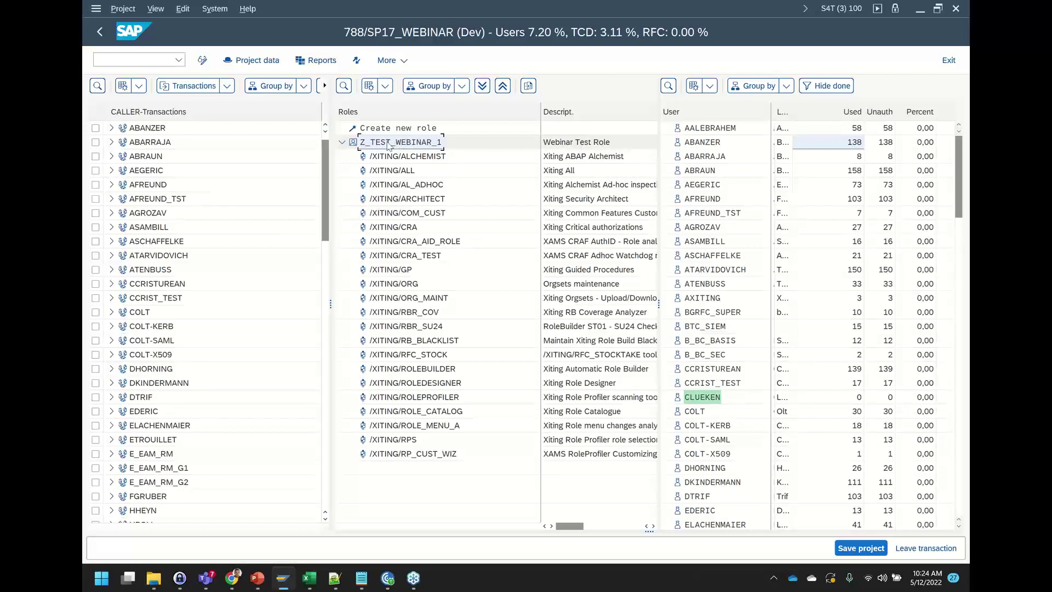
pyautogui.rightClick(388, 145)
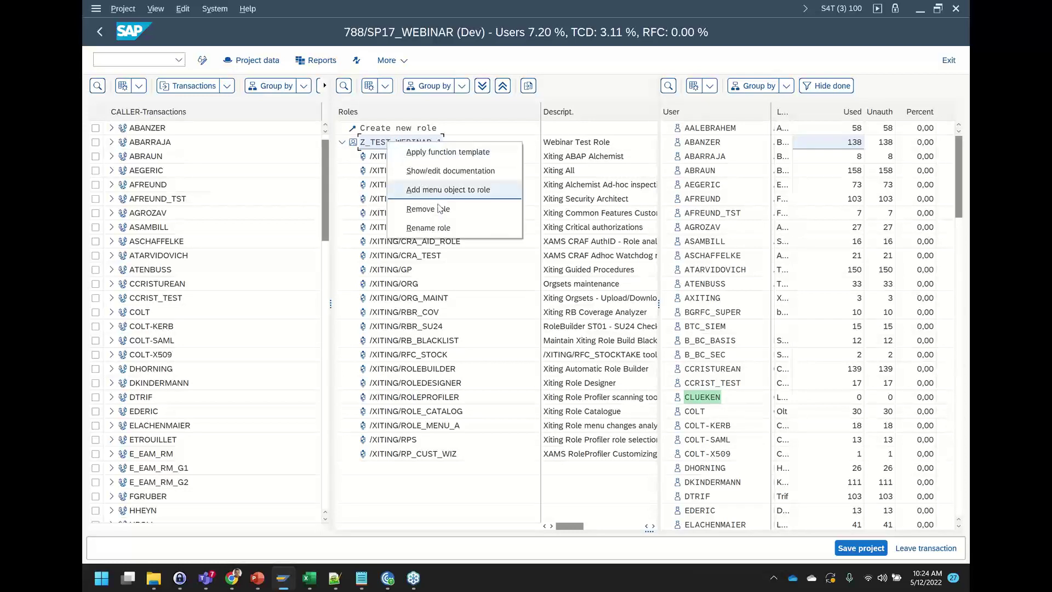
pyautogui.click(433, 227)
pyautogui.doubleClick(273, 218)
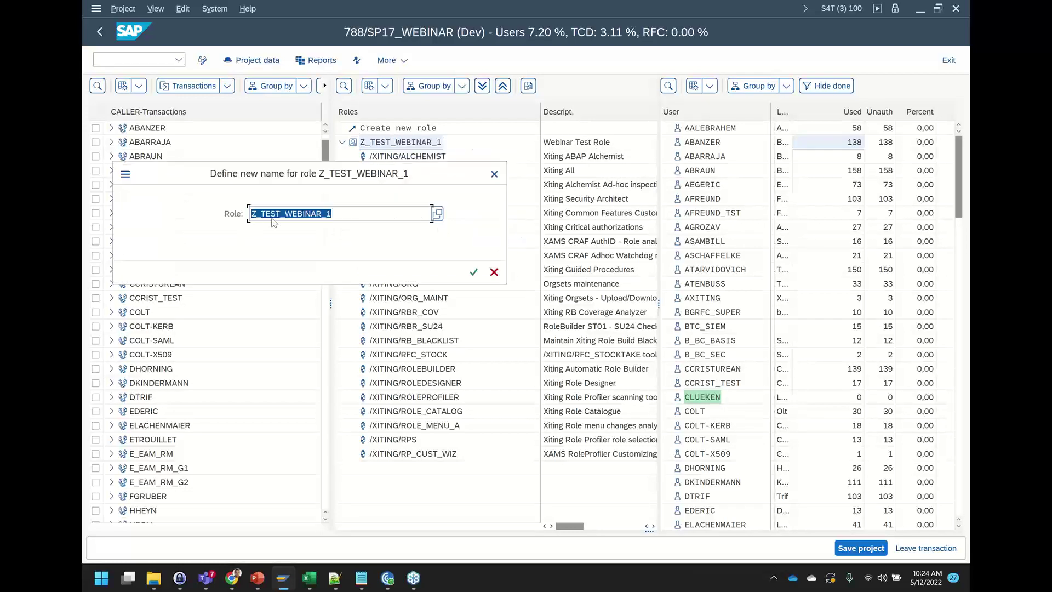
pyautogui.moveTo(260, 213); pyautogui.dragTo(403, 212)
pyautogui.write('BC_BASIS')
pyautogui.press('BackSpace')
pyautogui.press('BackSpace')
pyautogui.press('BackSpace')
pyautogui.press('BackSpace')
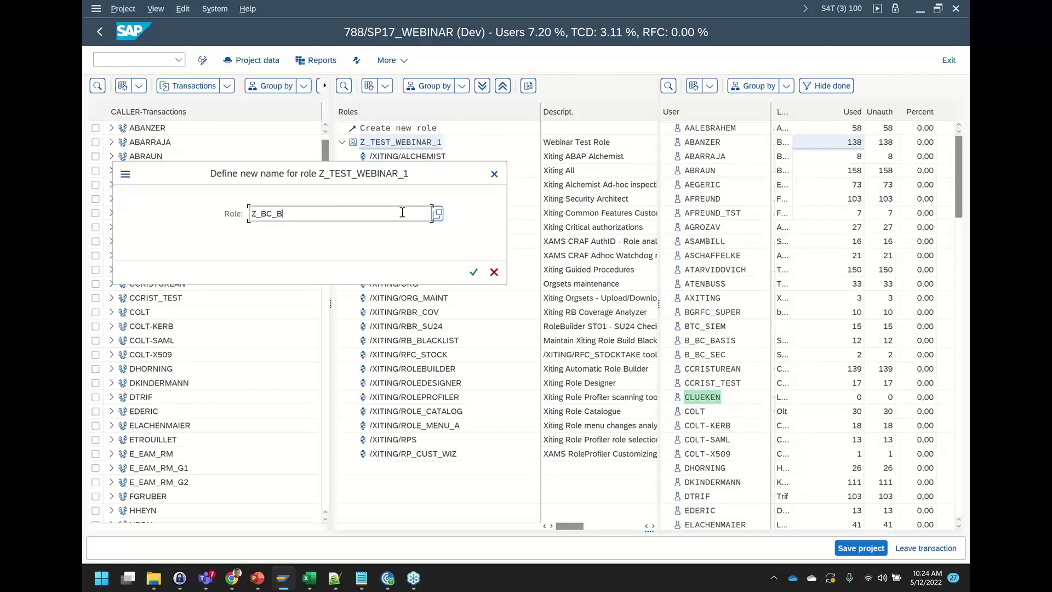
pyautogui.write('SECURITY_ACCESS')
pyautogui.press('Return')
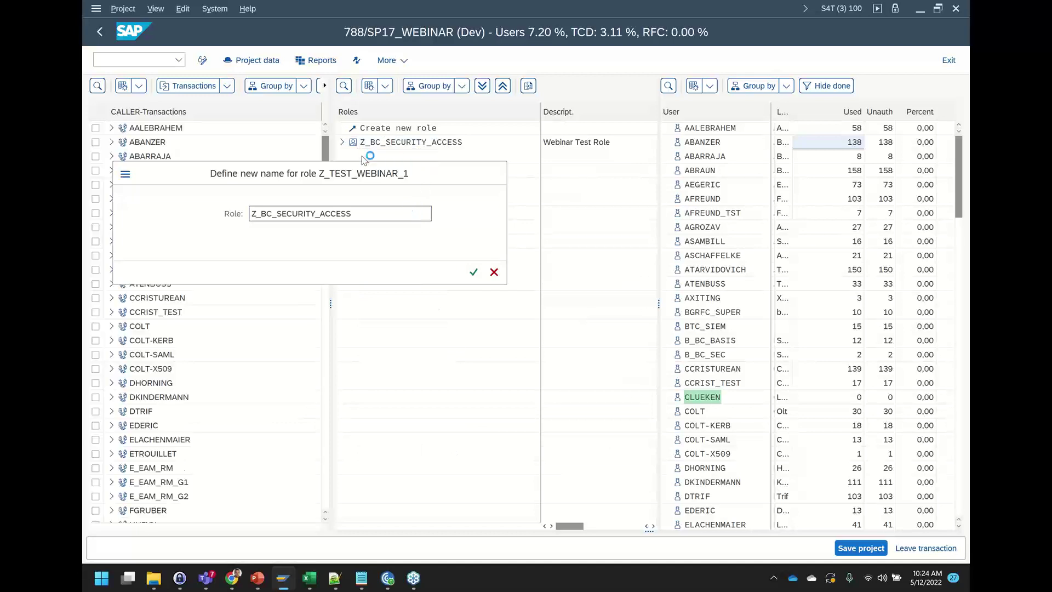
# Expand role Z_BC_SECURITY_ACCESS, assign it to the second user, and check that user's Used, Unauth and Percent values
pyautogui.click(341, 143)
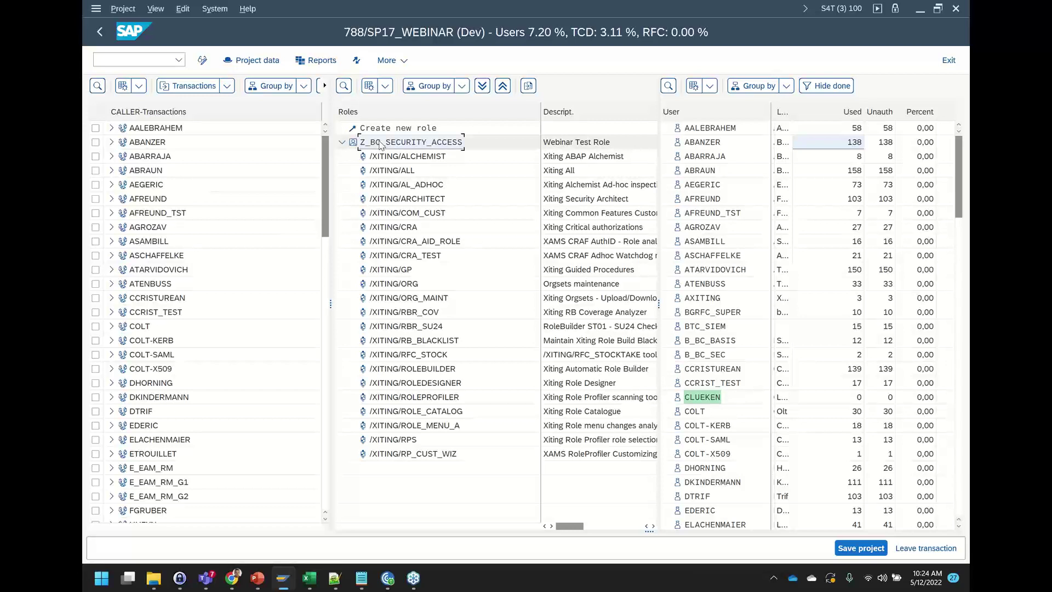
pyautogui.doubleClick(700, 145)
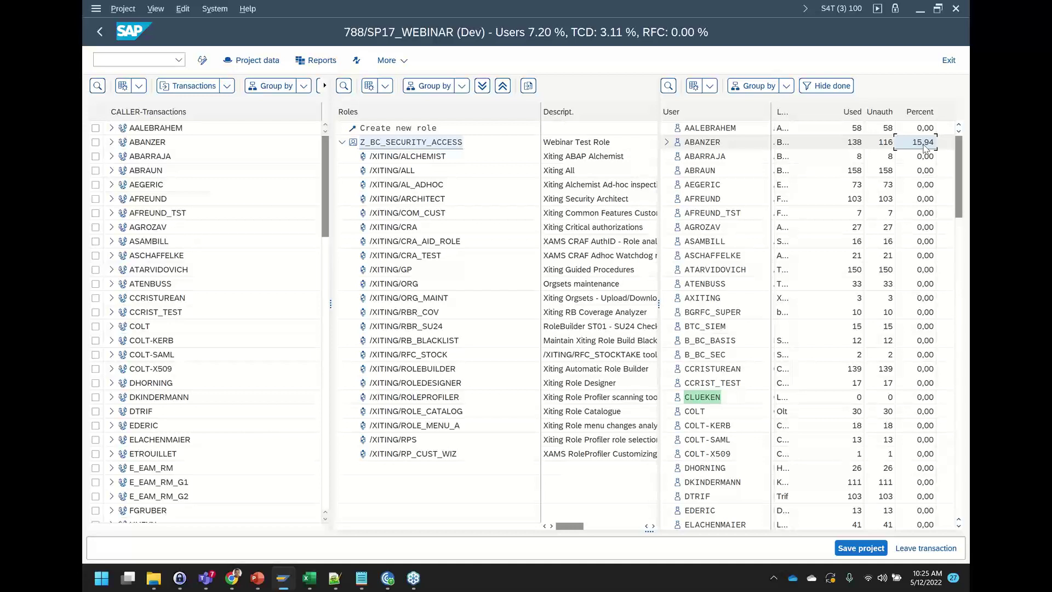
pyautogui.click(850, 143)
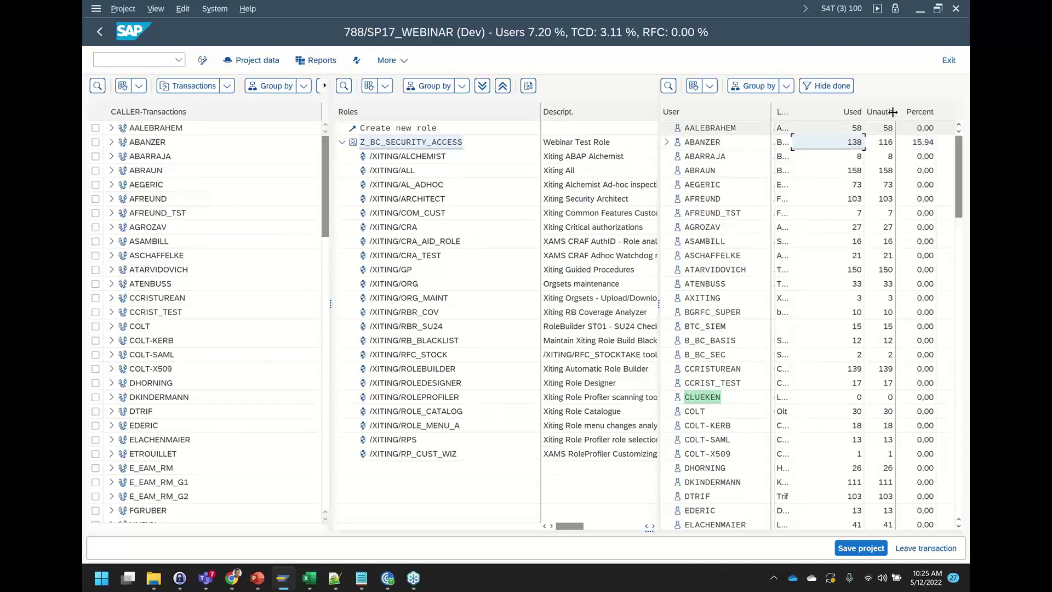
pyautogui.click(884, 144)
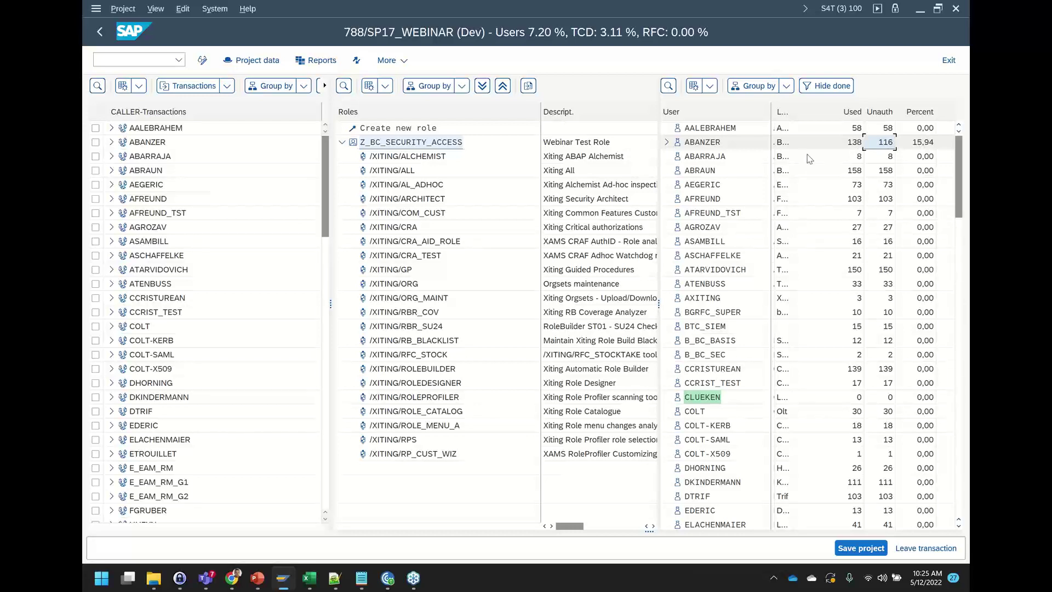
# Add all of the second caller's transactions to role Z_BC_SECURITY_ACCESS and review the second user's remaining unauthorized objects
pyautogui.click(126, 146)
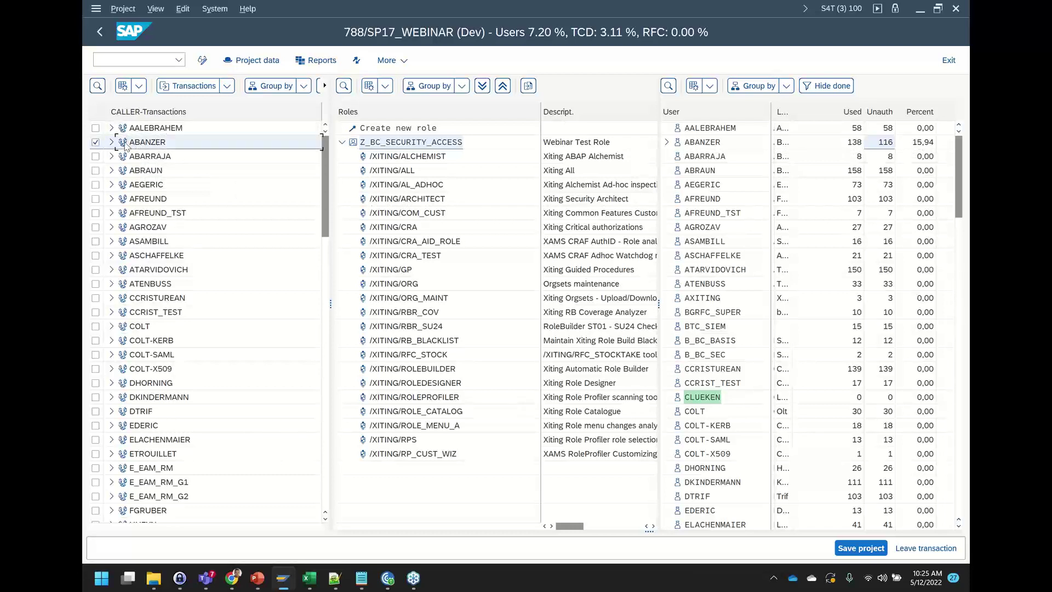
pyautogui.click(126, 146)
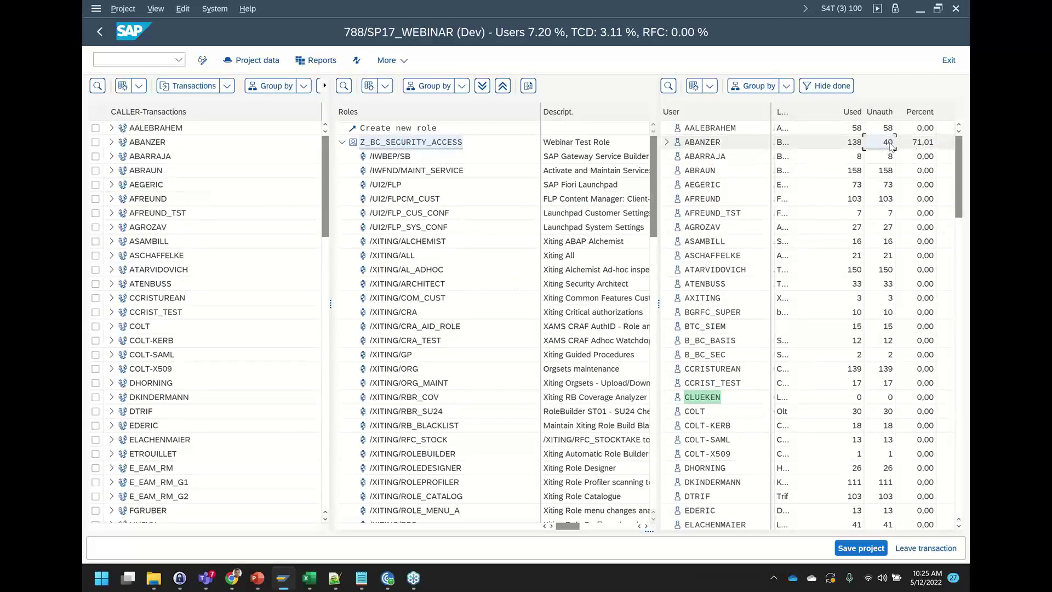
pyautogui.click(888, 144)
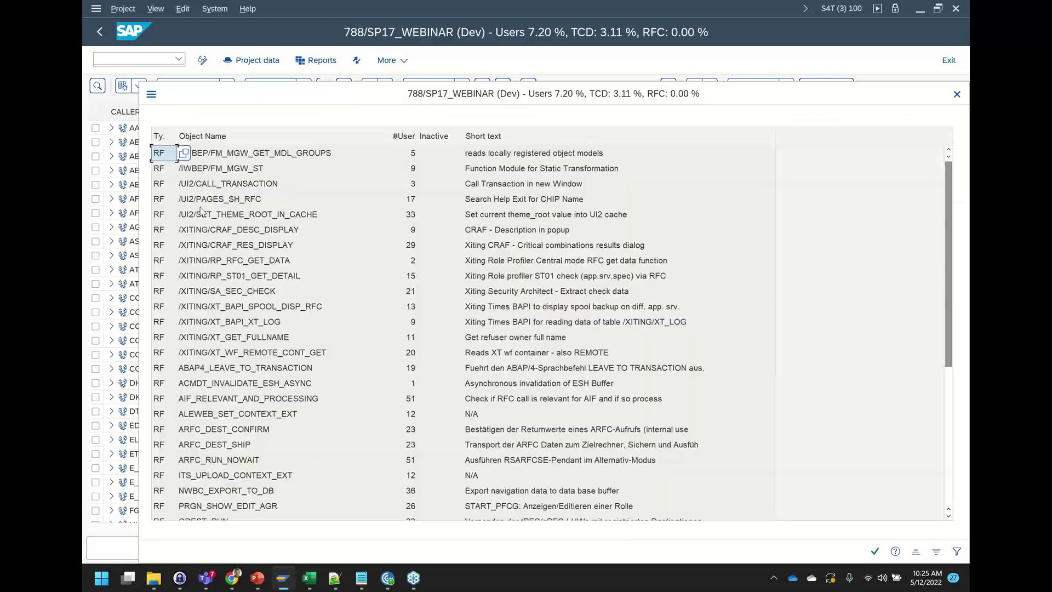
pyautogui.scroll(-6, 172, 334)
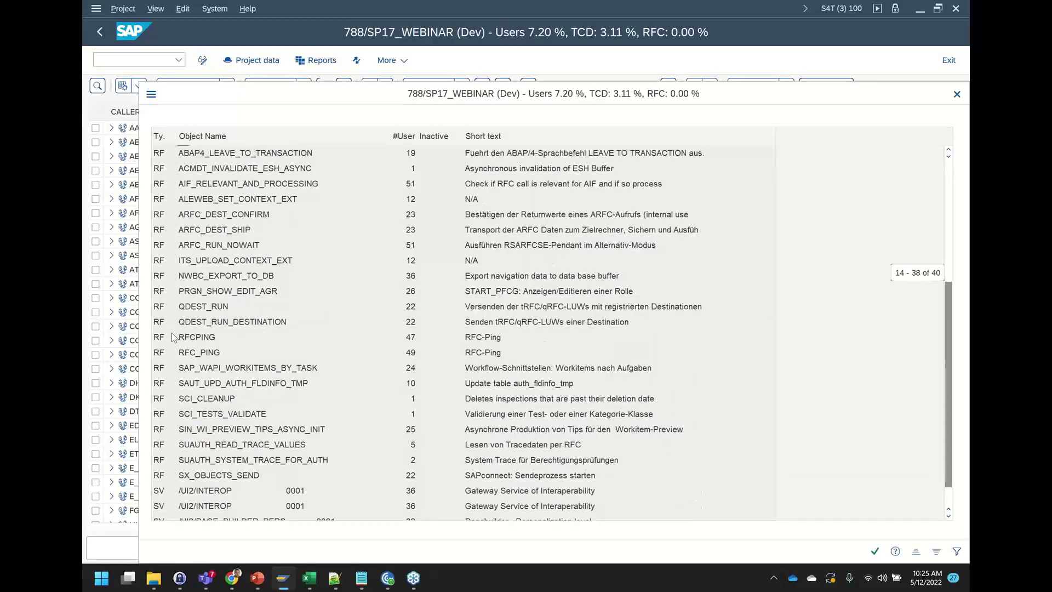
pyautogui.click(957, 94)
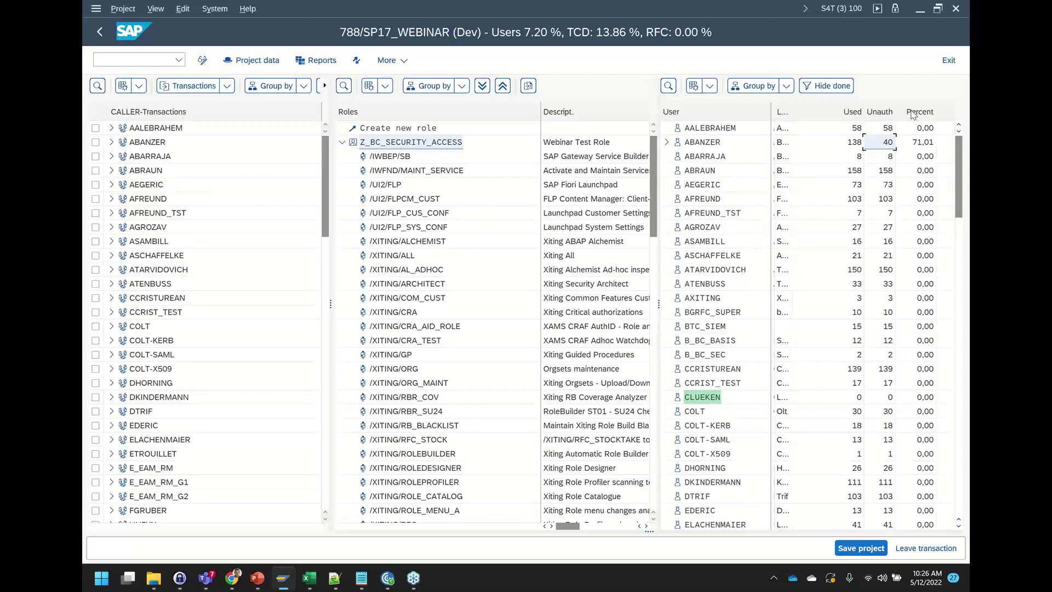
# Collapse role Z_BC_SECURITY_ACCESS and create a new single role named Z_BC_DEVELOPER_ACCESS
pyautogui.click(342, 143)
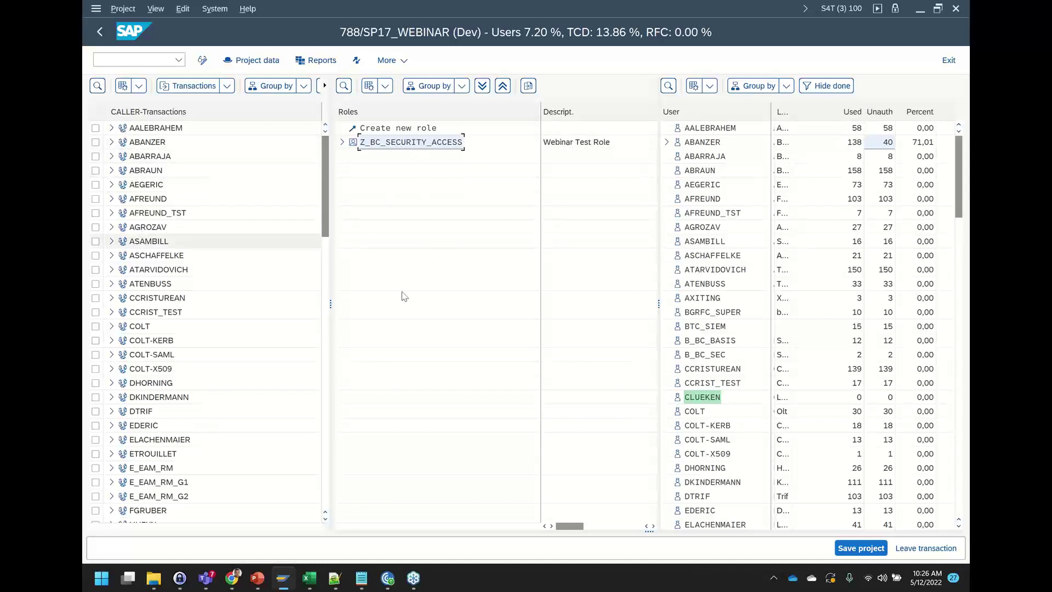
pyautogui.doubleClick(398, 128)
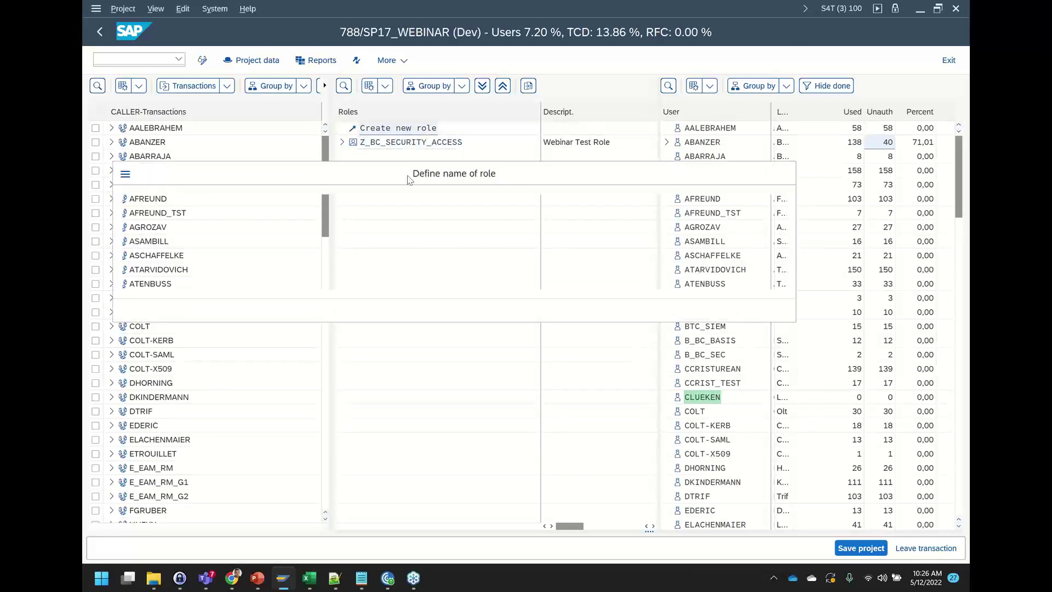
pyautogui.write('Z_B')
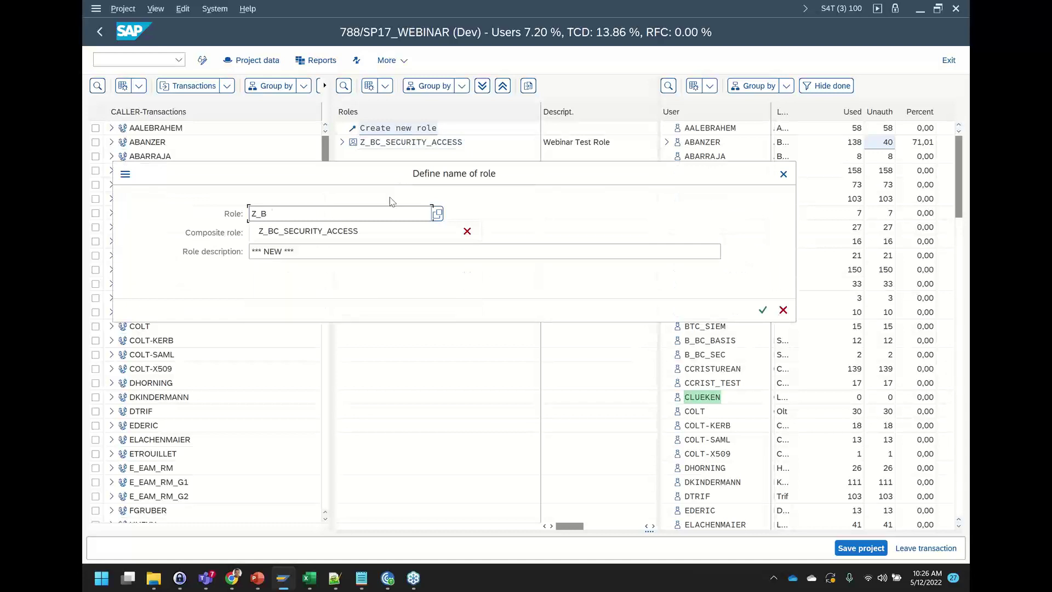
pyautogui.write('C_S')
pyautogui.write('DEV')
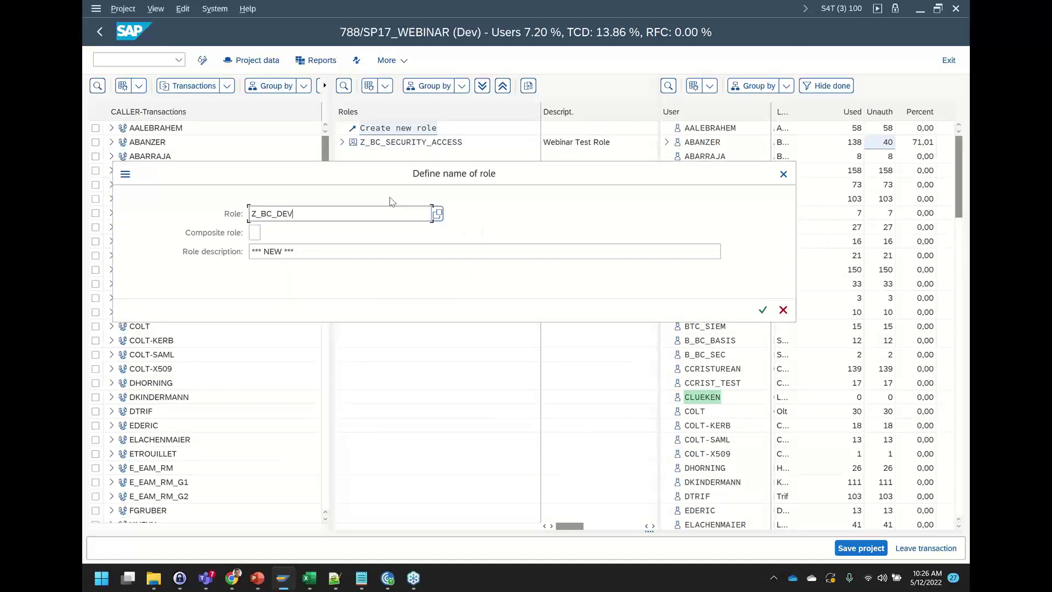
pyautogui.write('ELOPERS_A')
pyautogui.press('BackSpace')
pyautogui.press('BackSpace')
pyautogui.press('BackSpace')
pyautogui.write('_ACCESS')
pyautogui.press('Return')
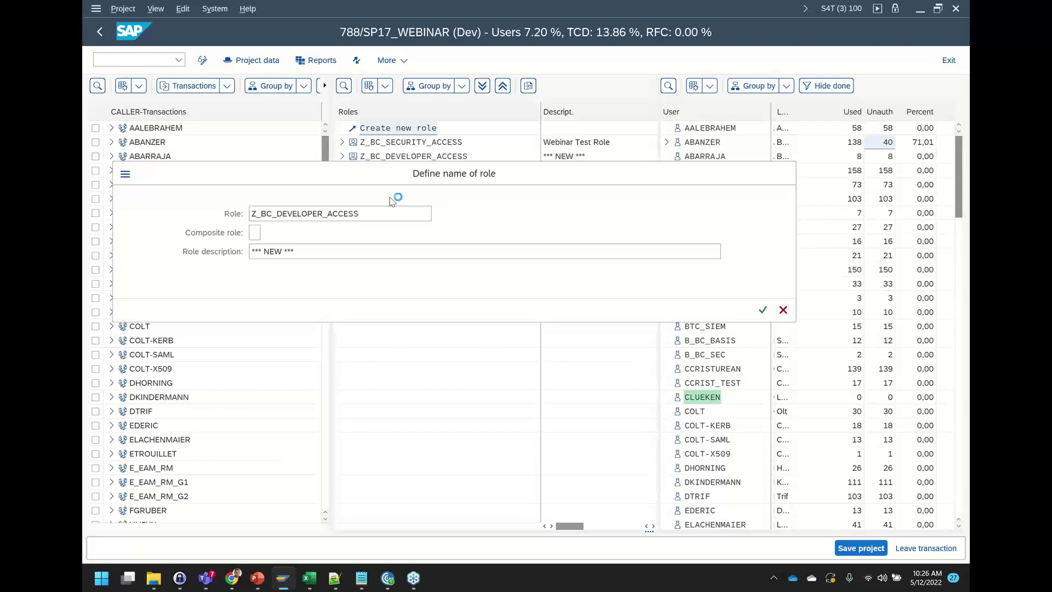
# Add transaction SE11 to role Z_BC_DEVELOPER_ACCESS as a menu object
pyautogui.click(342, 157)
pyautogui.rightClick(371, 157)
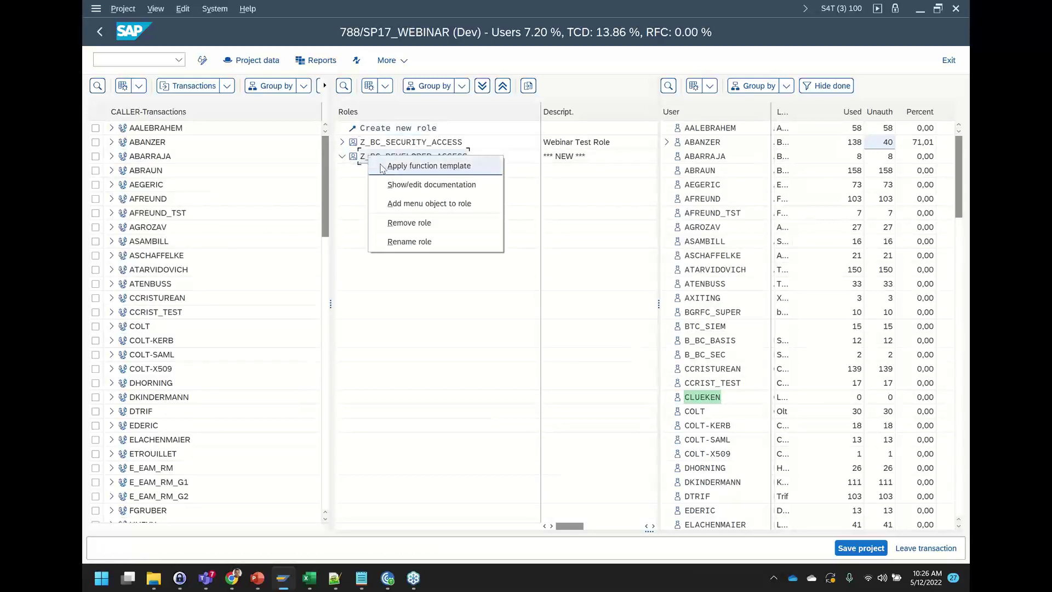
pyautogui.click(421, 204)
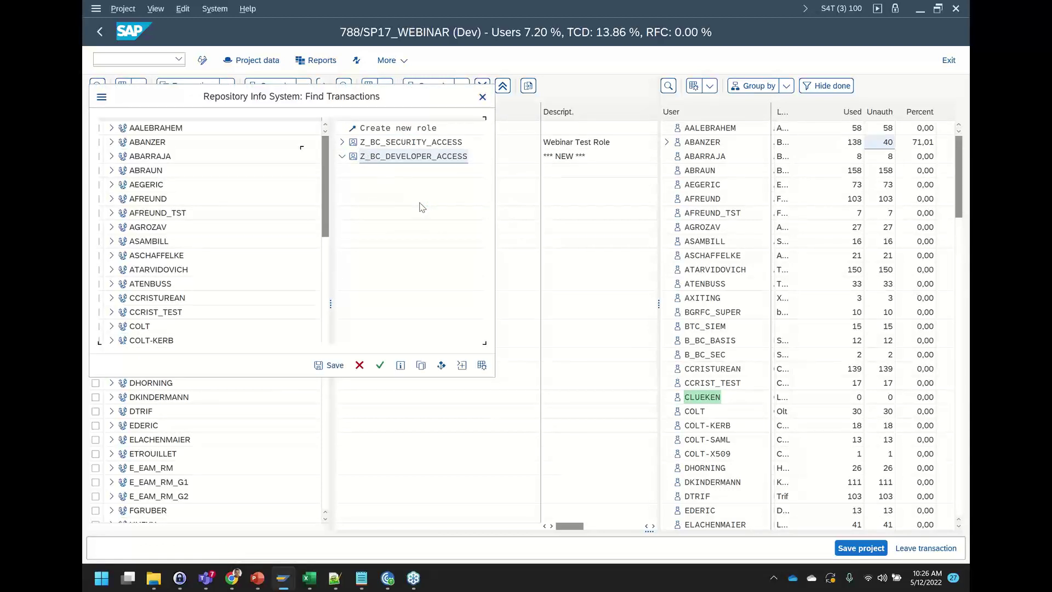
pyautogui.write('SE01')
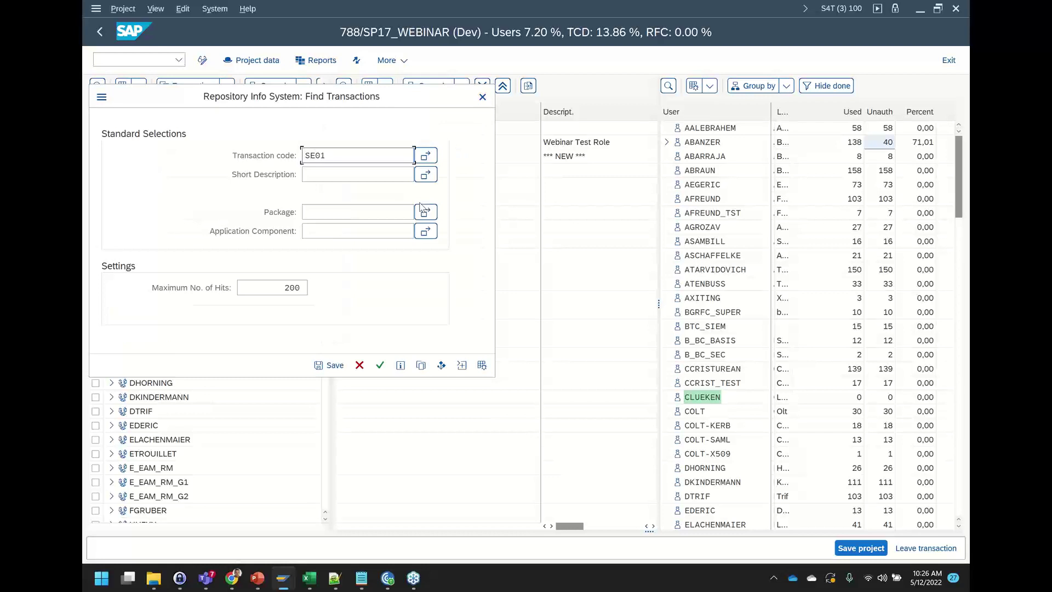
pyautogui.press('Return')
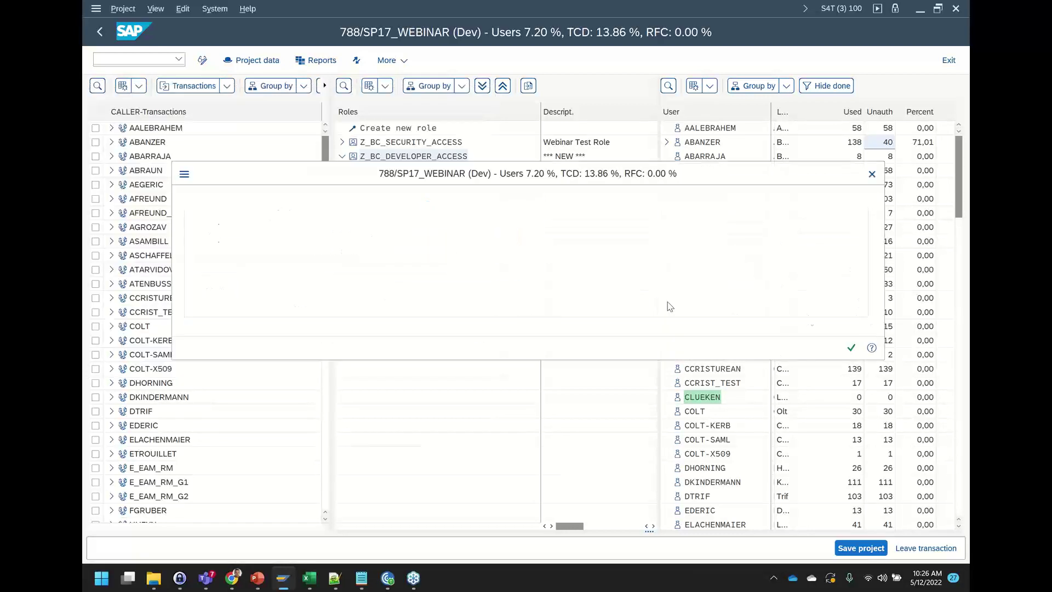
pyautogui.click(851, 348)
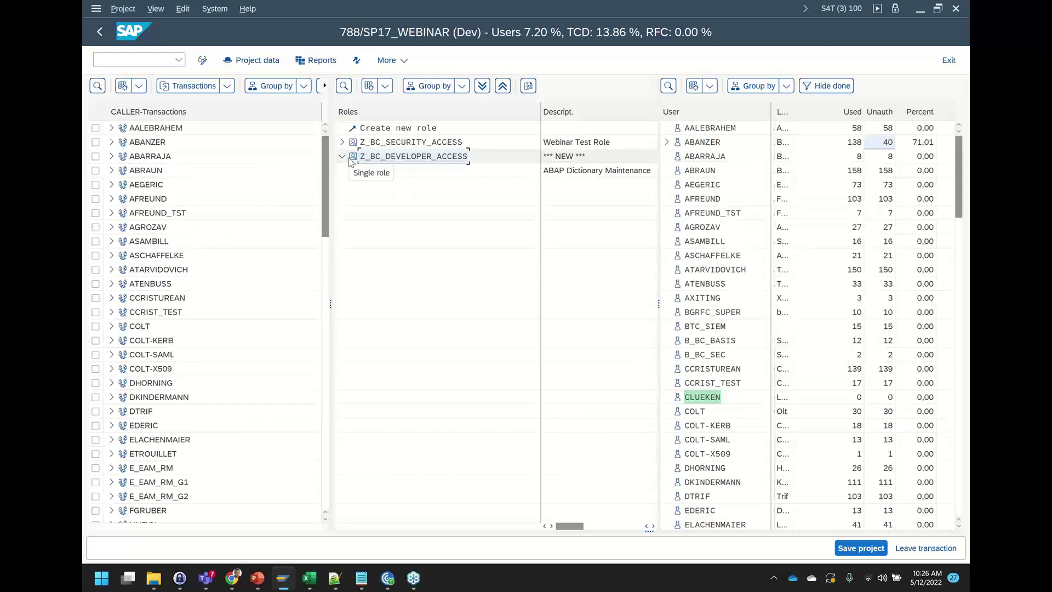
# Apply function template BCDEV BC: Developer access to Z_BC_DEVELOPER_ACCESS with all rows selected, copying the template name to the role description but no friends
pyautogui.rightClick(378, 160)
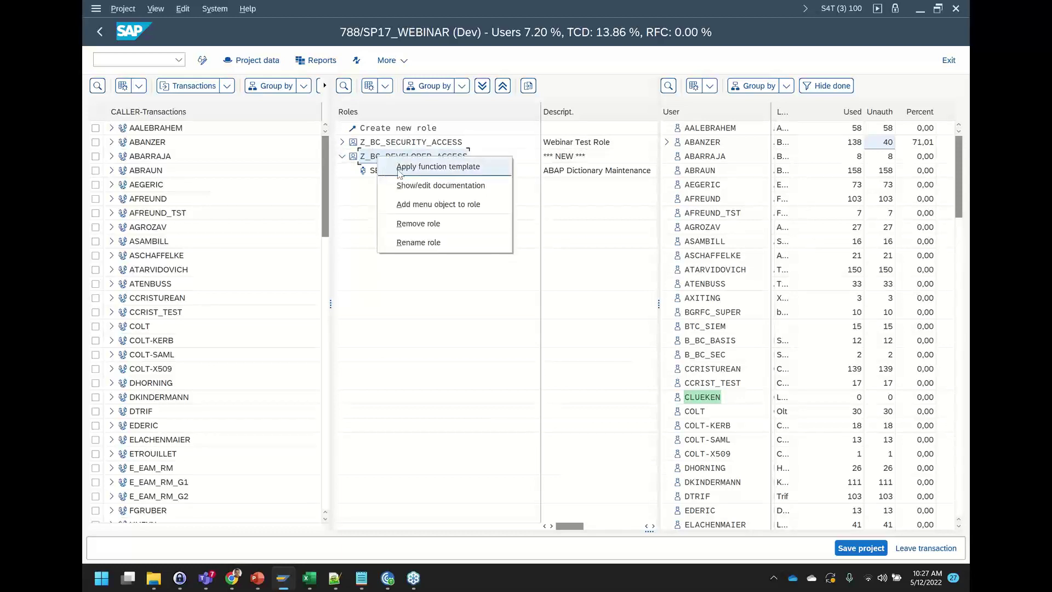
pyautogui.click(399, 172)
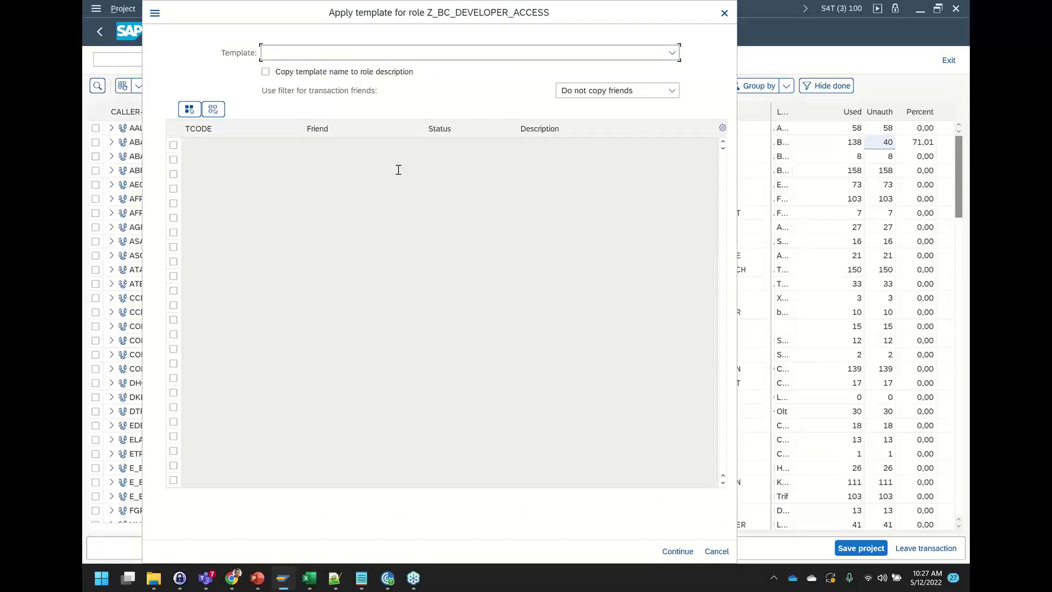
pyautogui.click(673, 53)
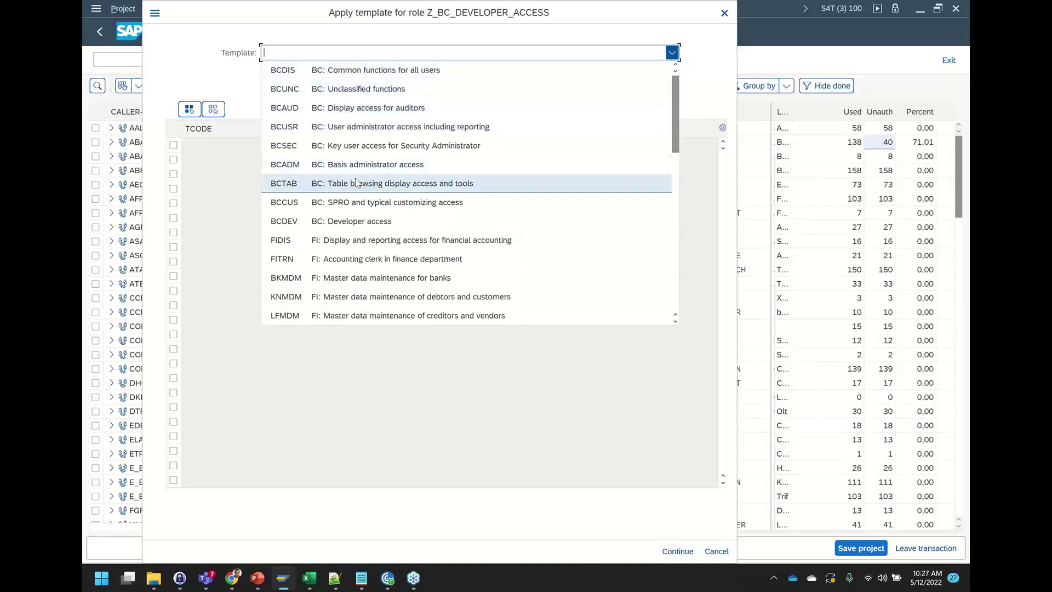
pyautogui.click(327, 222)
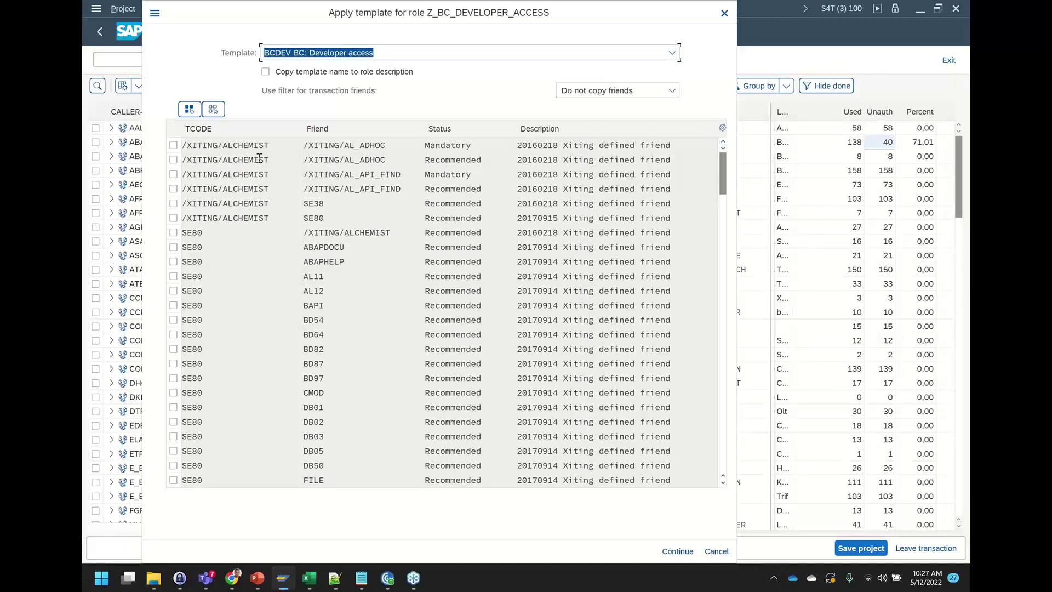
pyautogui.click(189, 111)
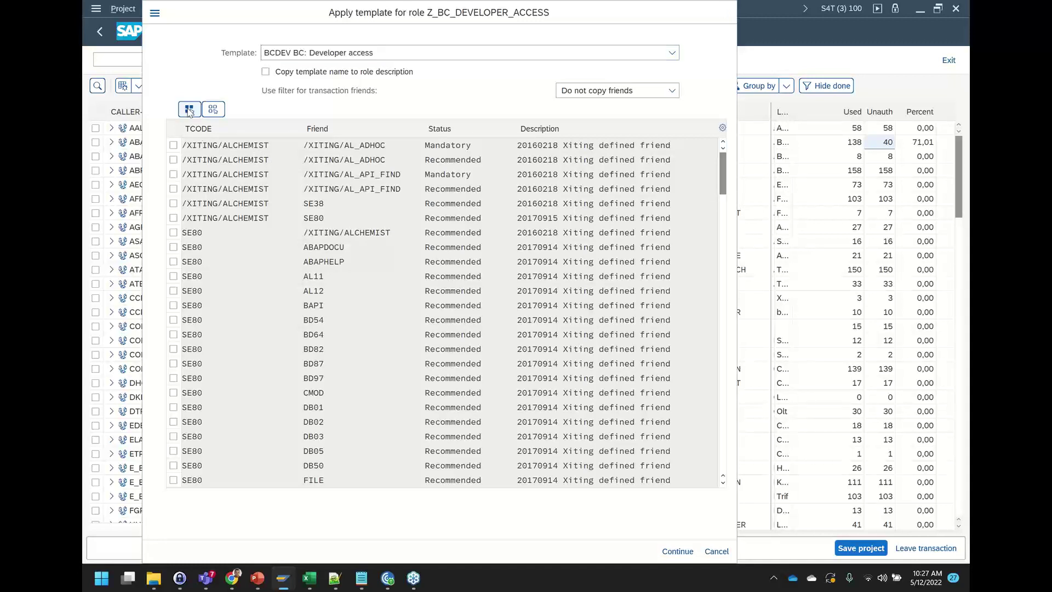
pyautogui.click(265, 72)
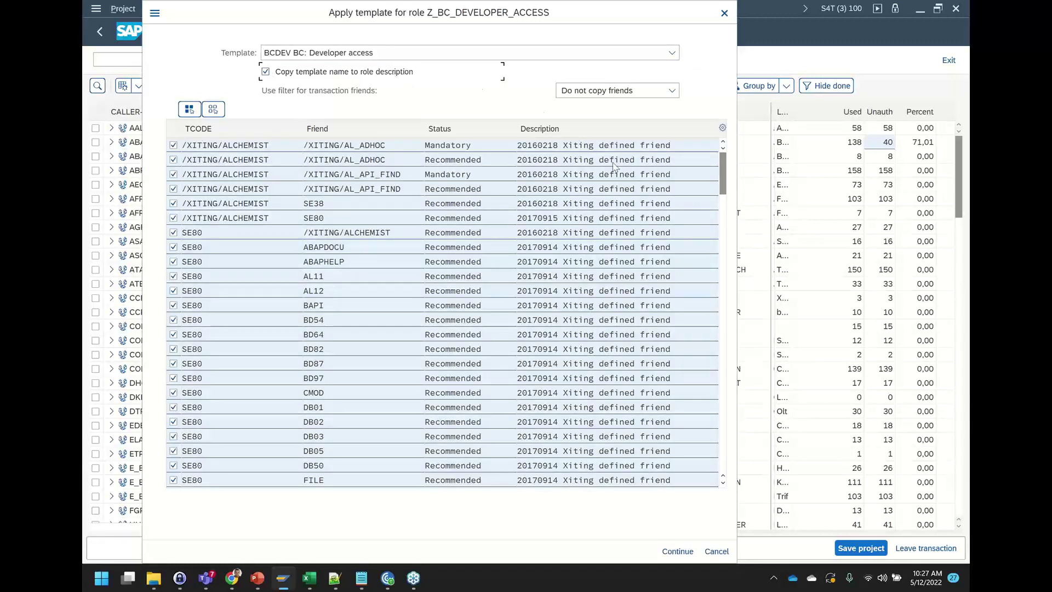
pyautogui.click(678, 552)
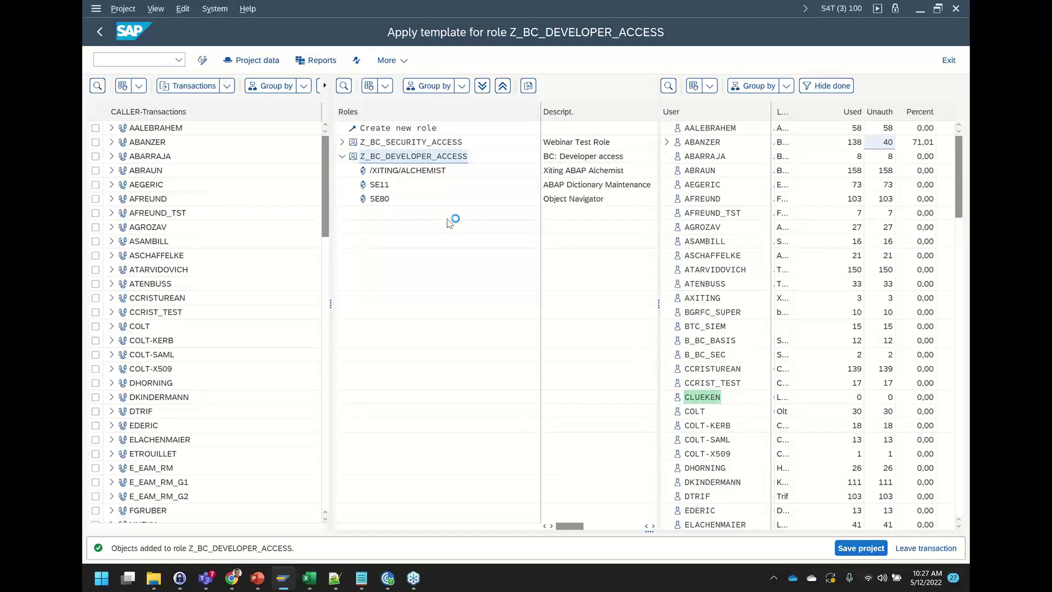
# Reapply the BCDEV BC: Developer access template to Z_BC_DEVELOPER_ACCESS with all rows selected and the friends filter set to Mandatory and recommended
pyautogui.rightClick(388, 159)
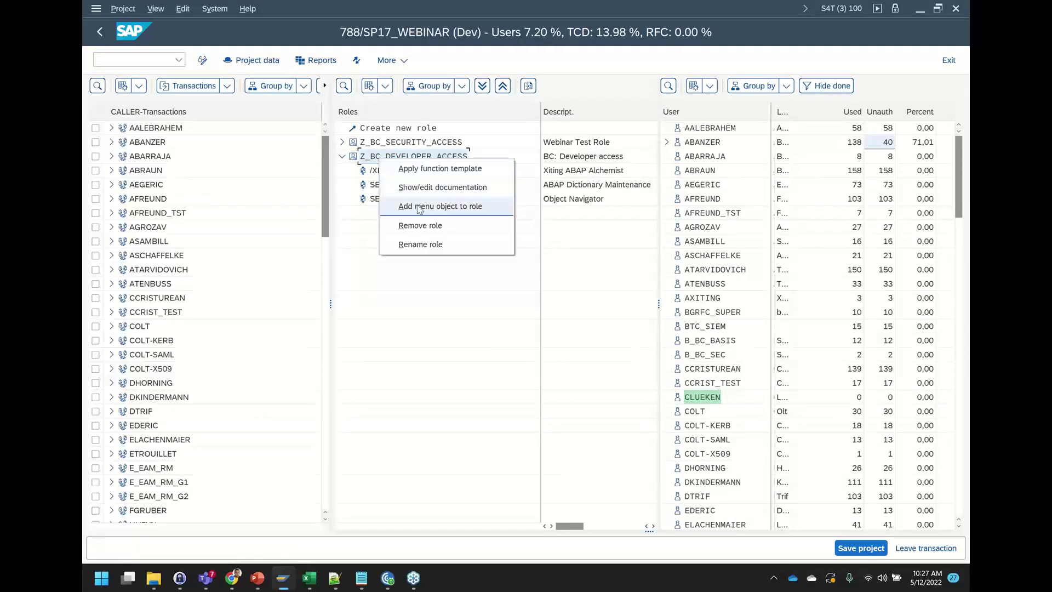
pyautogui.click(440, 168)
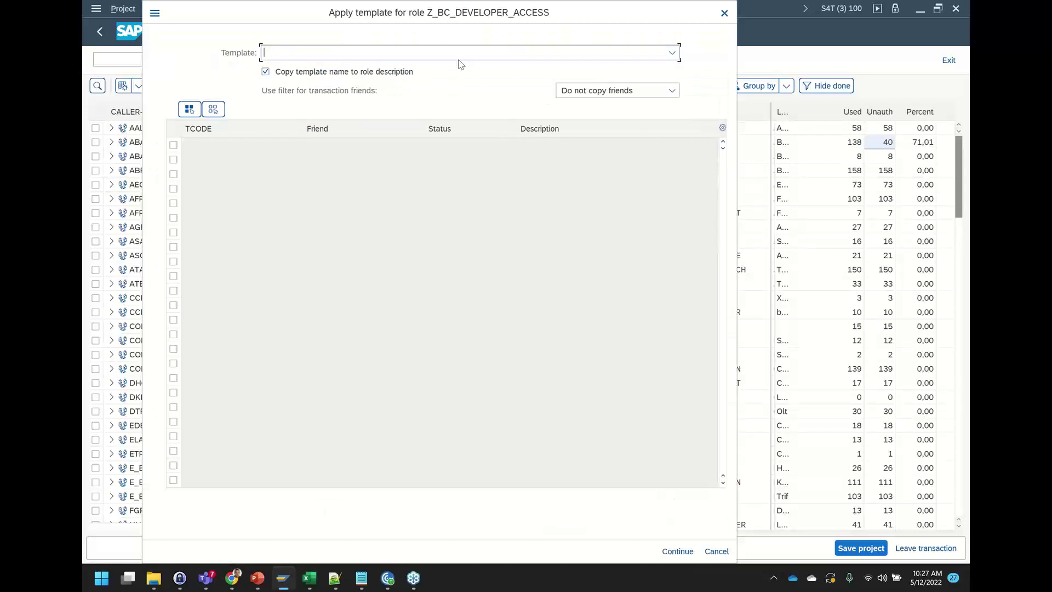
pyautogui.click(463, 55)
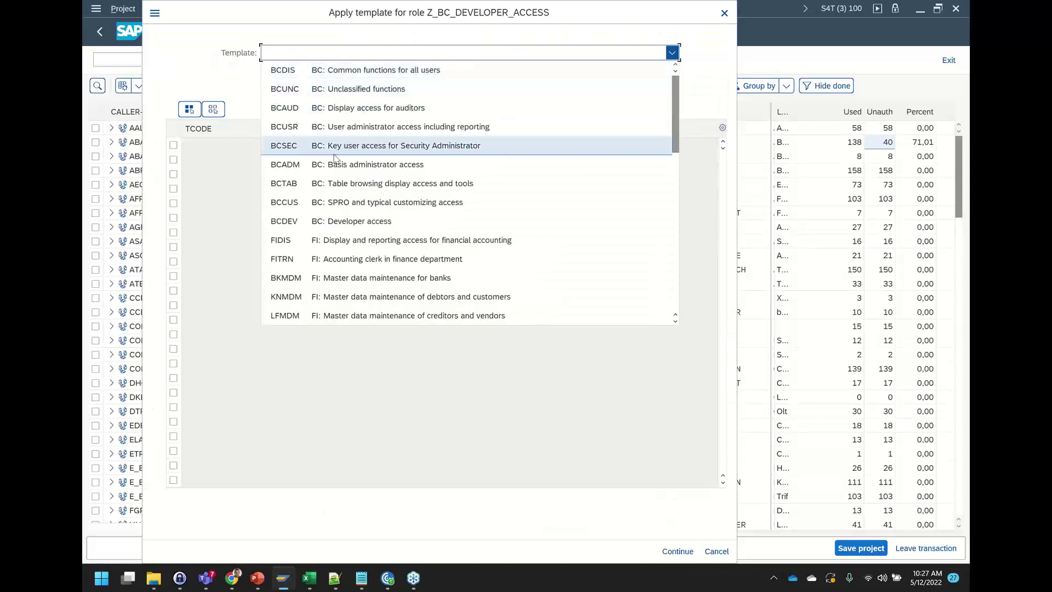
pyautogui.click(341, 224)
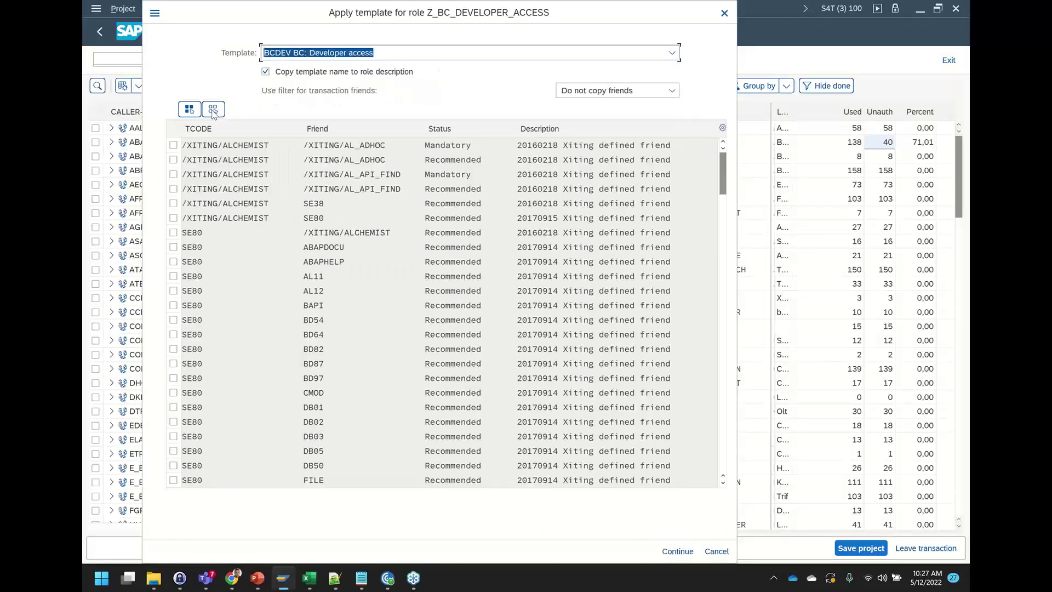
pyautogui.click(671, 90)
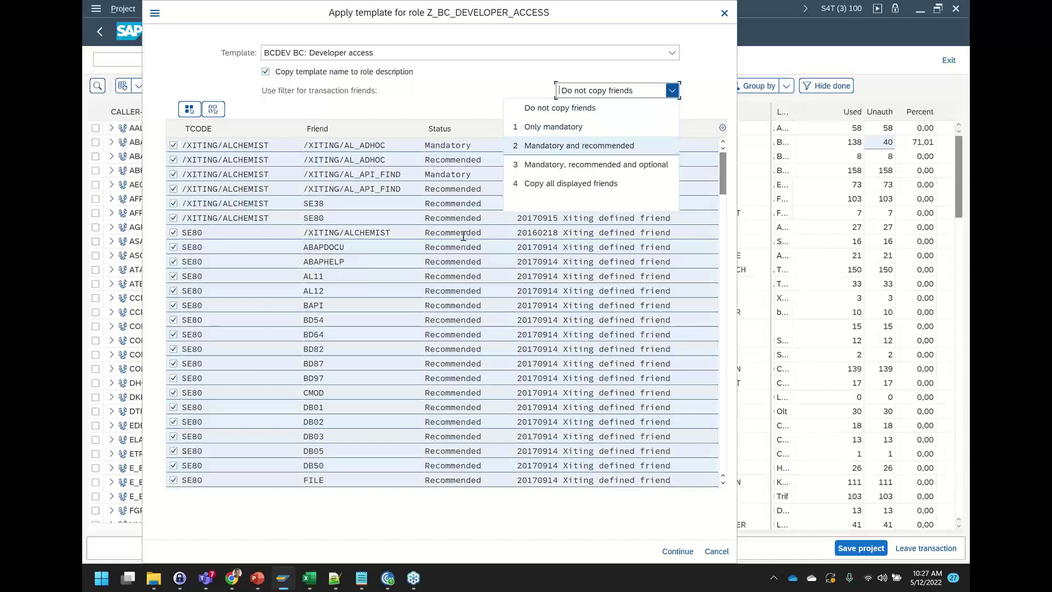
pyautogui.click(575, 148)
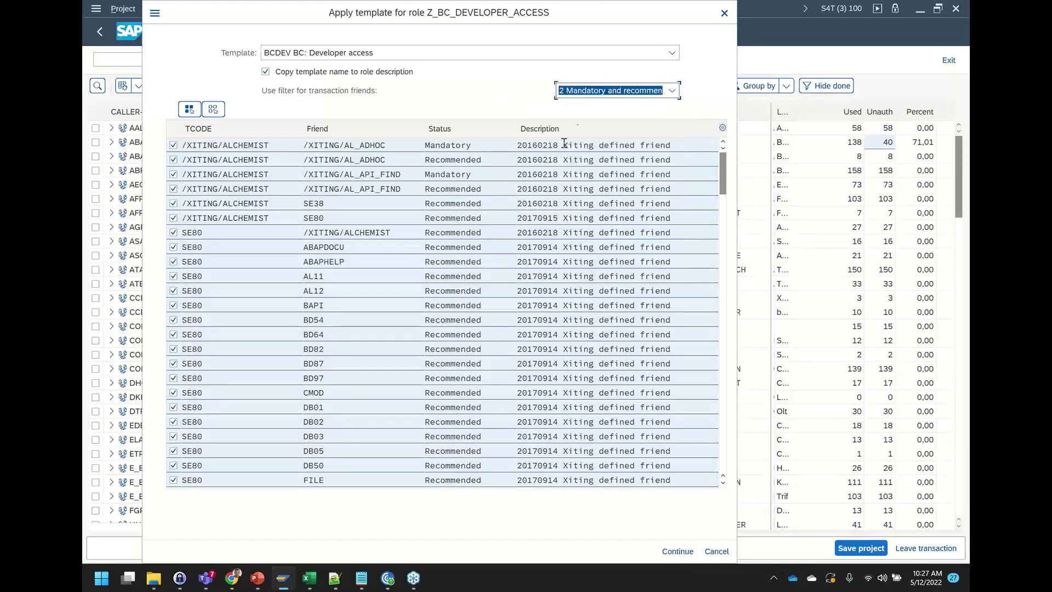
pyautogui.click(680, 551)
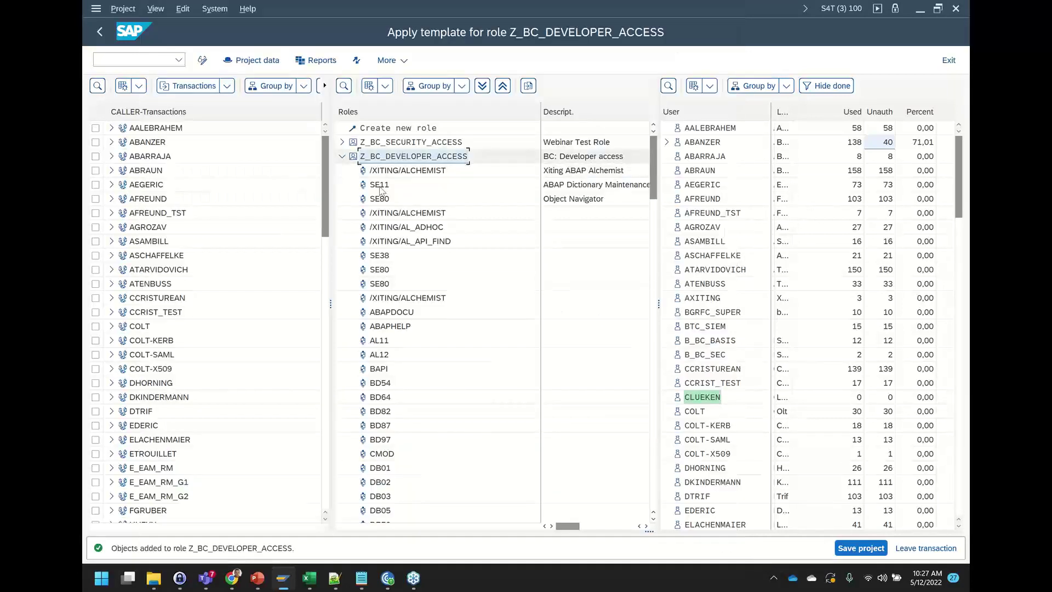
# Review the transactions added to Z_BC_DEVELOPER_ACCESS, collapse the role and save the project
pyautogui.scroll(-2, 416, 340)
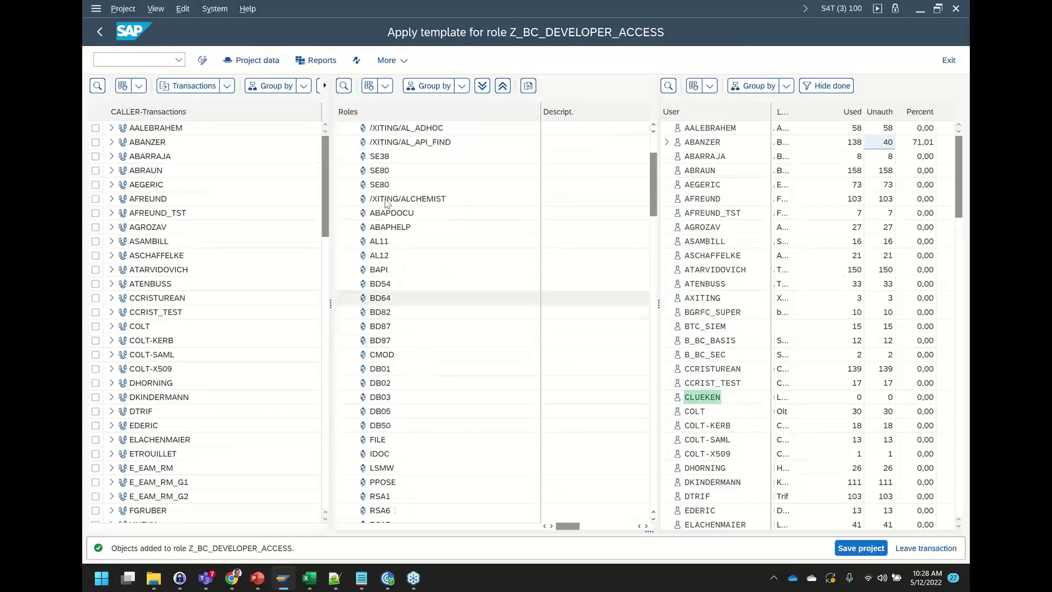
pyautogui.scroll(2, 389, 203)
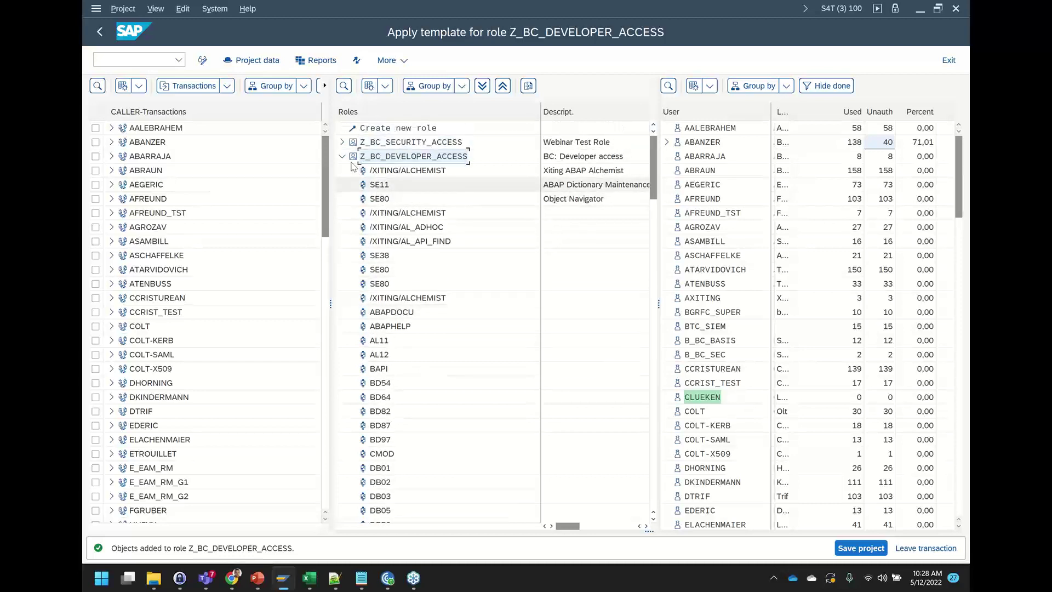
pyautogui.click(342, 157)
pyautogui.click(861, 550)
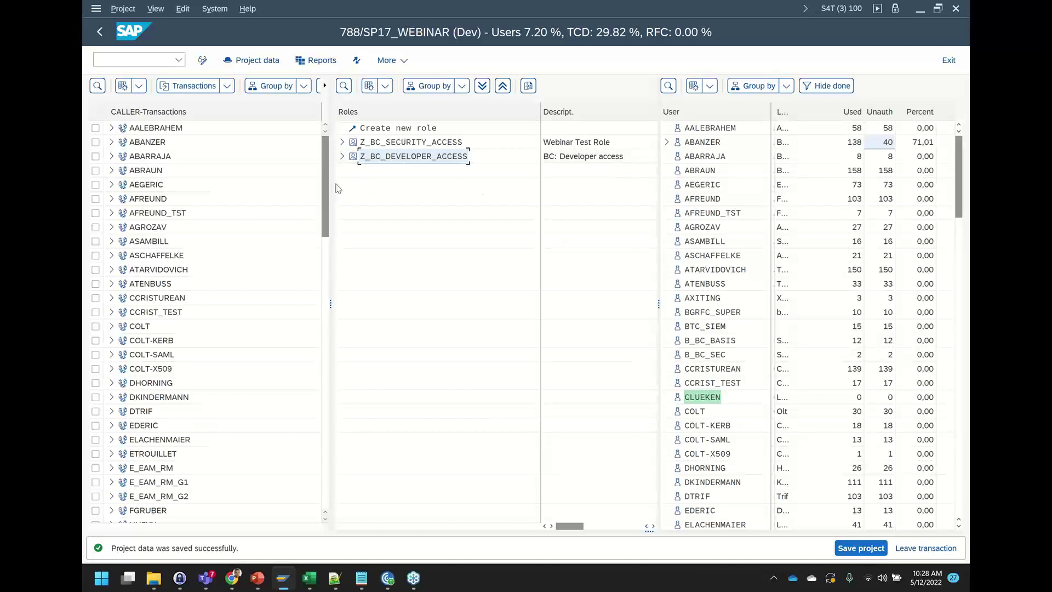
# Assign Z_BC_DEVELOPER_ACCESS to the second user, expand that user to compare both roles' coverage, and expand the role's transactions
pyautogui.moveTo(390, 159); pyautogui.dragTo(692, 144)
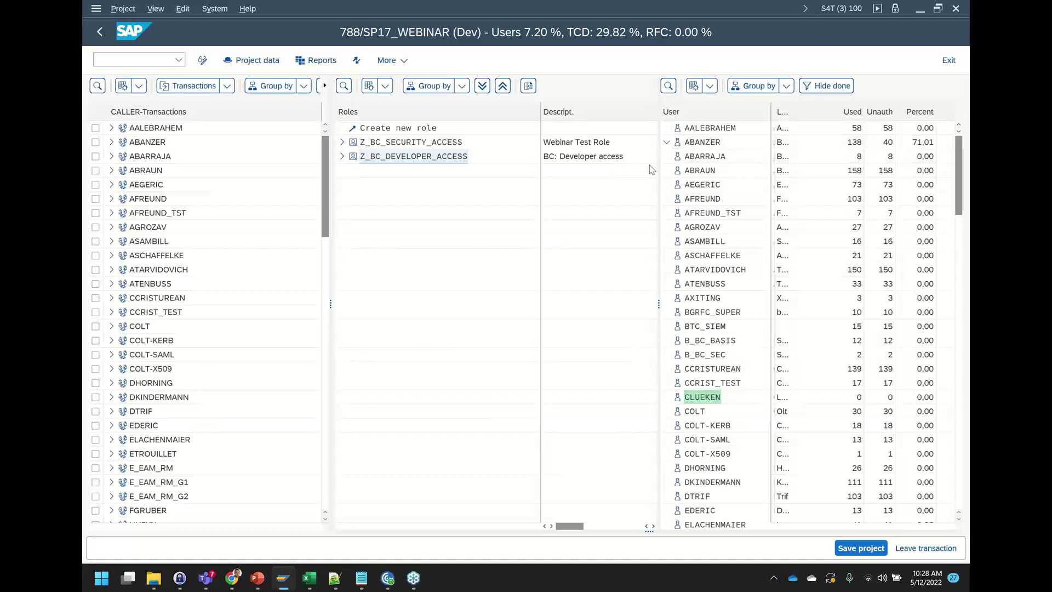
pyautogui.click(666, 142)
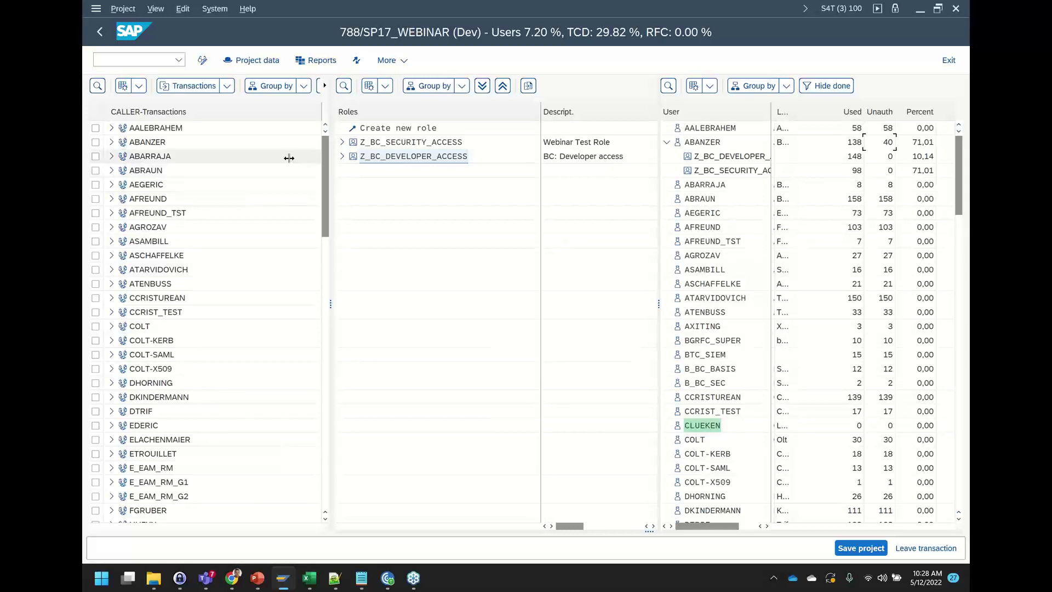
pyautogui.click(342, 157)
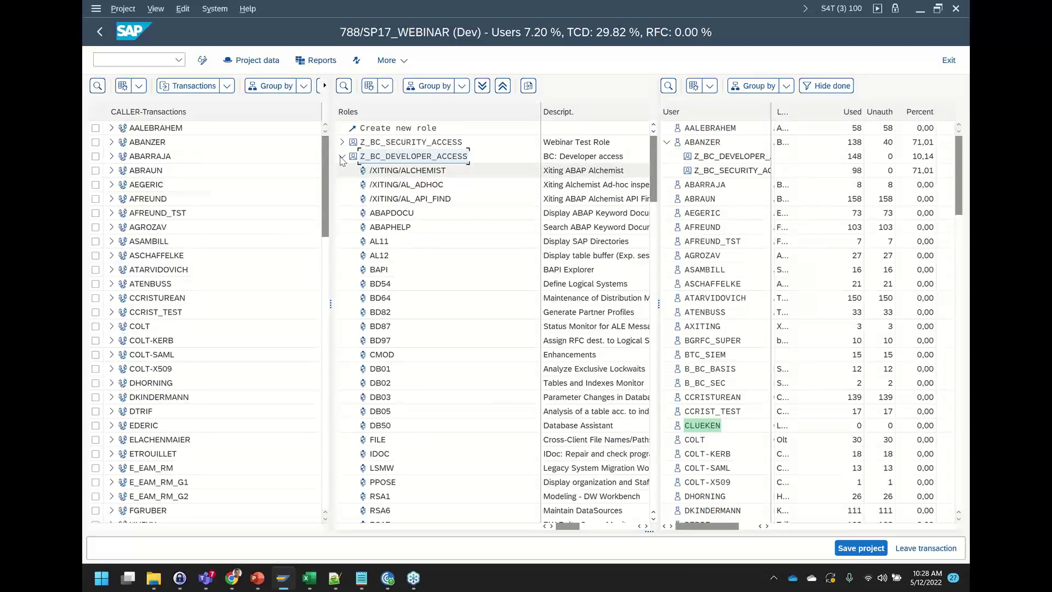
# Run the List user status report from the project's user reports and display it at full width
pyautogui.click(321, 60)
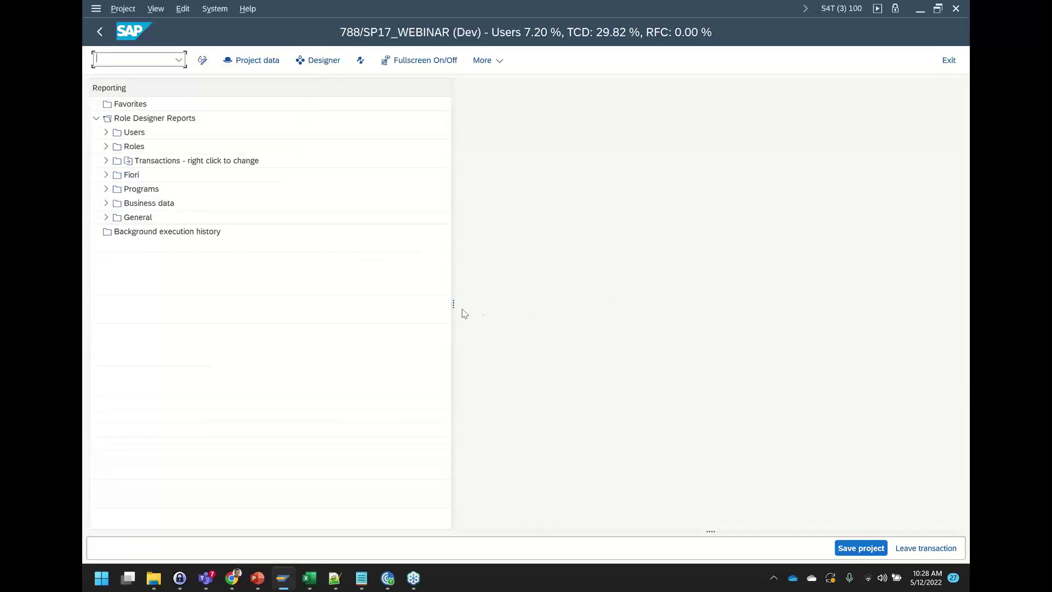
pyautogui.moveTo(454, 307); pyautogui.dragTo(280, 295)
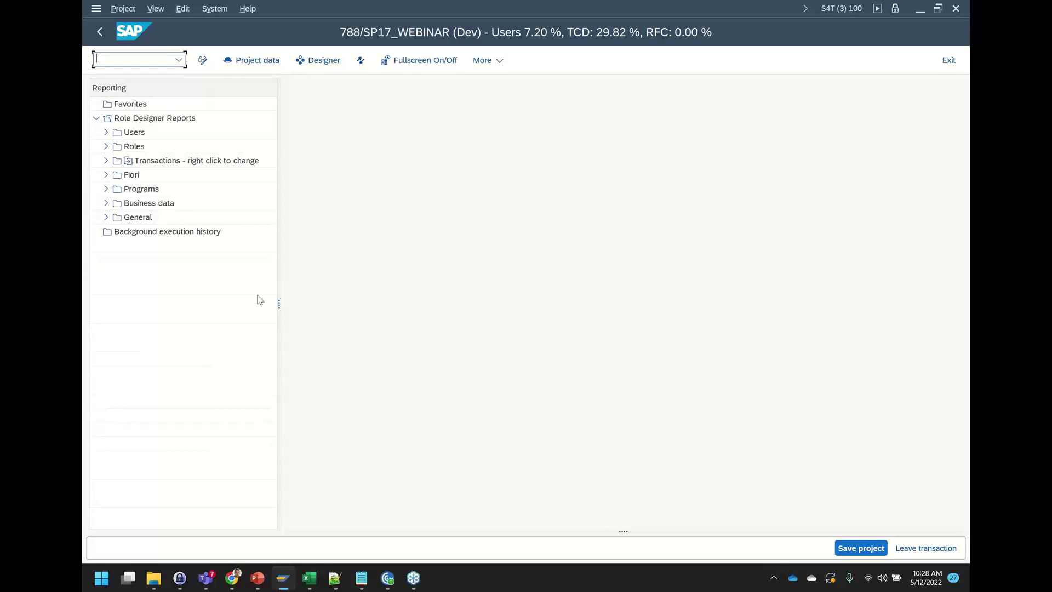
pyautogui.click(106, 132)
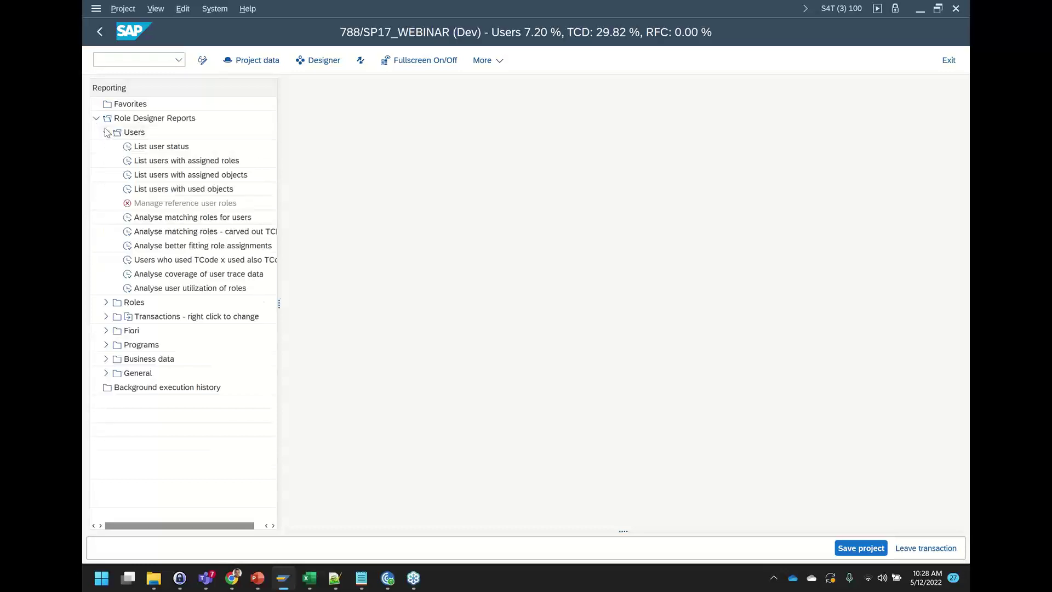
pyautogui.click(135, 146)
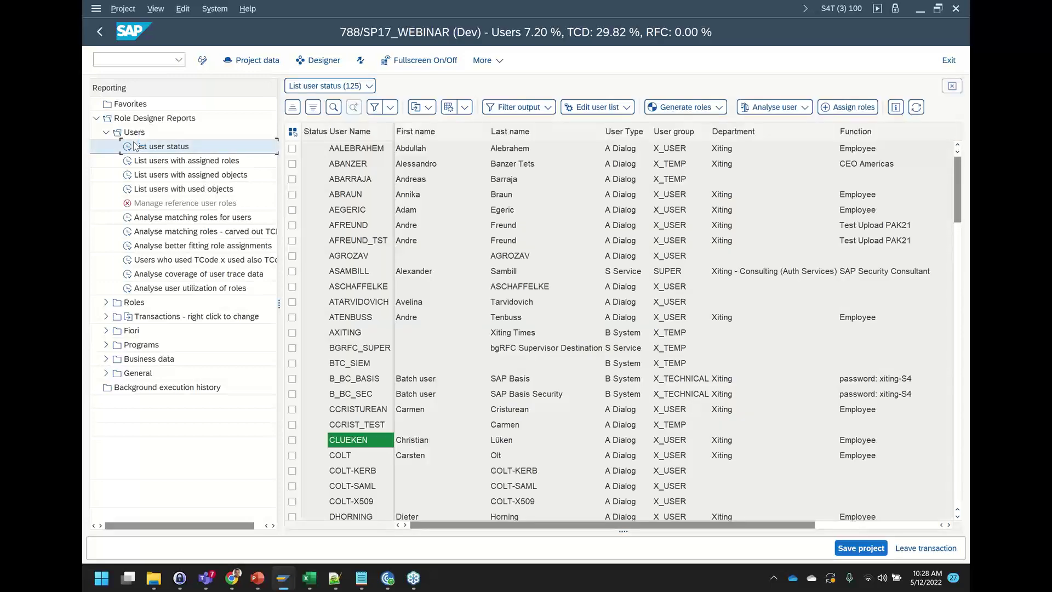
pyautogui.click(427, 60)
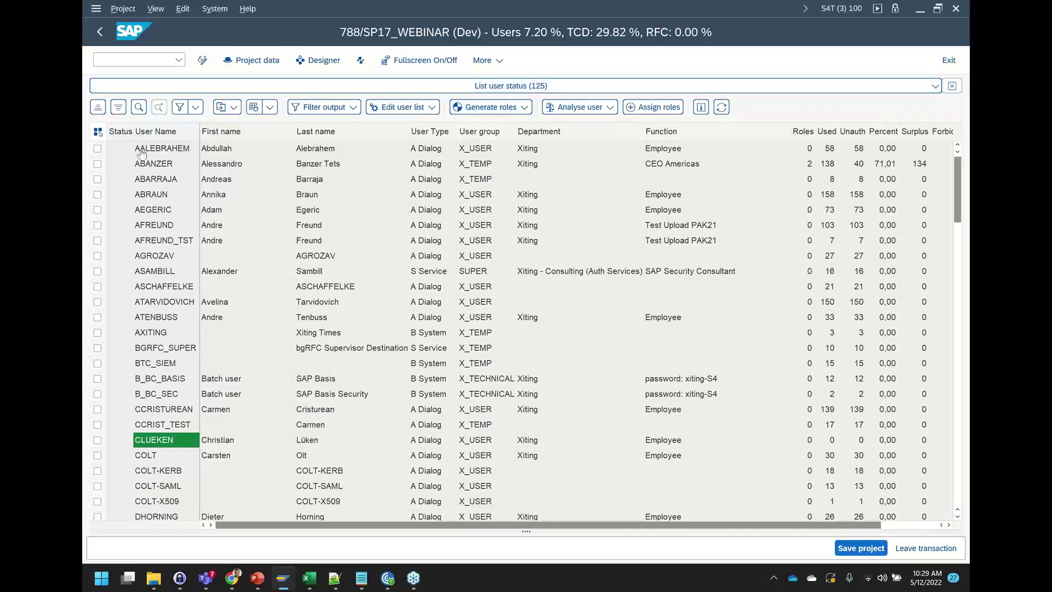
# Scan the second user for critical functions (XAMS) using the critical authorization variant /XITING/CRIT_01
pyautogui.click(97, 164)
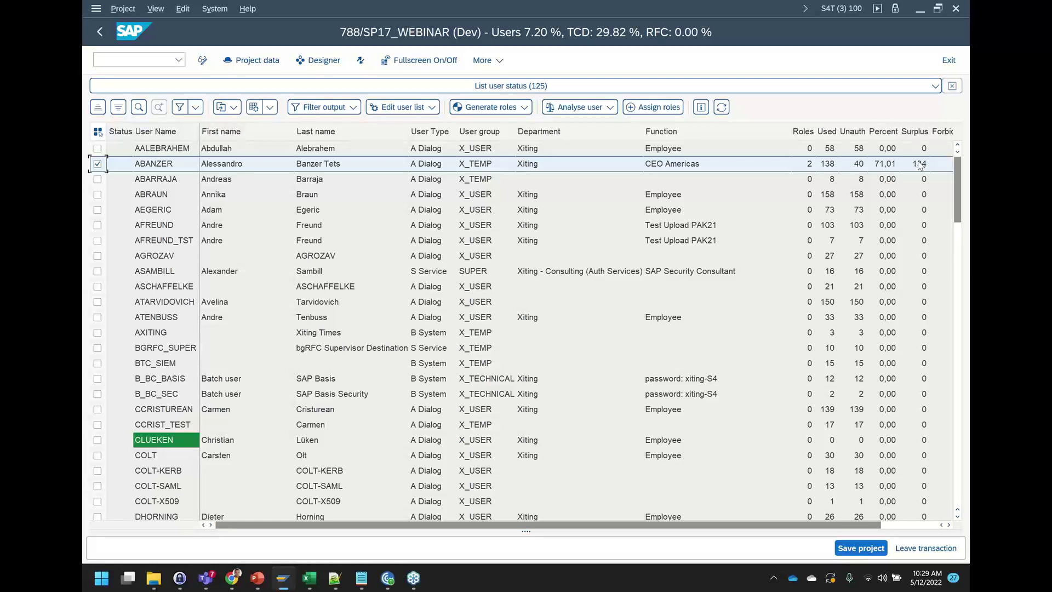
pyautogui.click(930, 525)
pyautogui.click(609, 108)
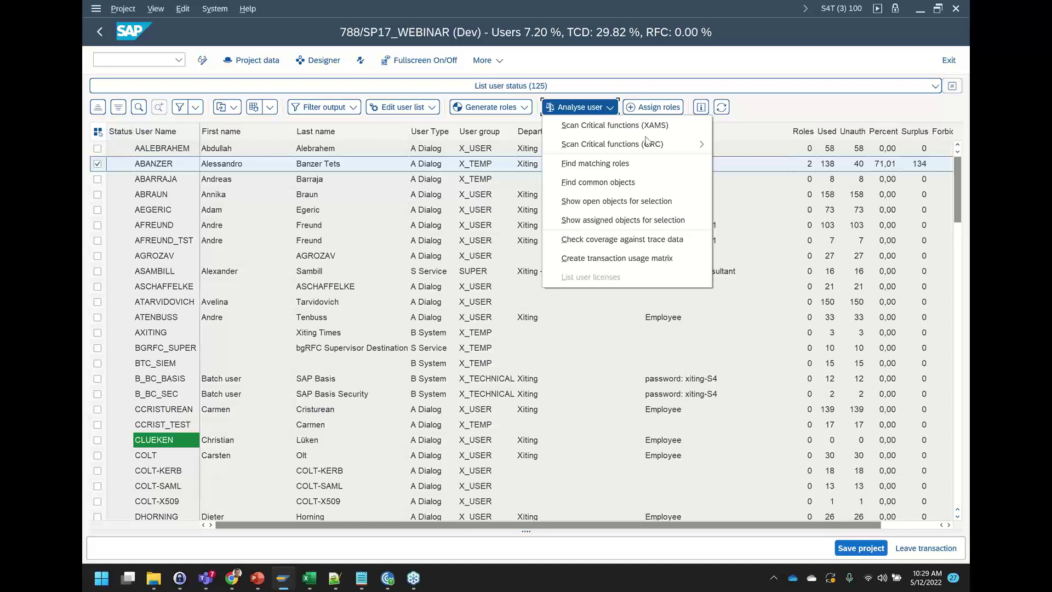
pyautogui.moveTo(668, 148)
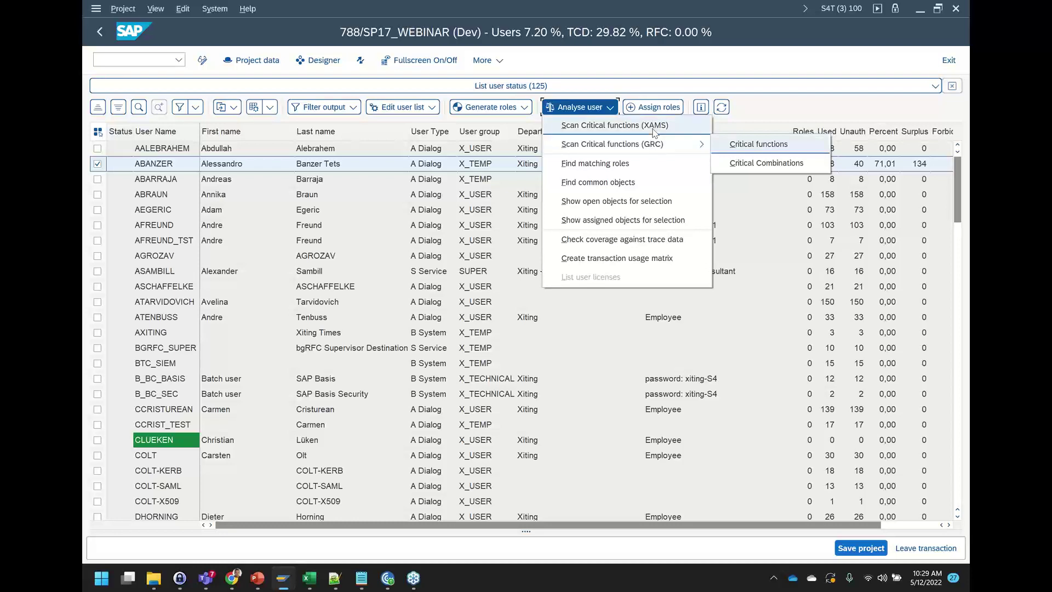
pyautogui.click(655, 129)
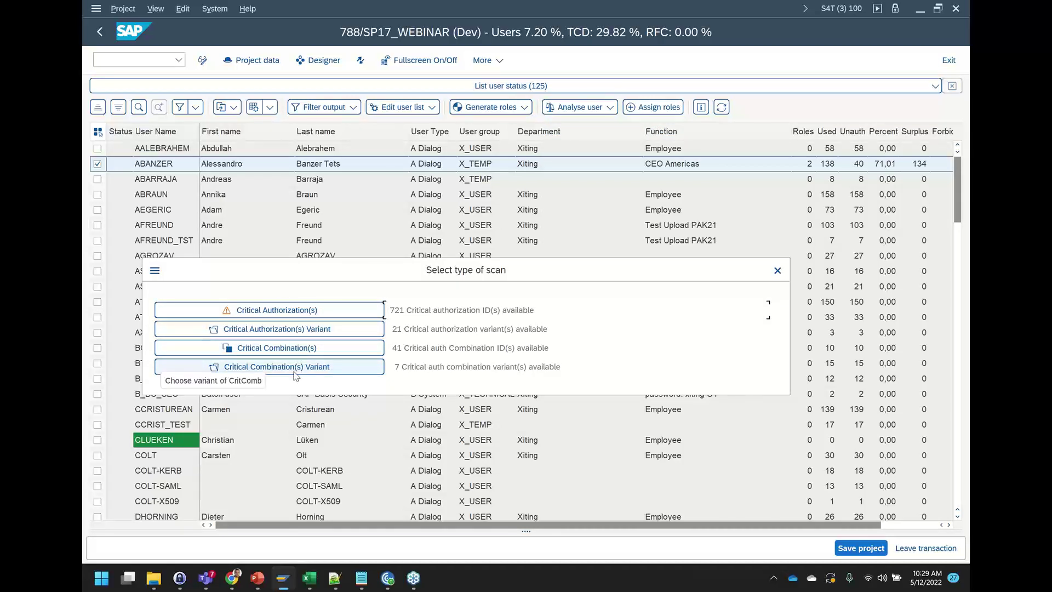
pyautogui.click(308, 331)
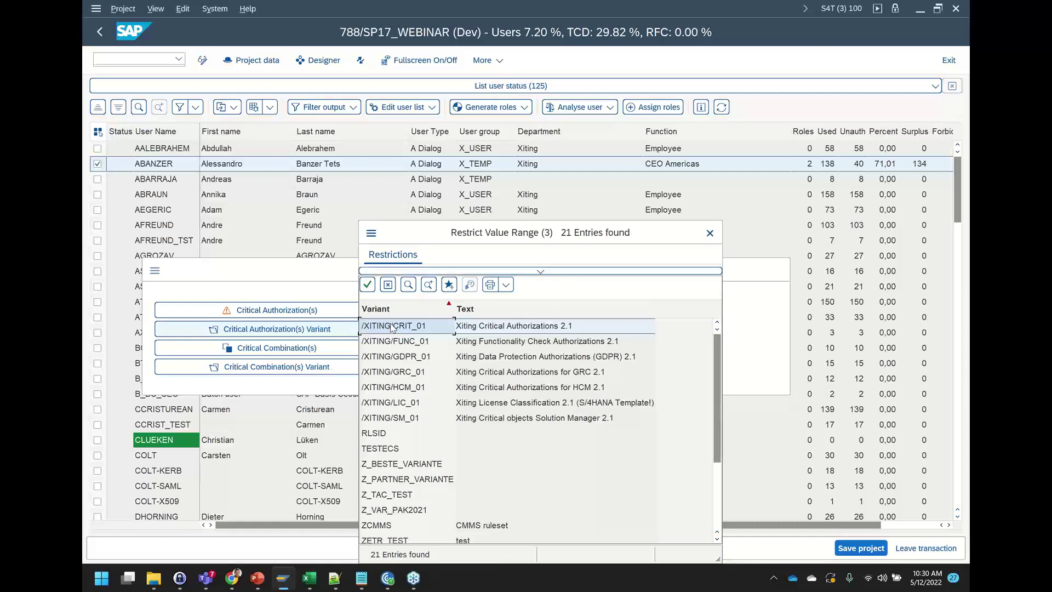
pyautogui.doubleClick(392, 326)
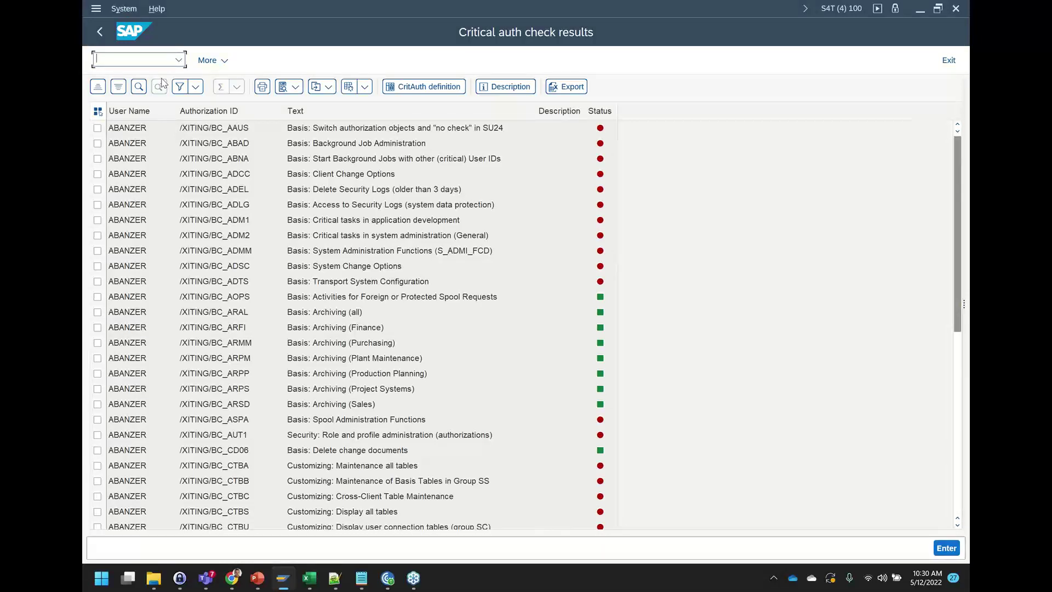
# Review the scan results by user, authorization ID and status across the whole list
pyautogui.click(140, 109)
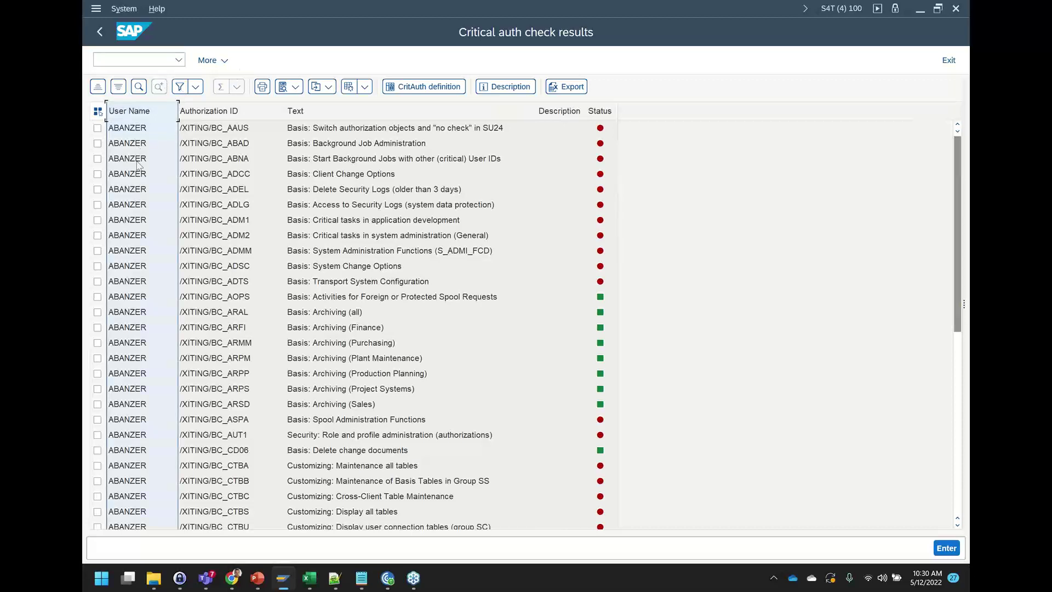
pyautogui.click(231, 112)
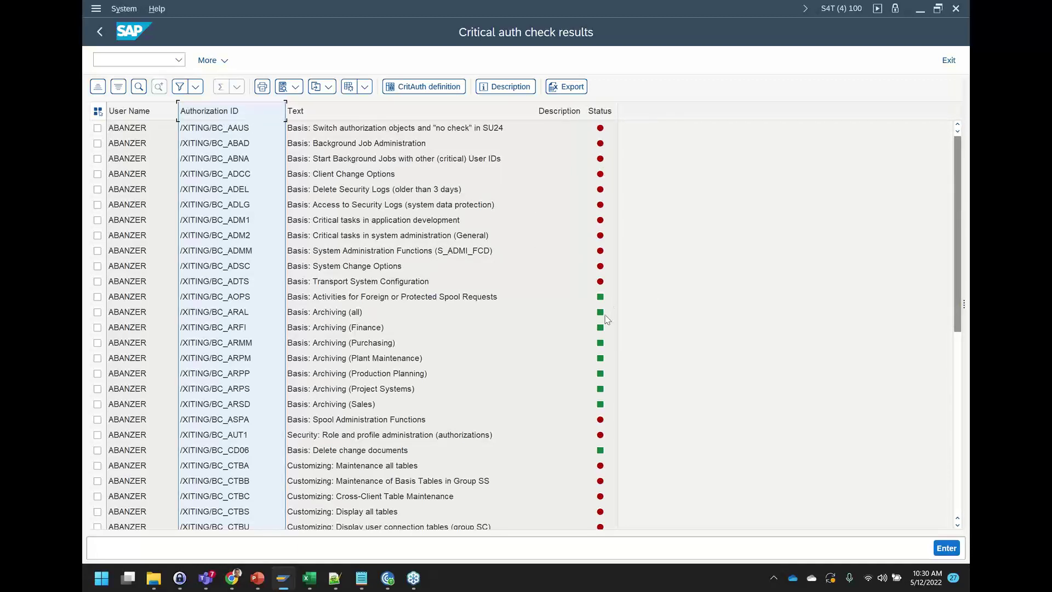
pyautogui.scroll(-2, 612, 372)
pyautogui.scroll(-6, 612, 373)
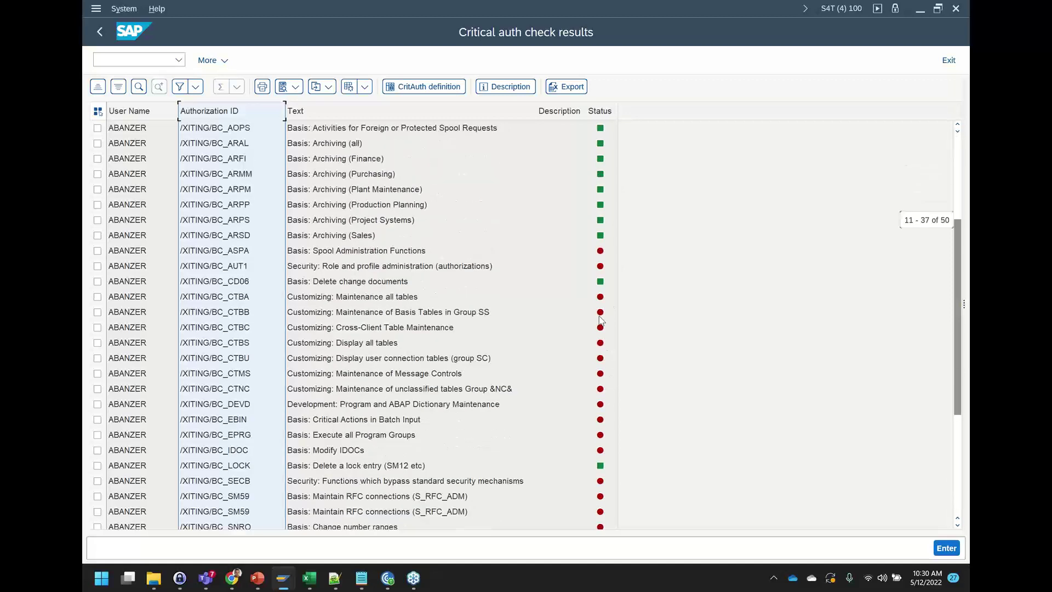
pyautogui.scroll(8, 600, 305)
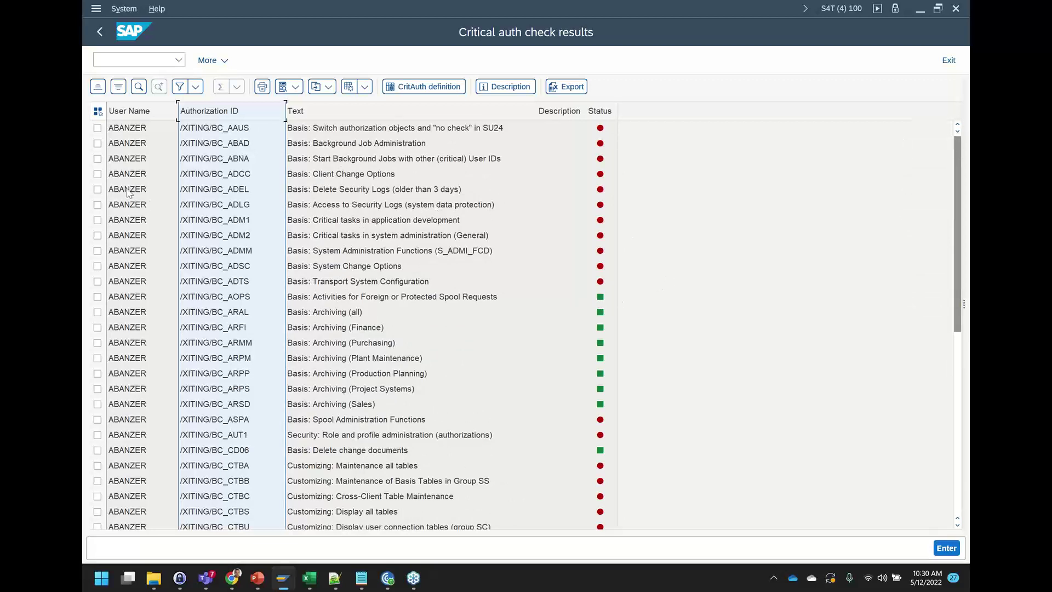
# Examine which roles, transactions and field values cause the /XITING/BC_ADCC Client Change Options conflict, then leave the scan results
pyautogui.click(98, 174)
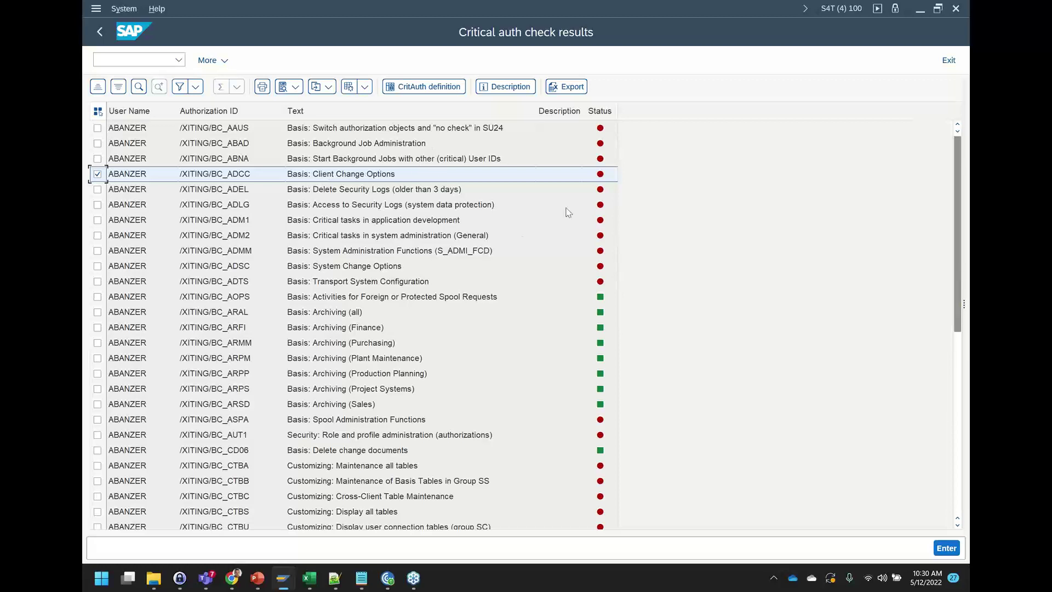
pyautogui.click(601, 175)
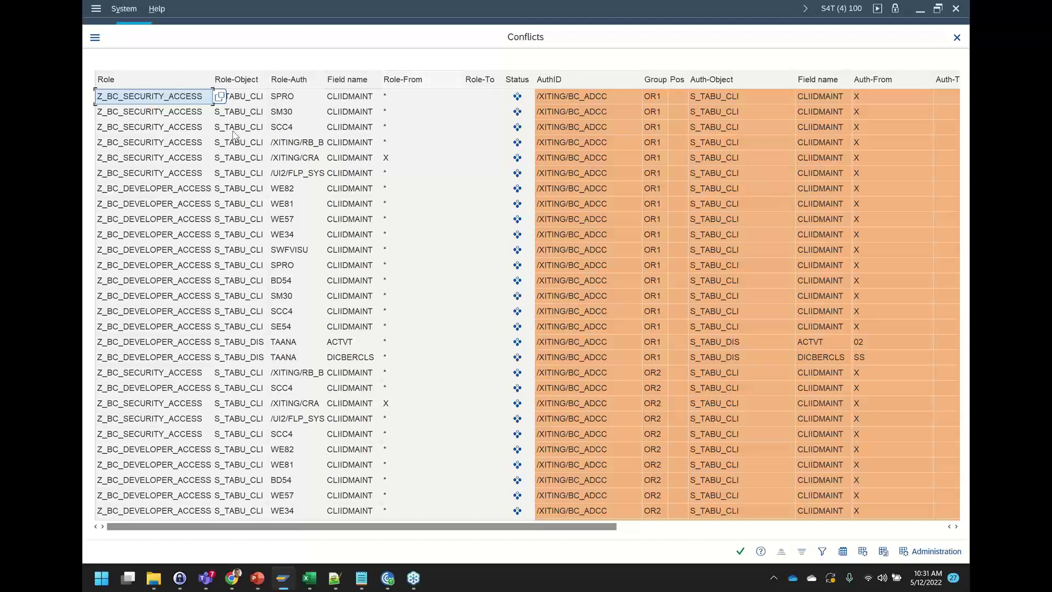
pyautogui.scroll(-6, 470, 277)
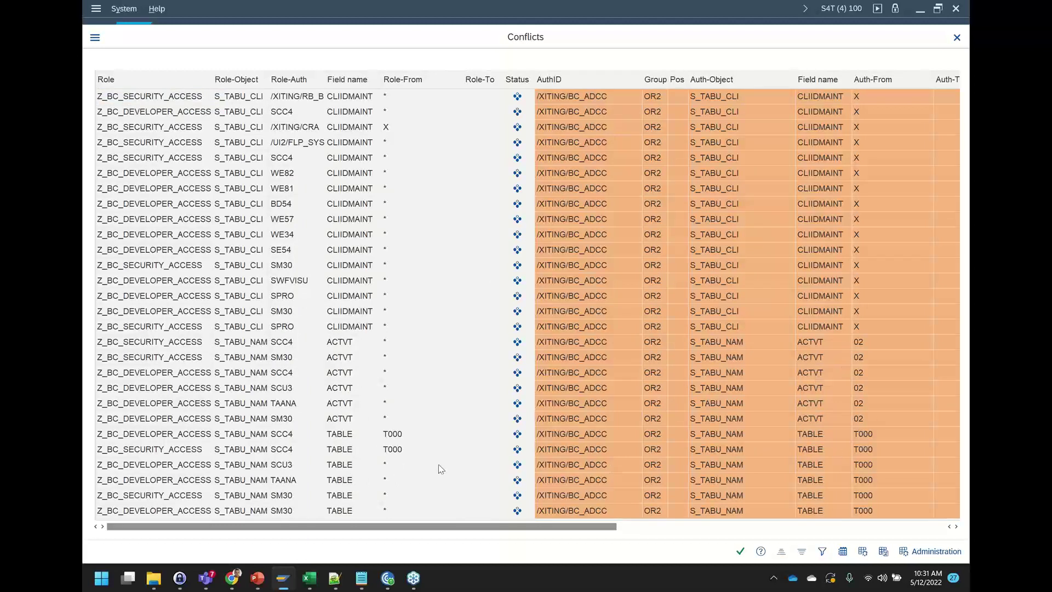
pyautogui.click(160, 375)
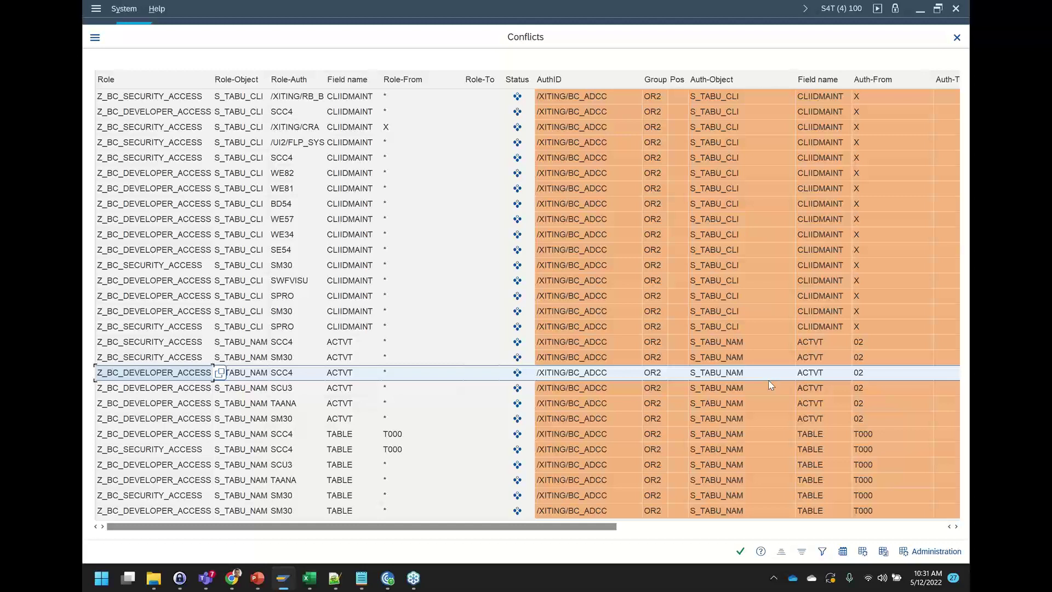
pyautogui.click(410, 80)
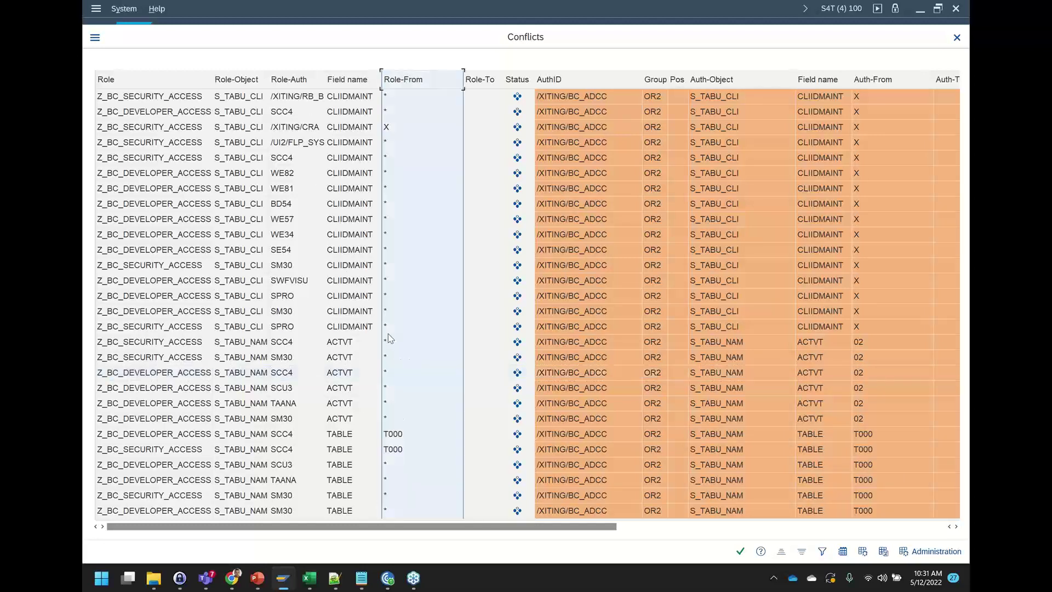
pyautogui.click(393, 386)
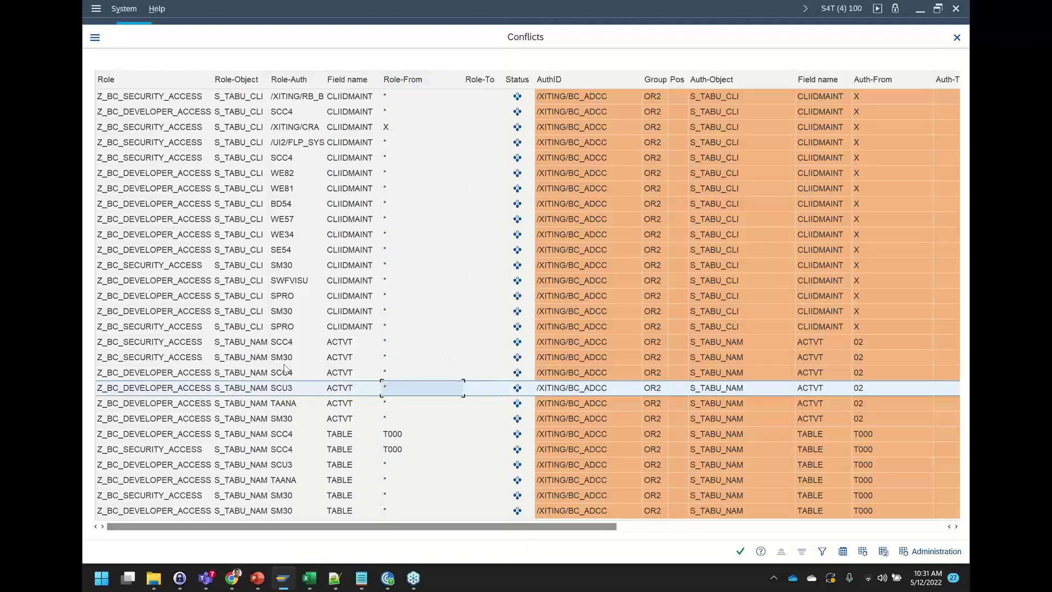
pyautogui.click(411, 344)
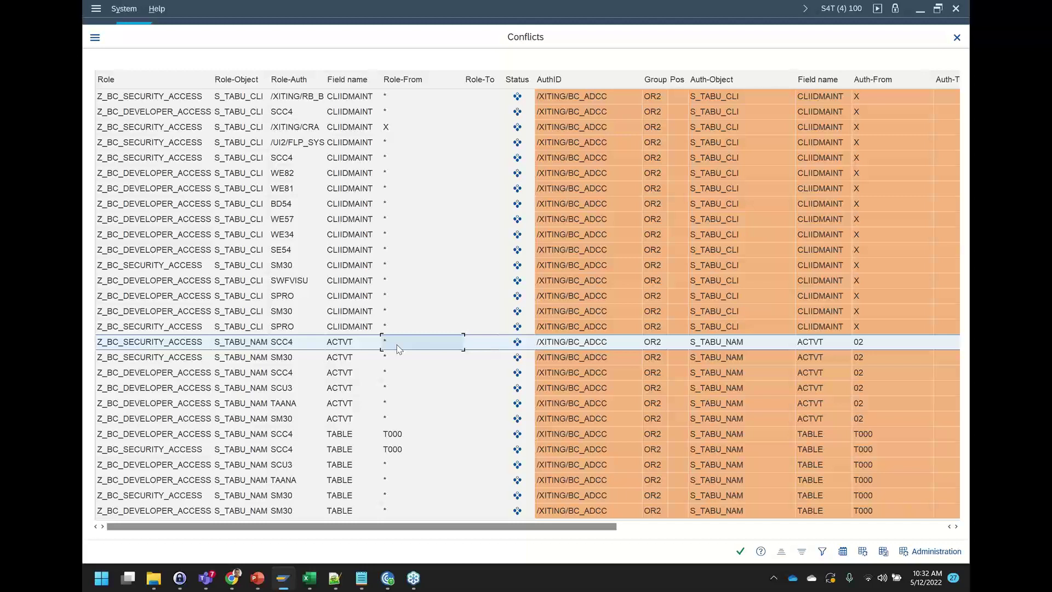
pyautogui.click(229, 447)
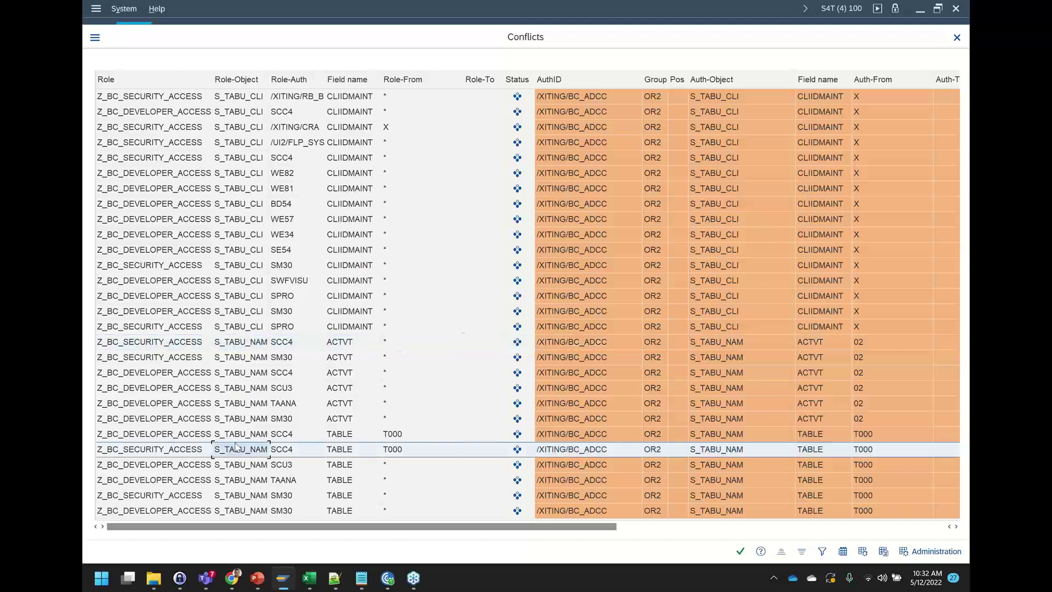
pyautogui.click(241, 441)
pyautogui.click(241, 440)
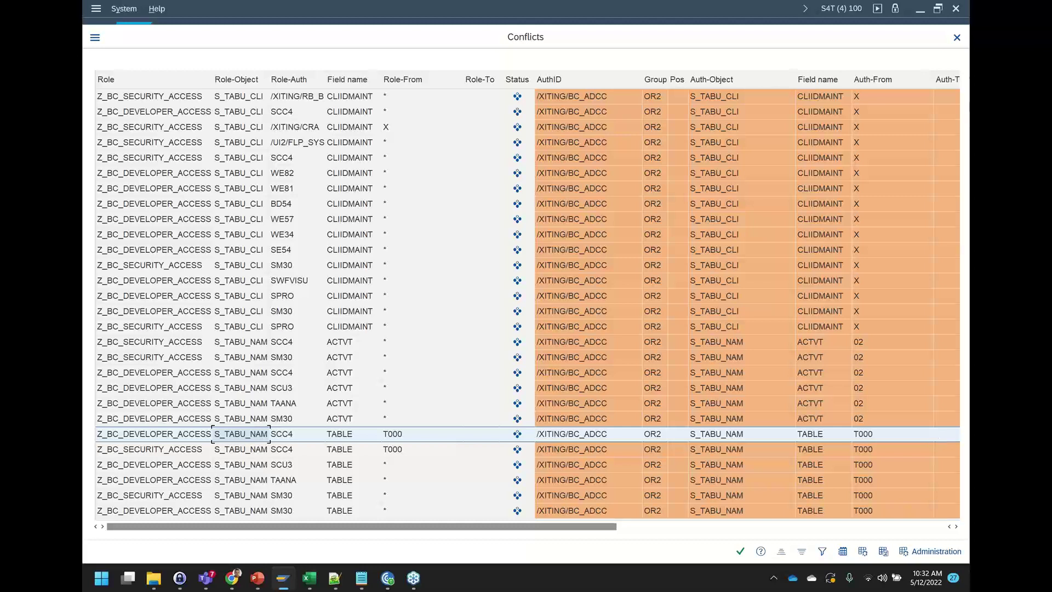
pyautogui.click(957, 38)
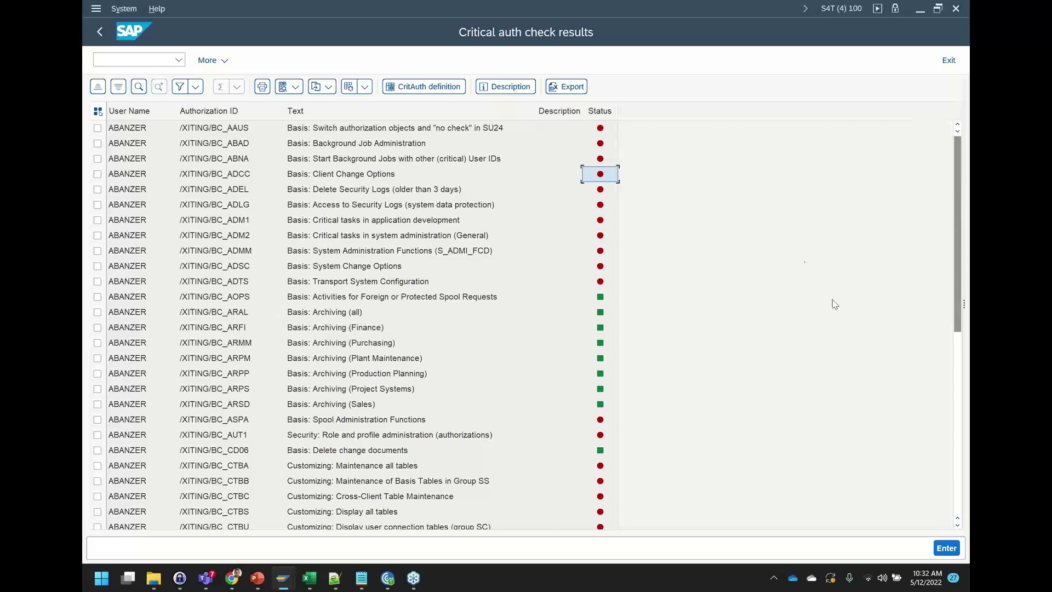
pyautogui.click(949, 60)
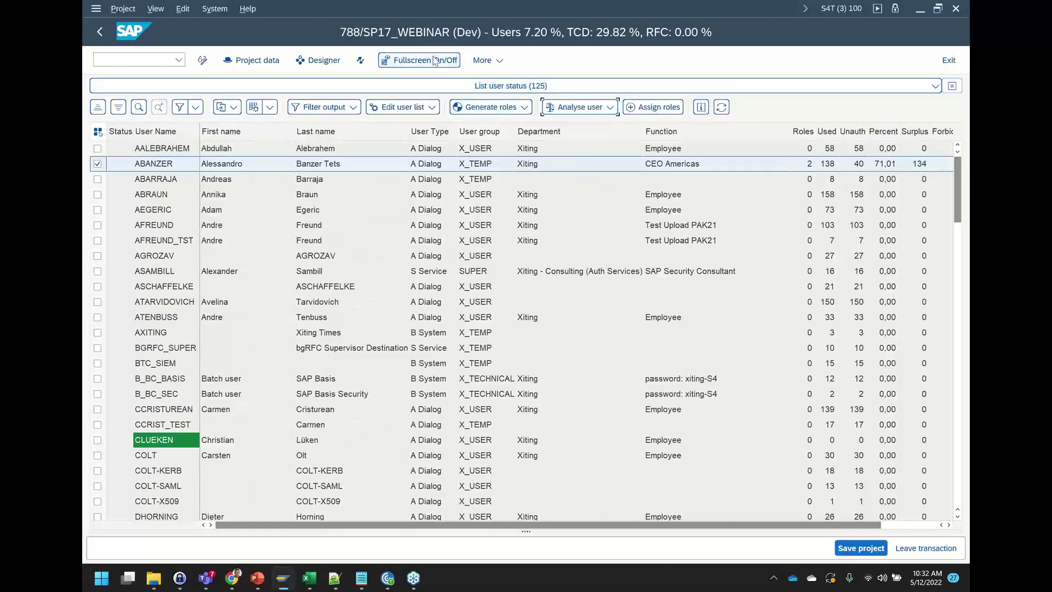
# Restore the report tree beside the results and run the List Fiori objects report
pyautogui.click(429, 62)
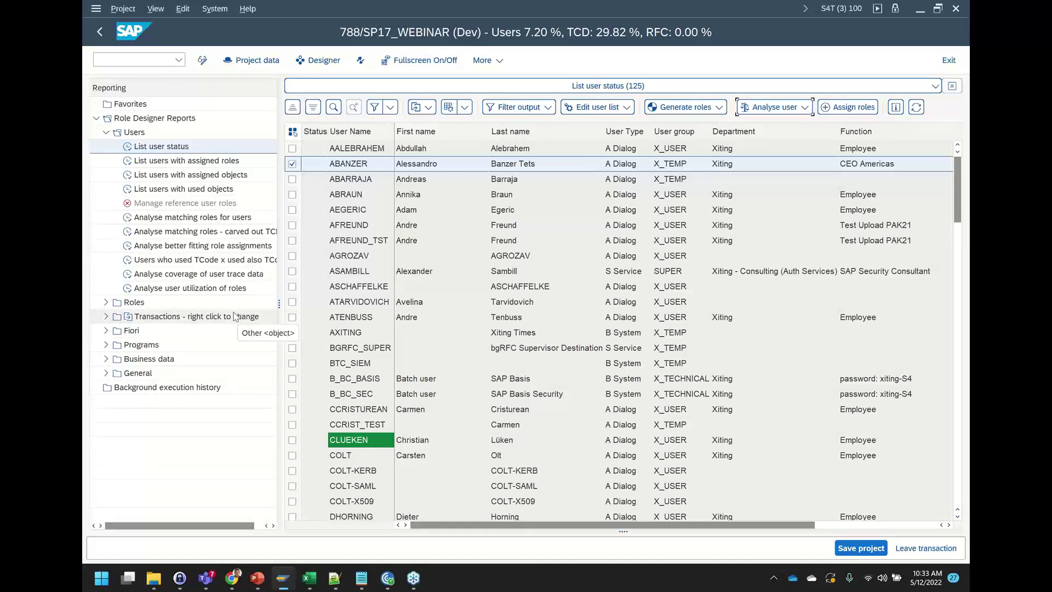
pyautogui.click(107, 333)
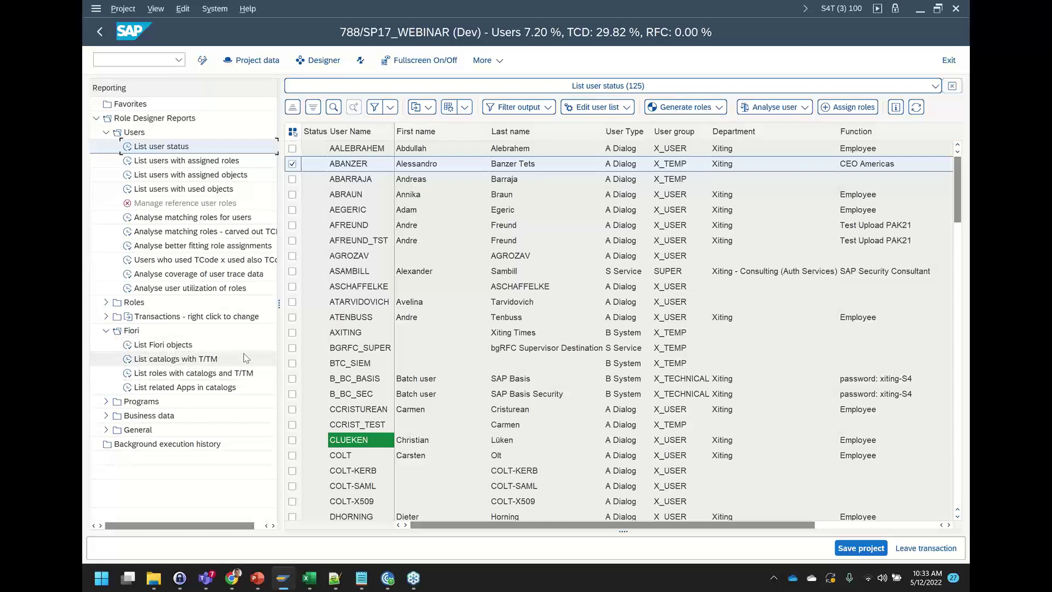
pyautogui.click(171, 346)
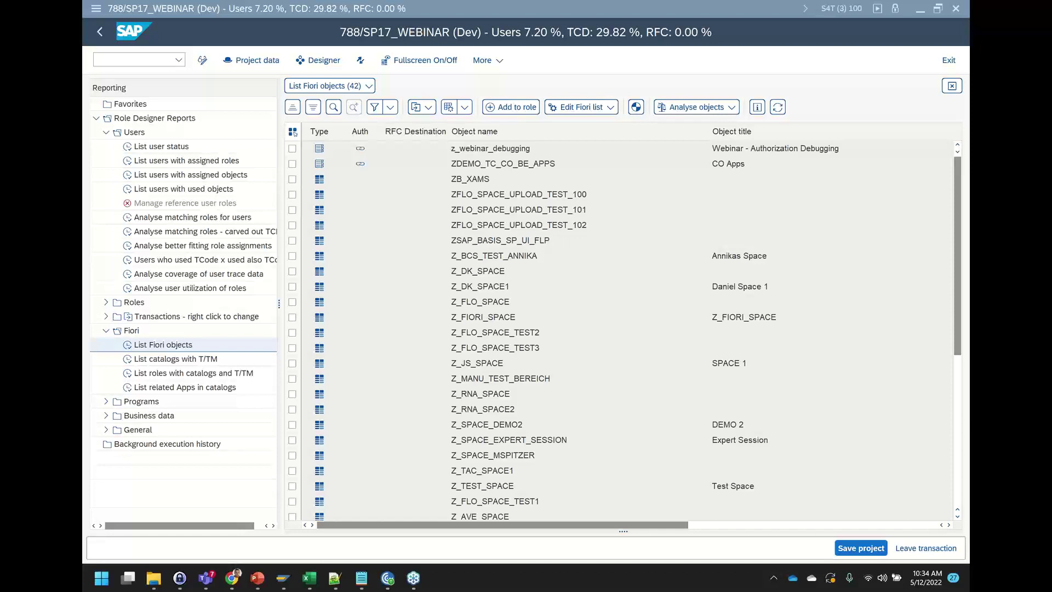
# Run the List role status report and check Z_BC_DEVELOPER_ACCESS against the naming conventions
pyautogui.click(107, 305)
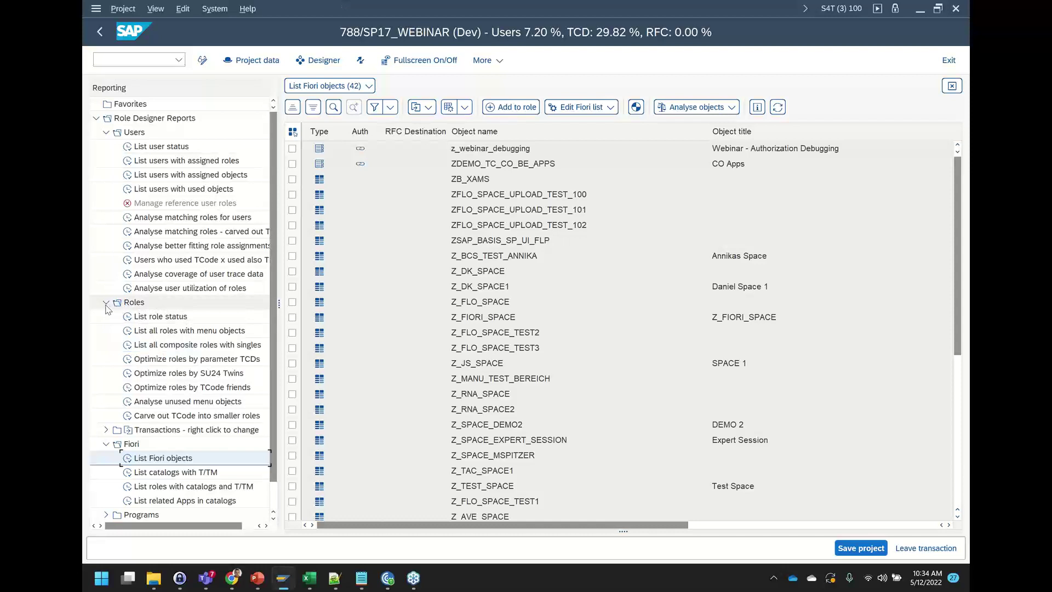
pyautogui.doubleClick(141, 318)
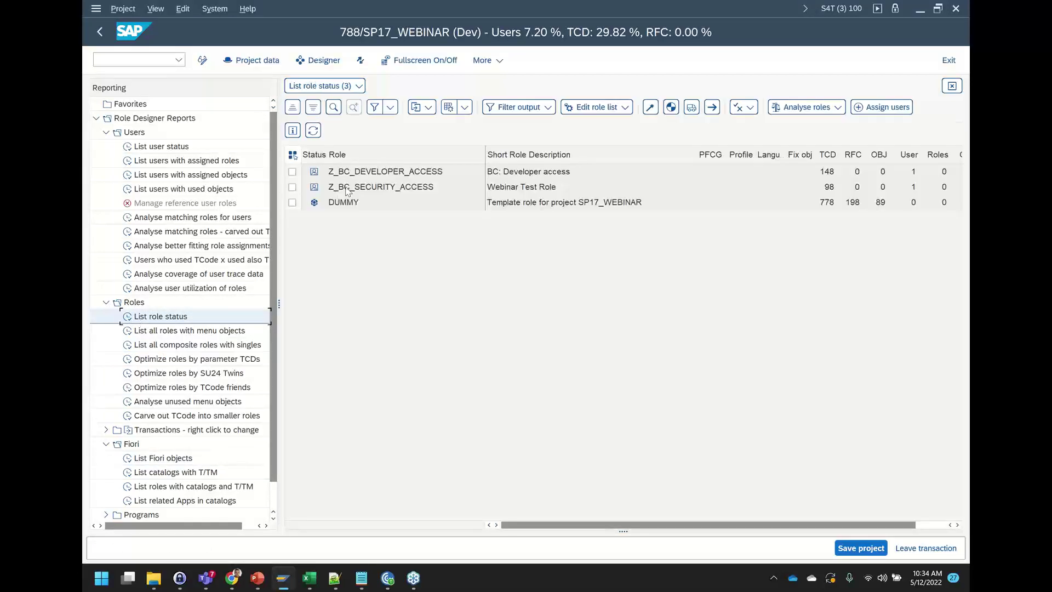
pyautogui.click(292, 172)
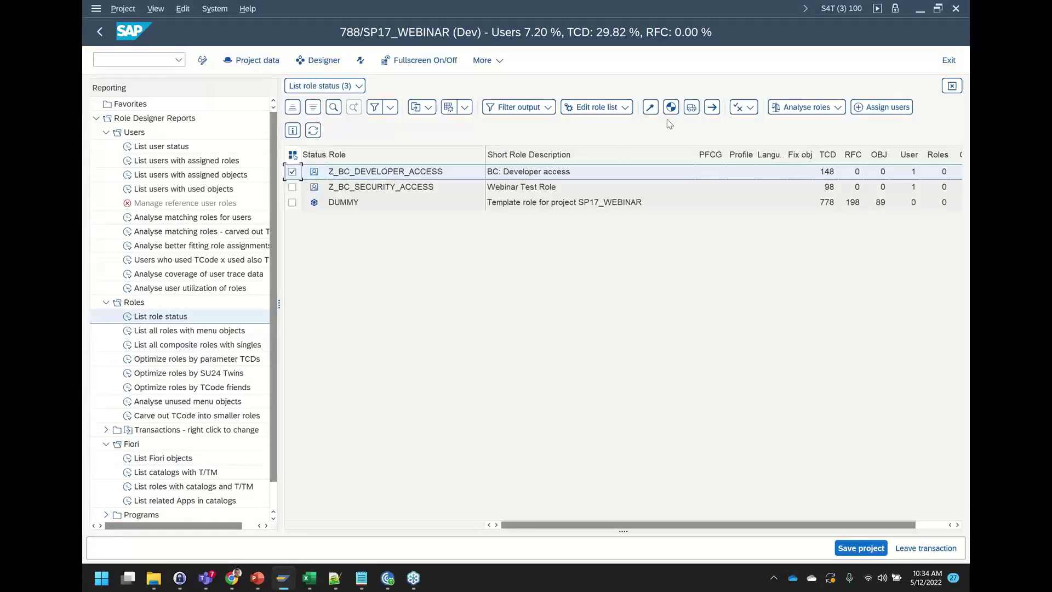
pyautogui.click(625, 108)
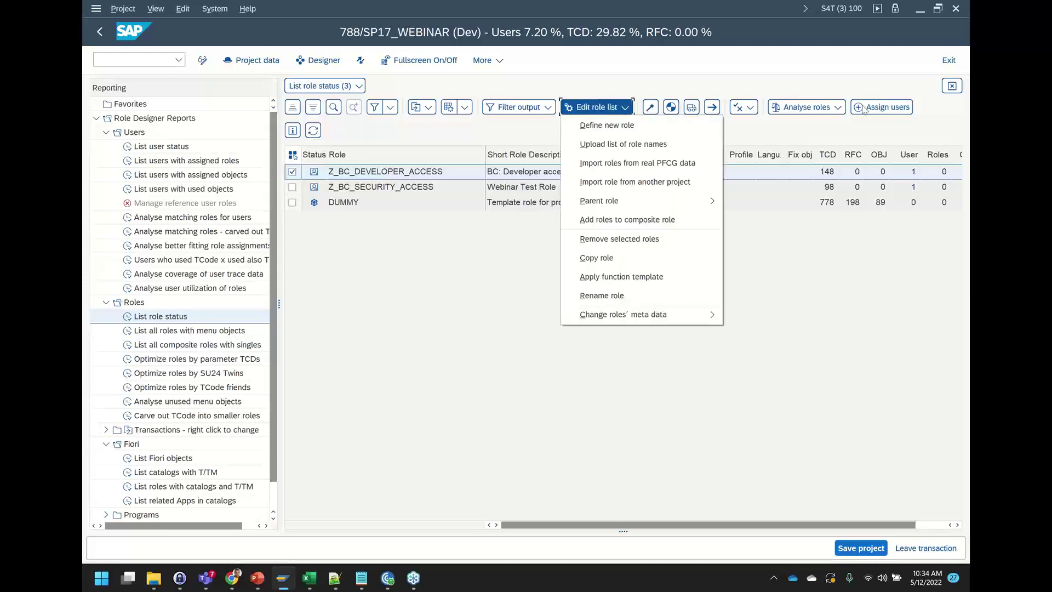
pyautogui.click(836, 109)
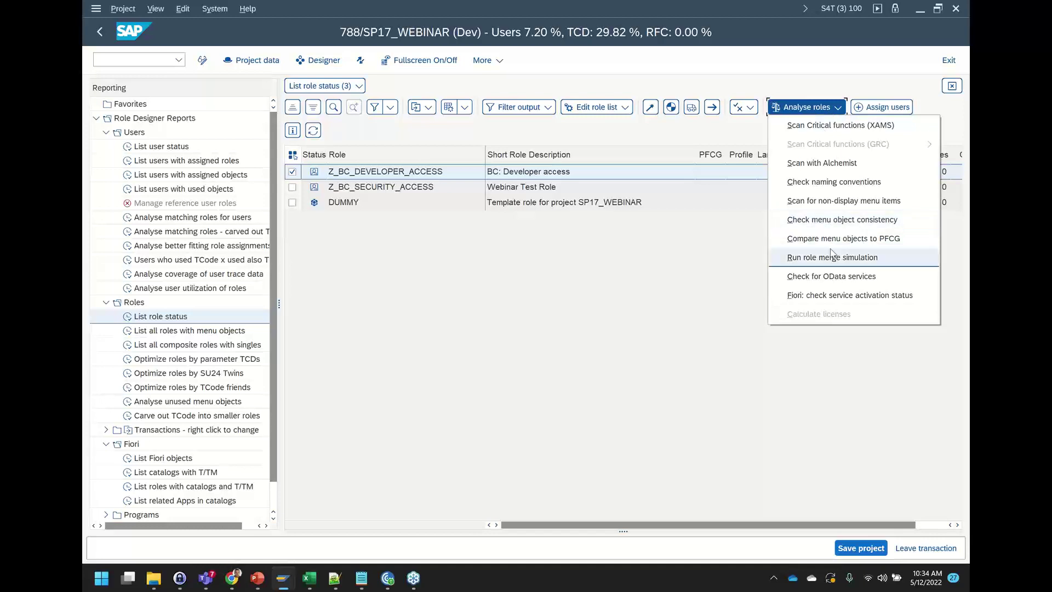
pyautogui.click(813, 182)
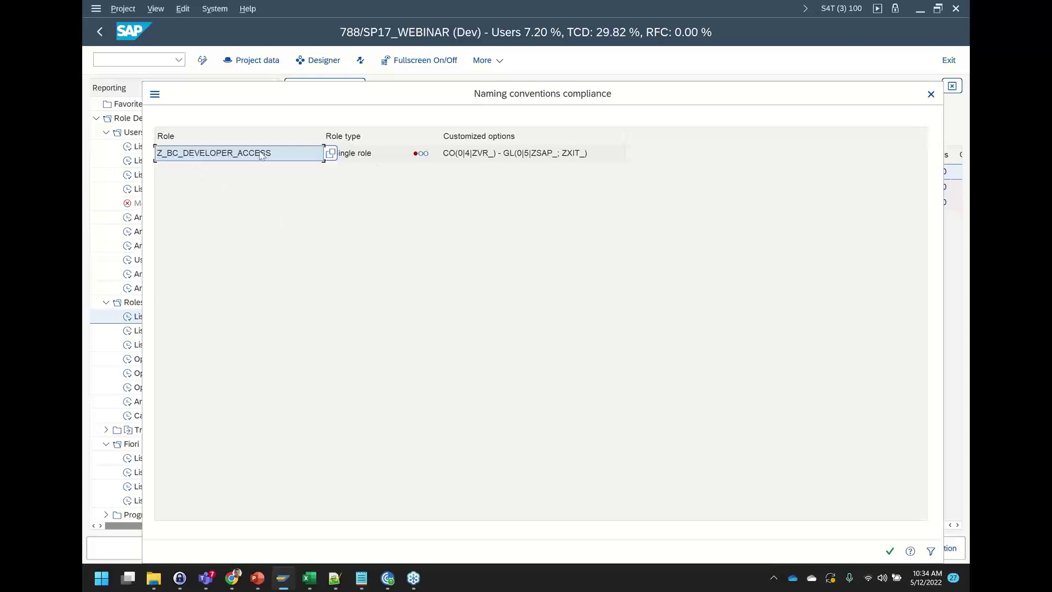
# Close the naming conventions check and switch back to the List Fiori objects results
pyautogui.click(489, 156)
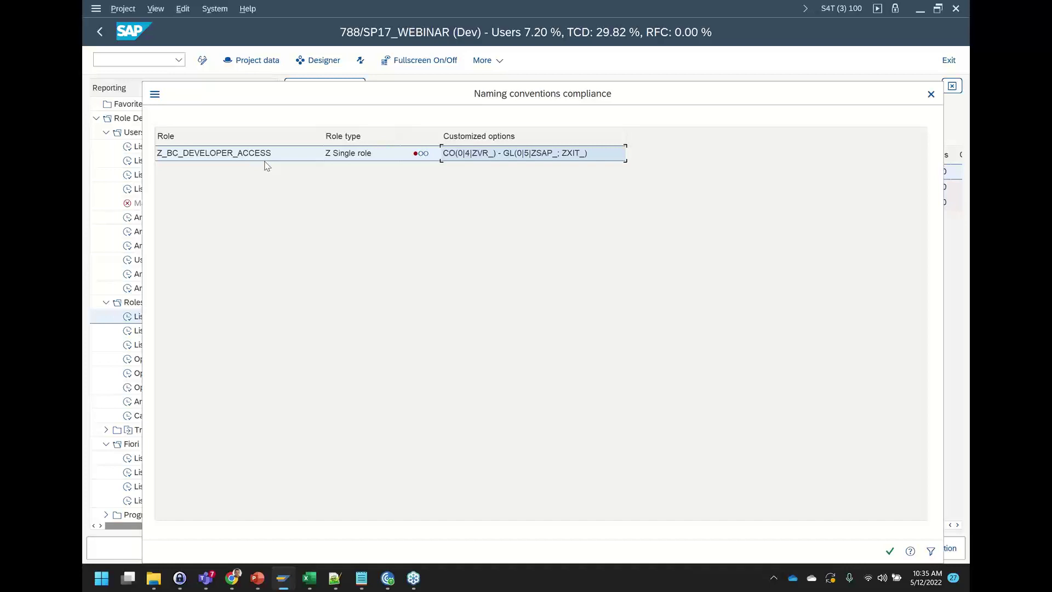
pyautogui.click(931, 94)
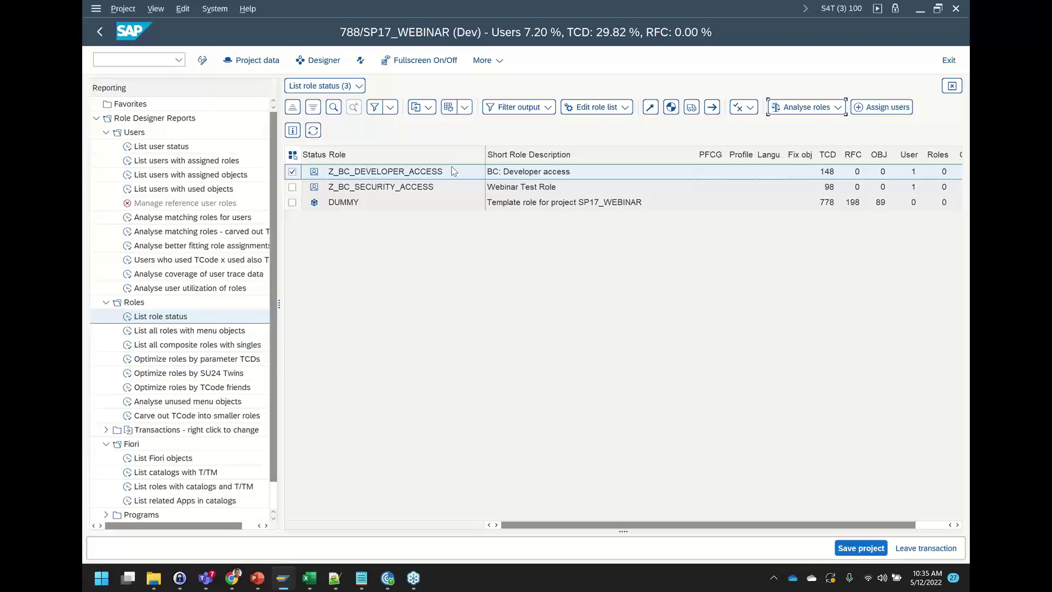
pyautogui.click(335, 88)
pyautogui.click(335, 87)
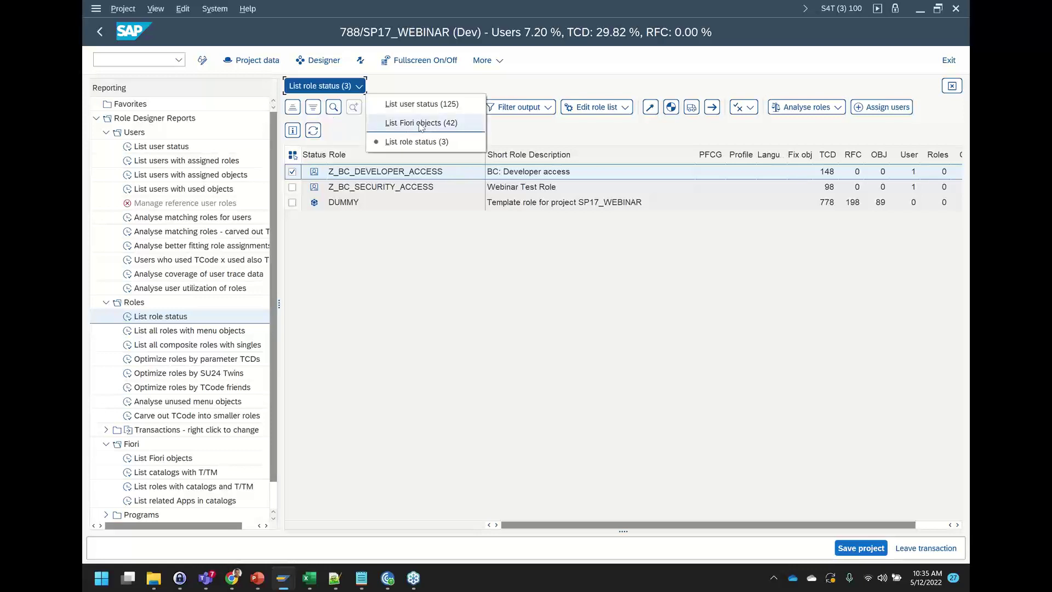
pyautogui.click(421, 123)
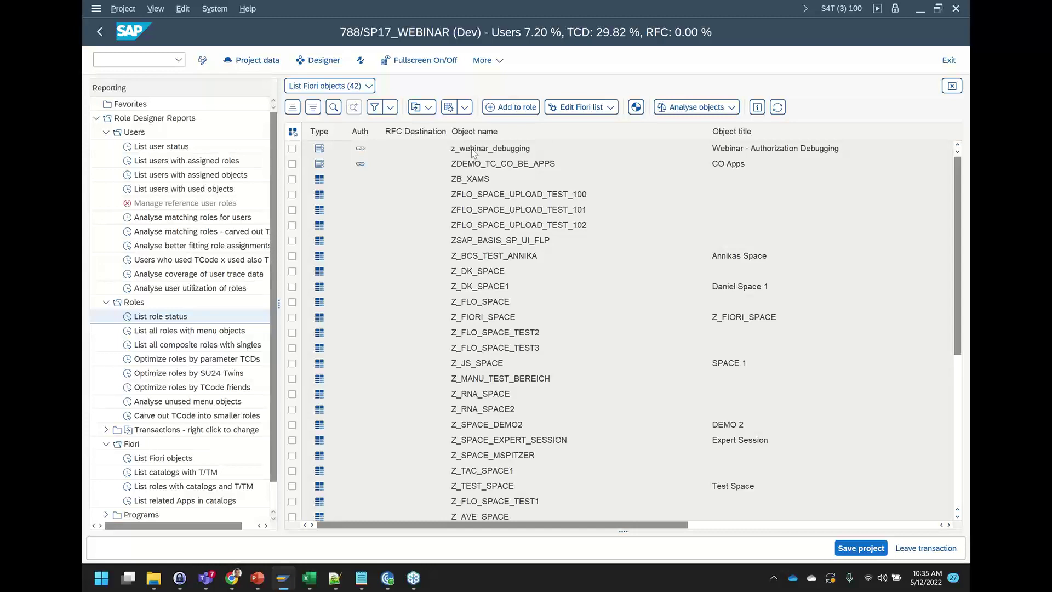
# Narrow the RFC Destination column, then review the Fiori objects and the options for editing the Fiori list
pyautogui.moveTo(449, 132); pyautogui.dragTo(412, 135)
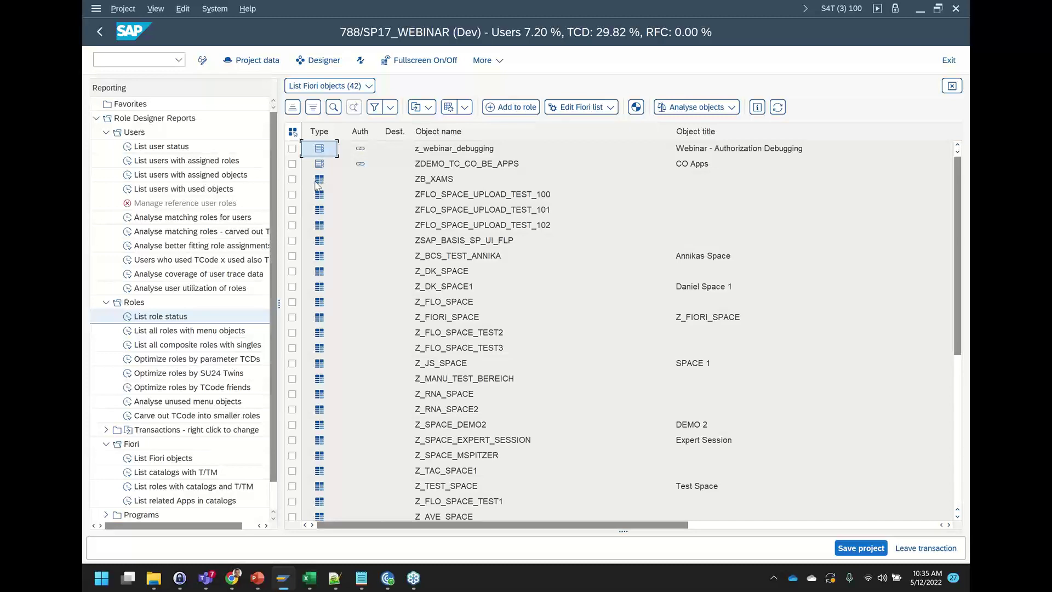
pyautogui.scroll(-1, 609, 341)
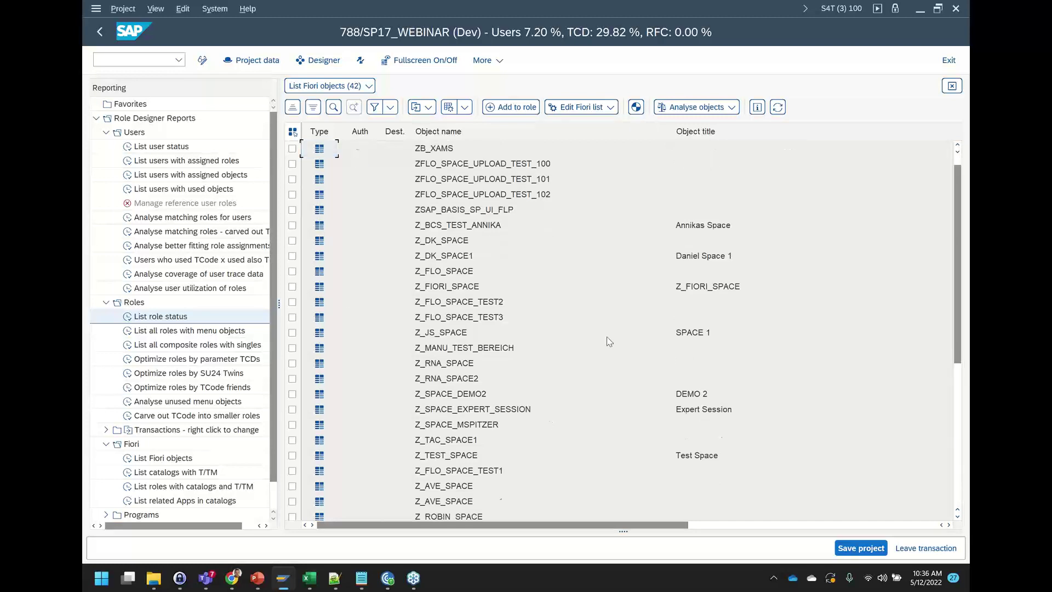
pyautogui.scroll(-6, 609, 341)
pyautogui.scroll(6, 494, 307)
pyautogui.scroll(-6, 397, 281)
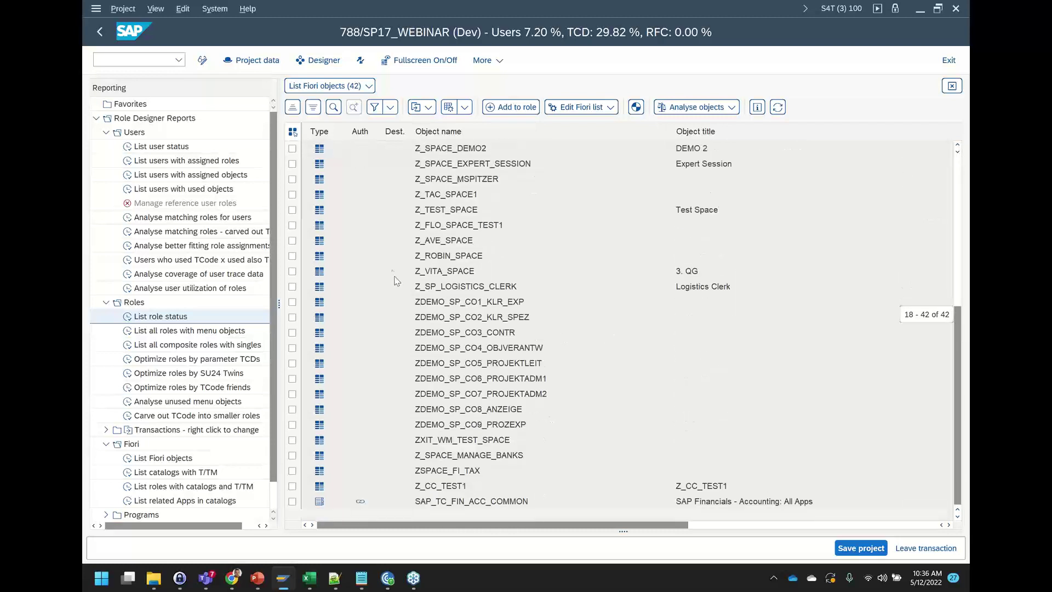
pyautogui.scroll(6, 463, 378)
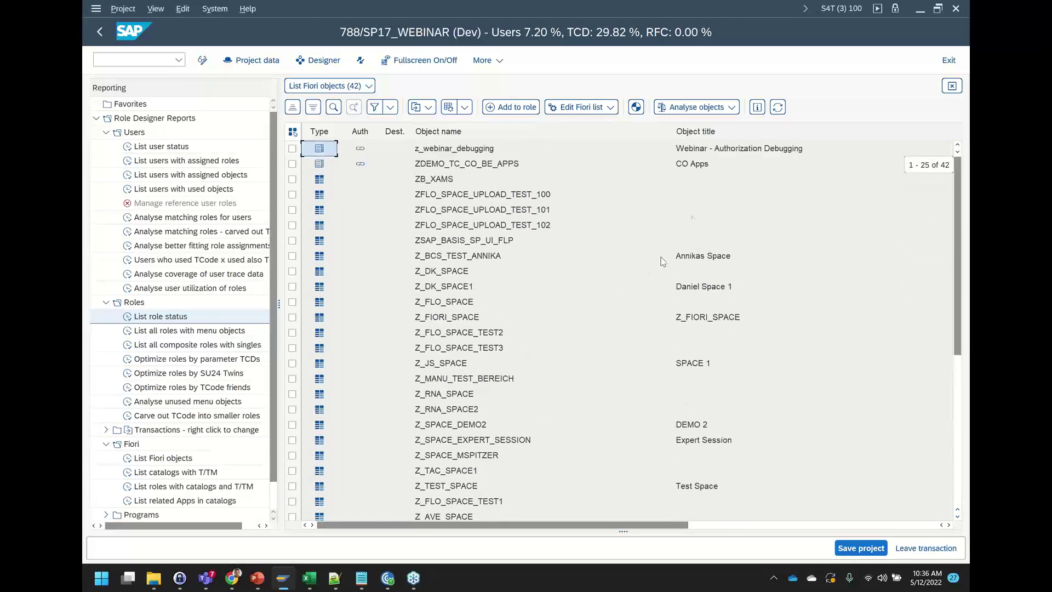
pyautogui.click(605, 108)
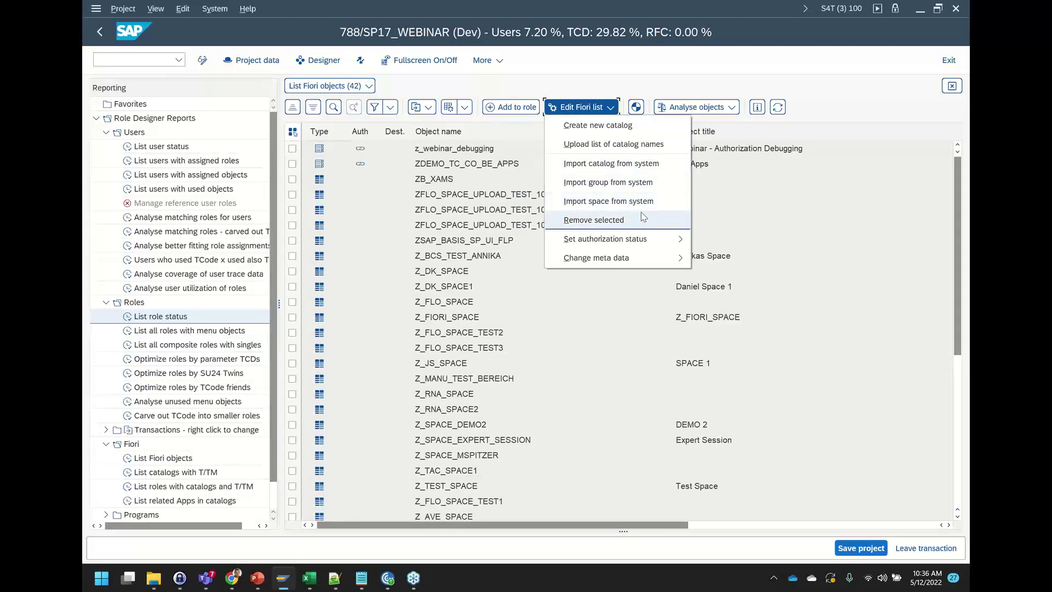
pyautogui.click(830, 106)
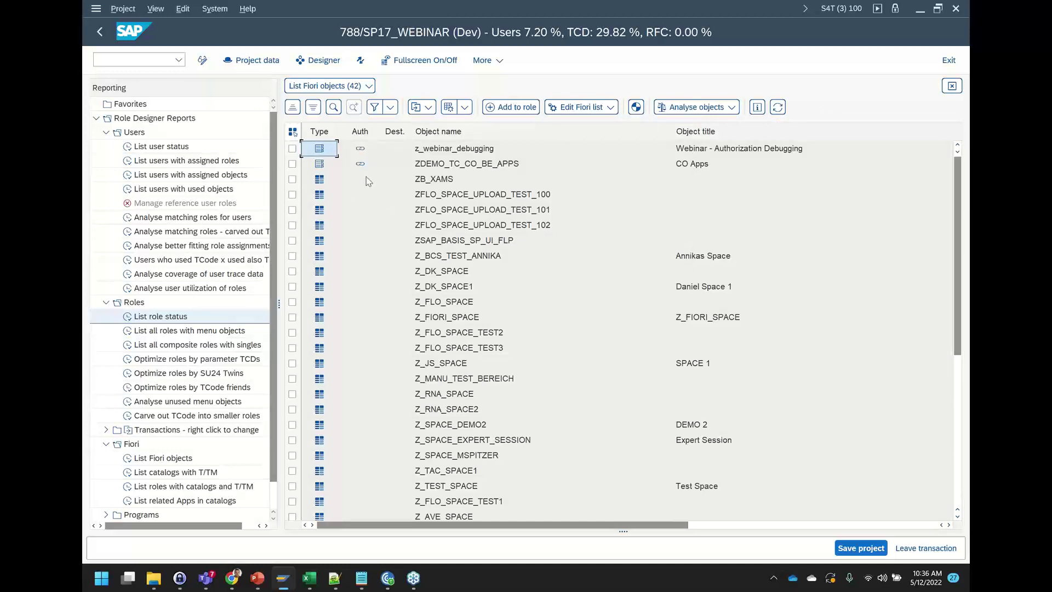
# Add the Fiori catalog z_webinar_debugging to the roles Z_BC_DEVELOPER_ACCESS and Z_BC_SECURITY_ACCESS
pyautogui.click(293, 149)
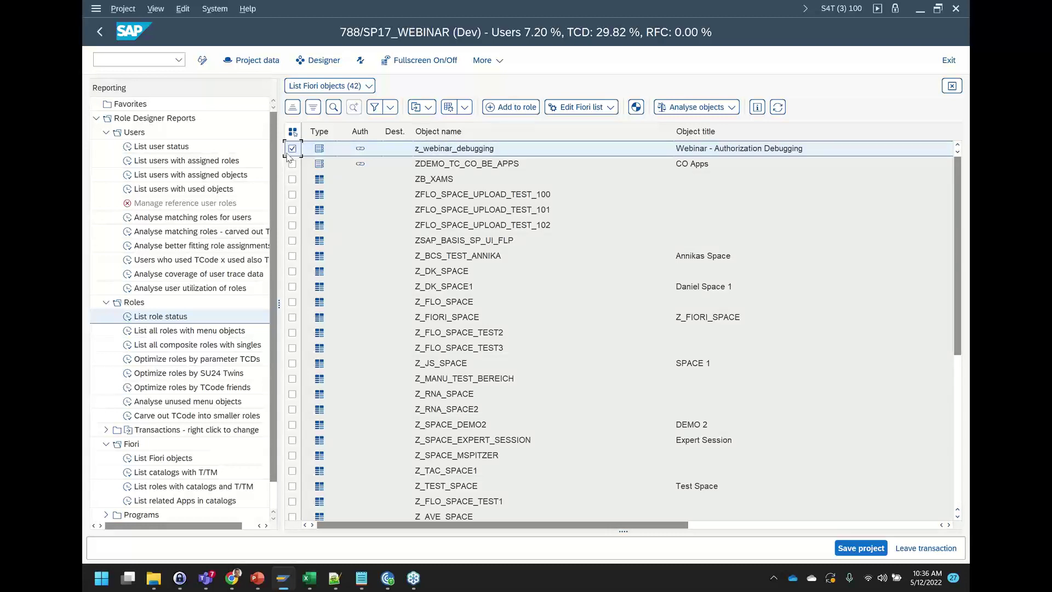
pyautogui.click(514, 111)
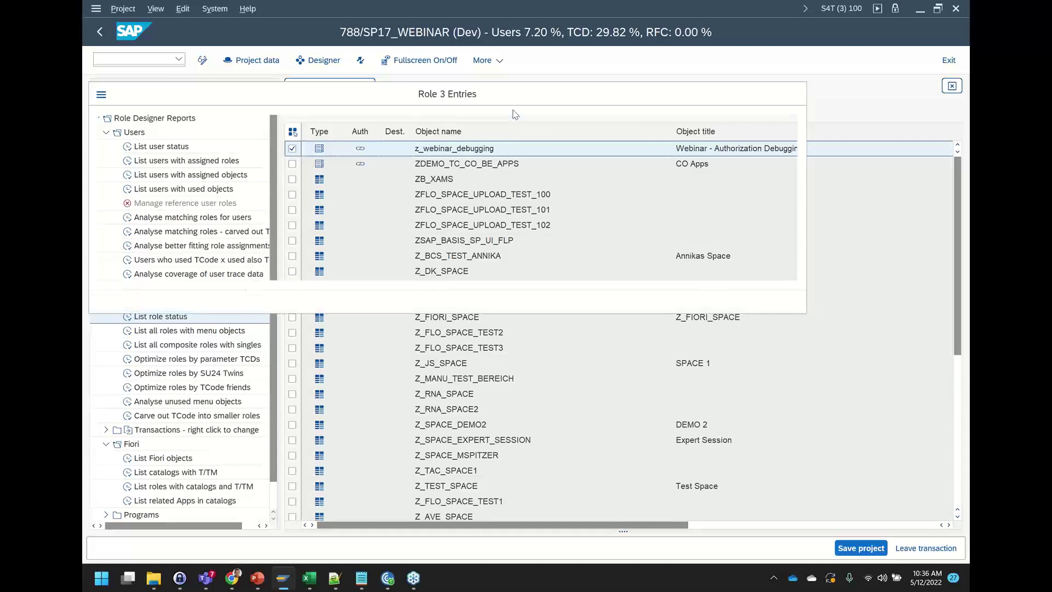
pyautogui.click(108, 187)
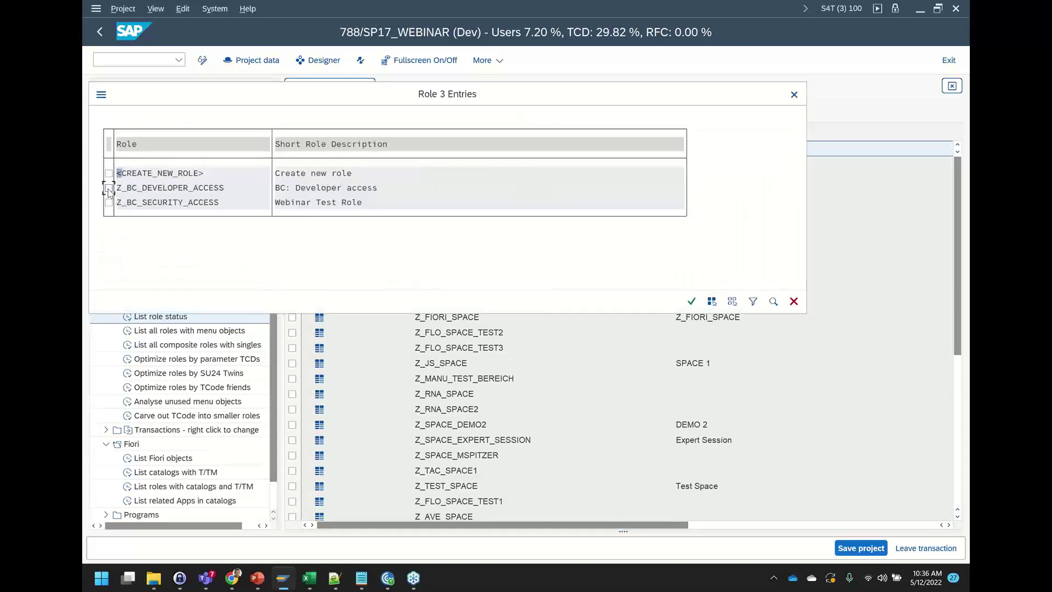
pyautogui.click(109, 203)
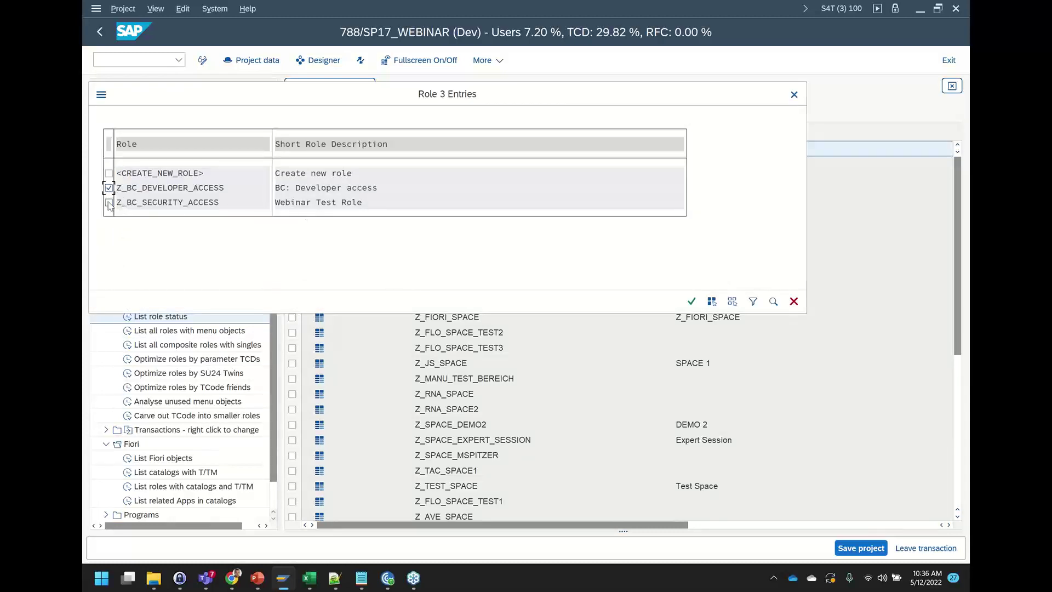
pyautogui.click(695, 301)
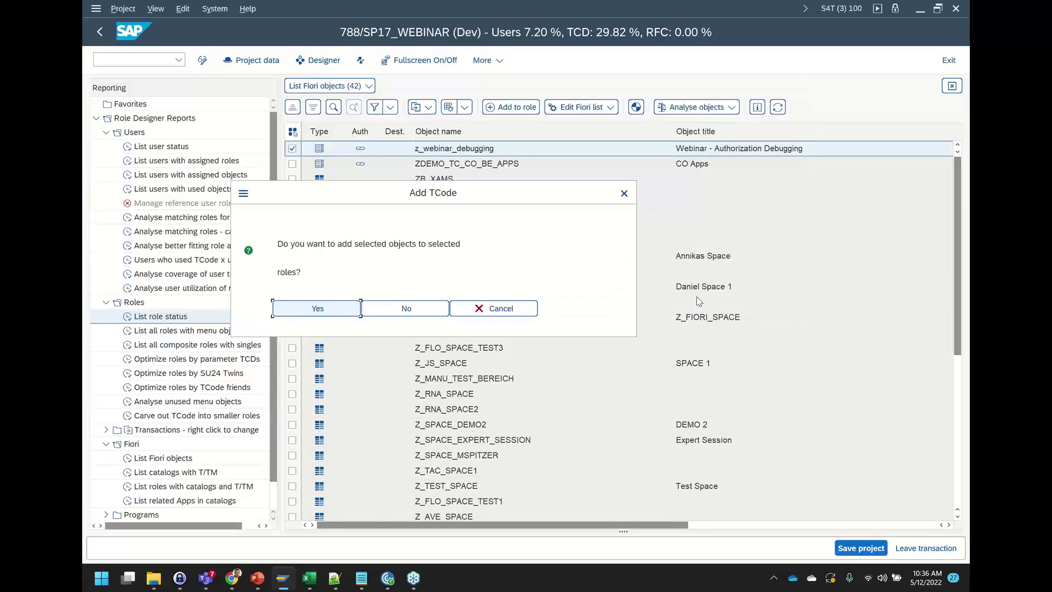
pyautogui.press('Return')
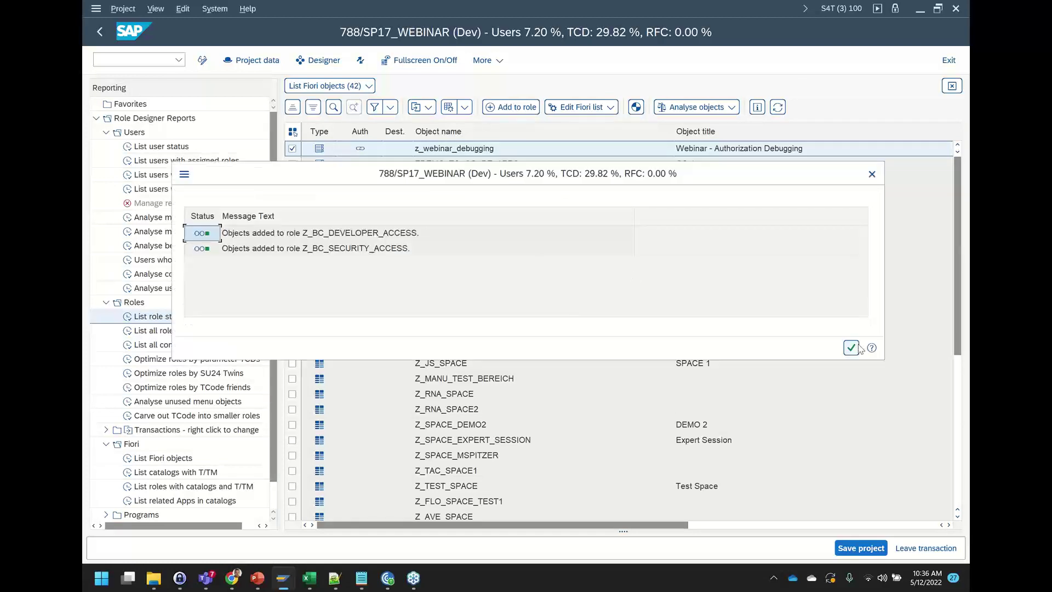
pyautogui.click(857, 347)
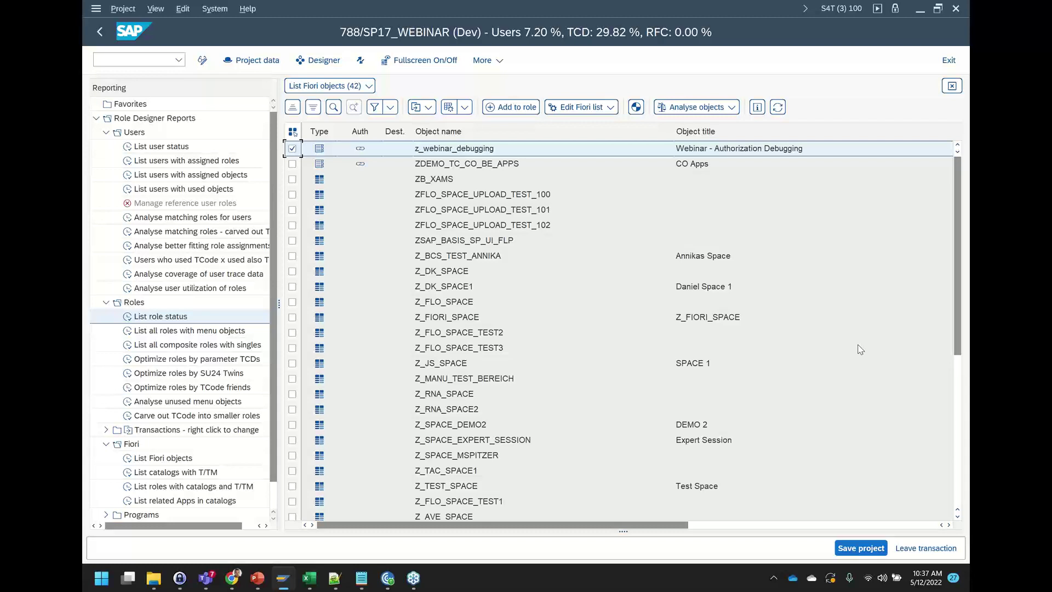
# Add the Fiori space ZFLO_SPACE_UPLOAD_TEST_100 to the roles Z_BC_DEVELOPER_ACCESS and Z_BC_SECURITY_ACCESS
pyautogui.click(292, 194)
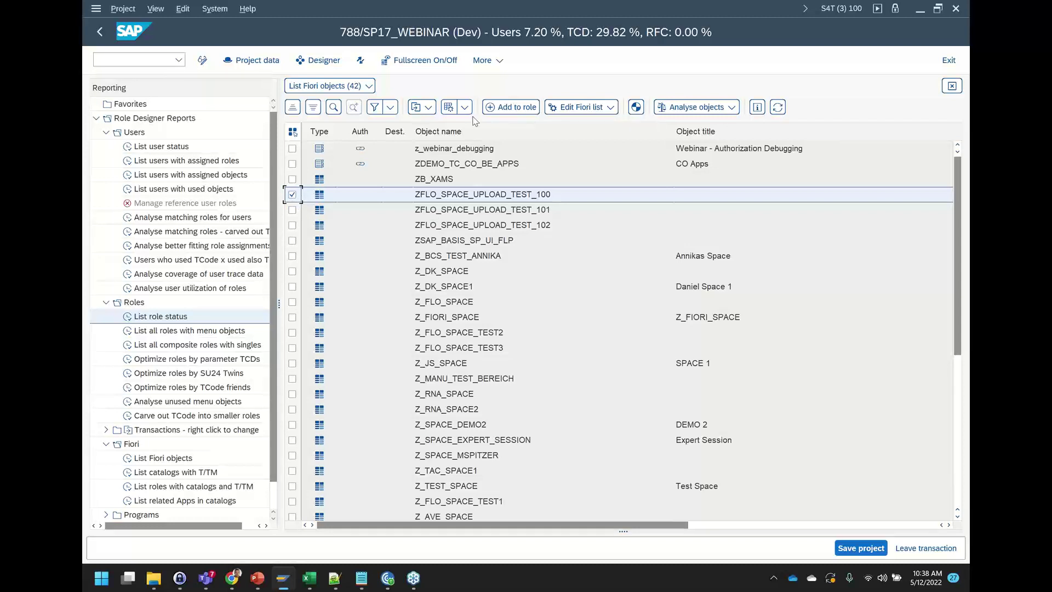
pyautogui.click(515, 108)
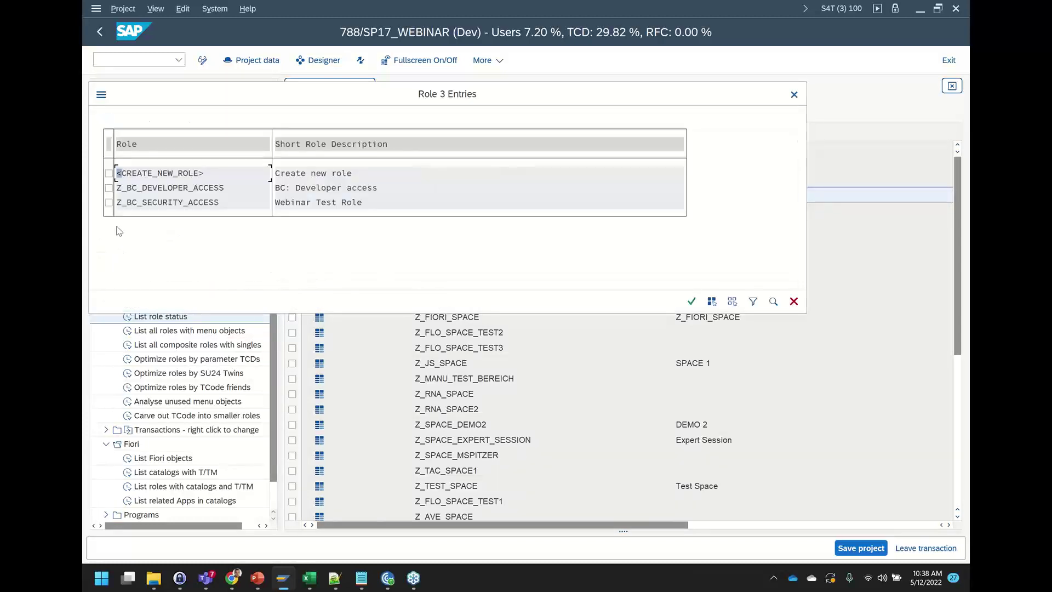
pyautogui.click(108, 188)
pyautogui.click(109, 203)
pyautogui.click(693, 301)
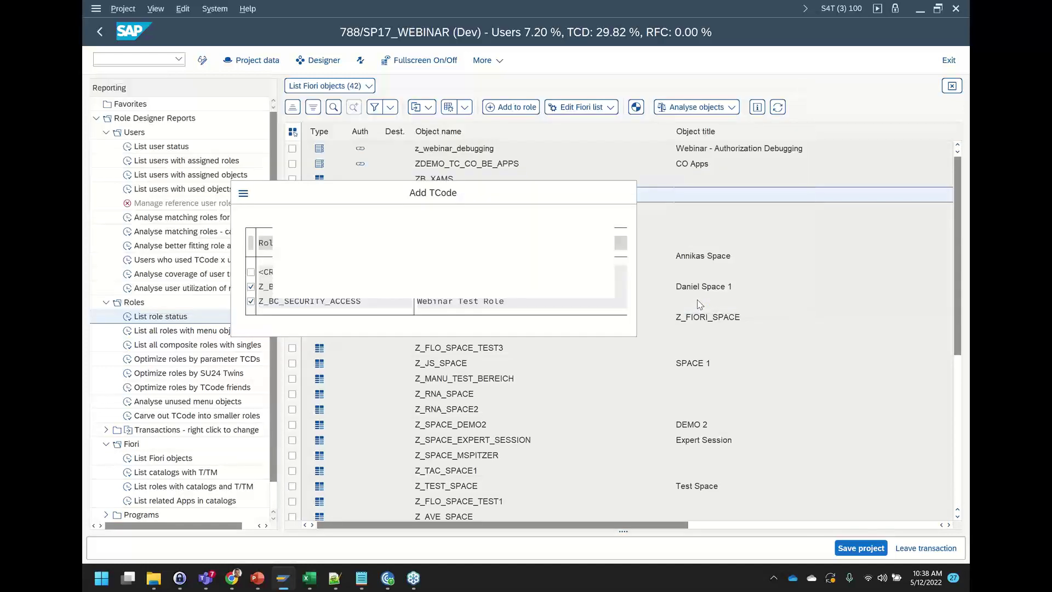
pyautogui.click(310, 310)
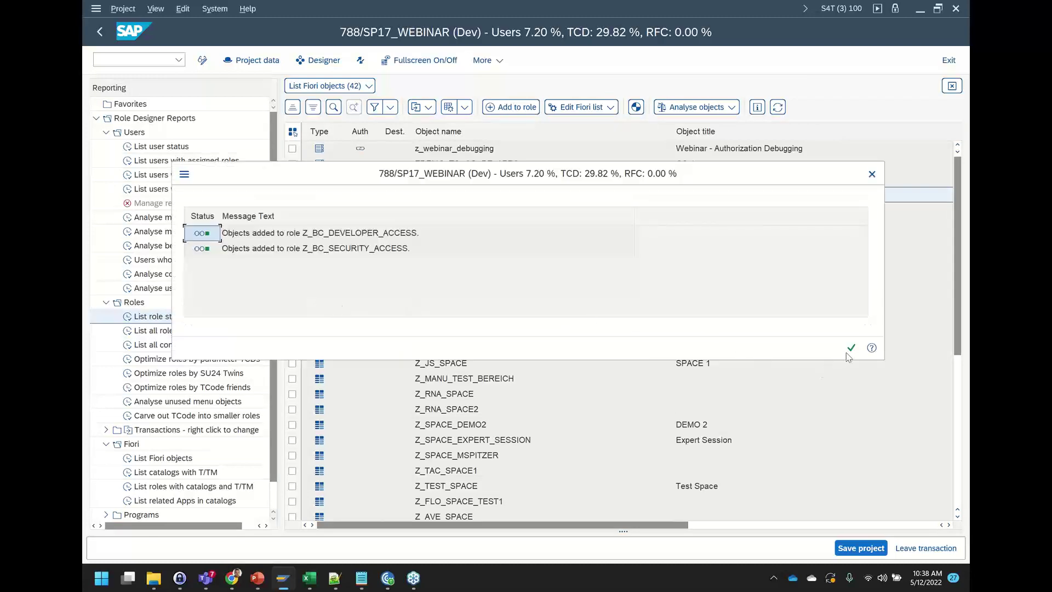
pyautogui.click(851, 348)
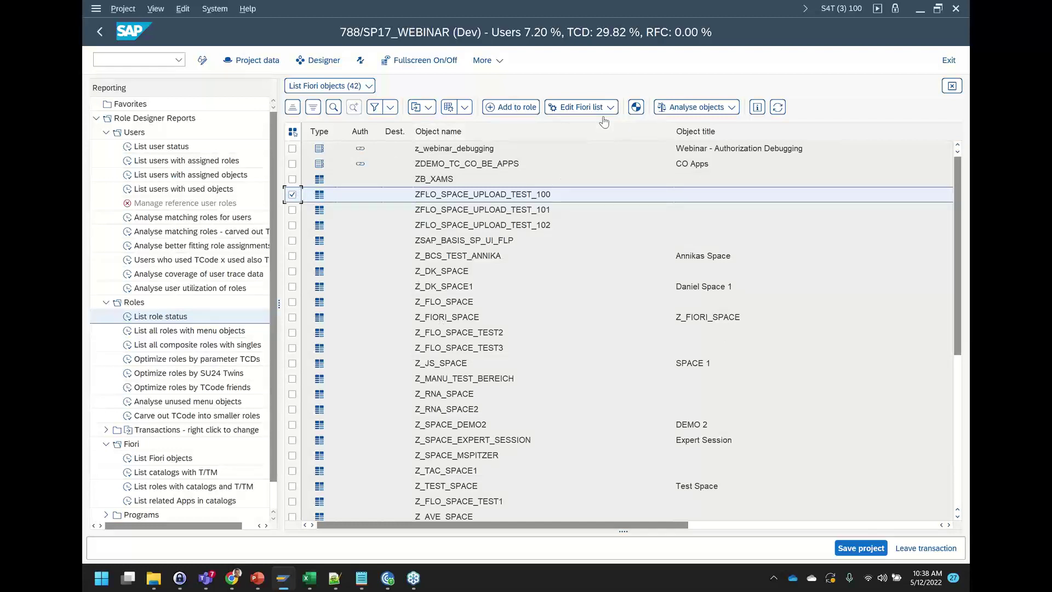
# Collapse the Roles report group, run the List catalogs with T/TM report and highlight its Fiori App ID column
pyautogui.click(107, 302)
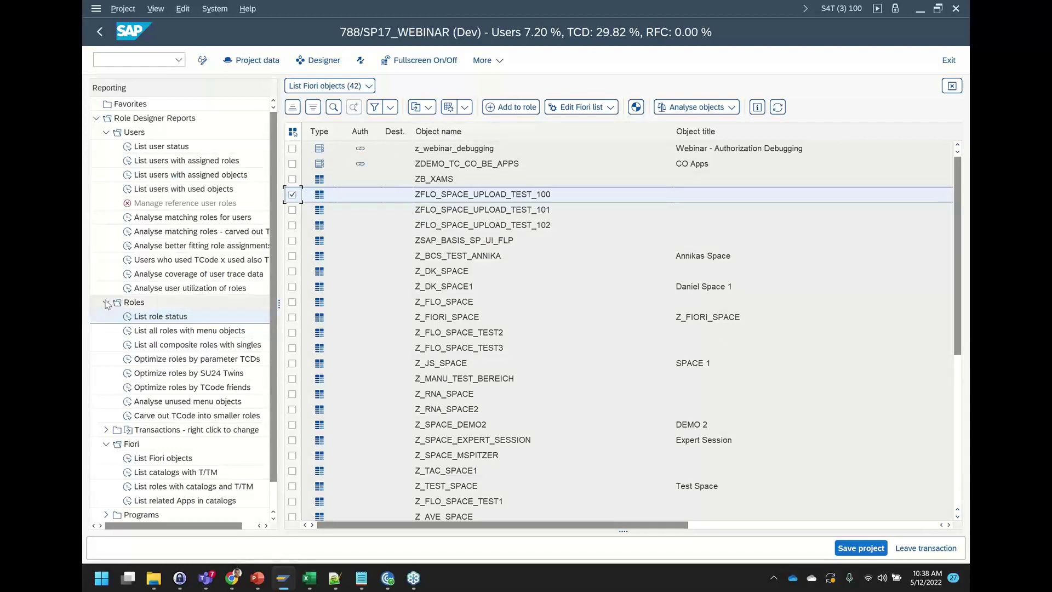
pyautogui.click(189, 360)
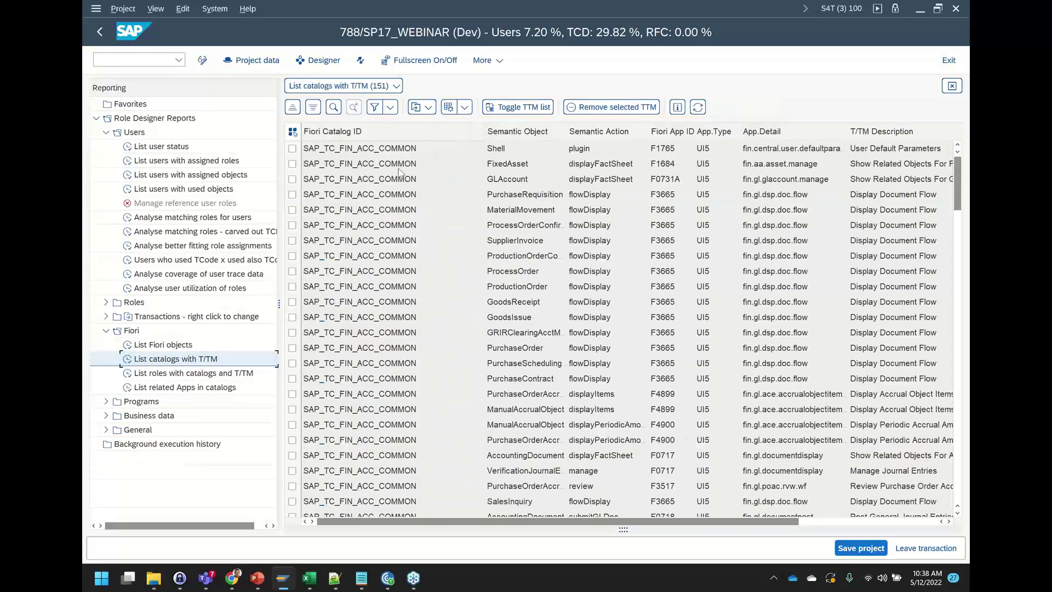
pyautogui.click(393, 153)
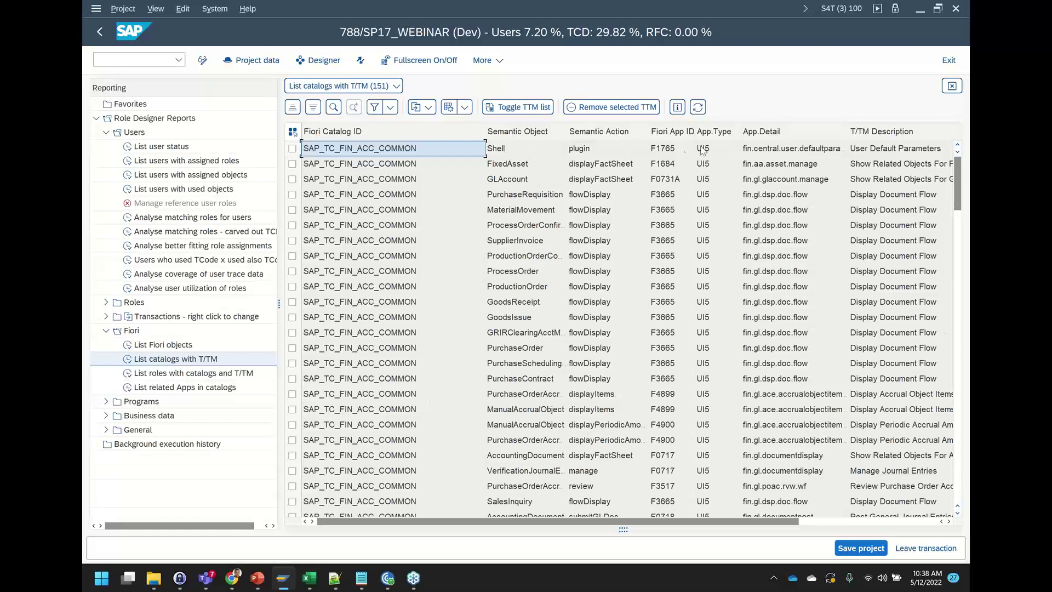
pyautogui.click(671, 134)
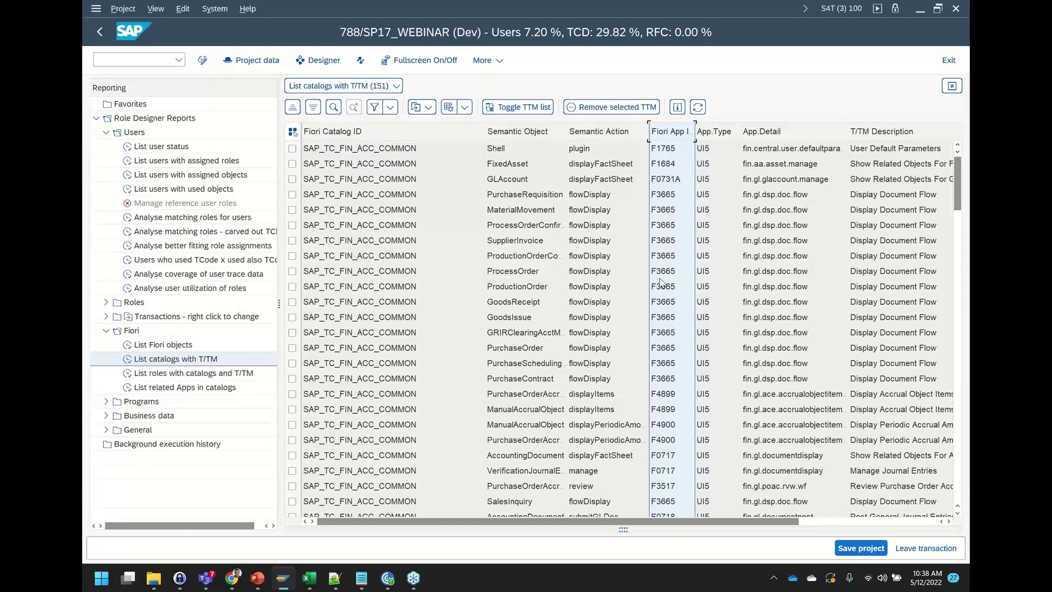
# Examine the catalog entries down to the end of the list and mark the CATA and CJ20N entries of ZDEMO_TC_CO_BE_APPS
pyautogui.click(858, 522)
pyautogui.moveTo(858, 522); pyautogui.dragTo(721, 522)
pyautogui.scroll(-3, 497, 252)
pyautogui.scroll(-12, 497, 252)
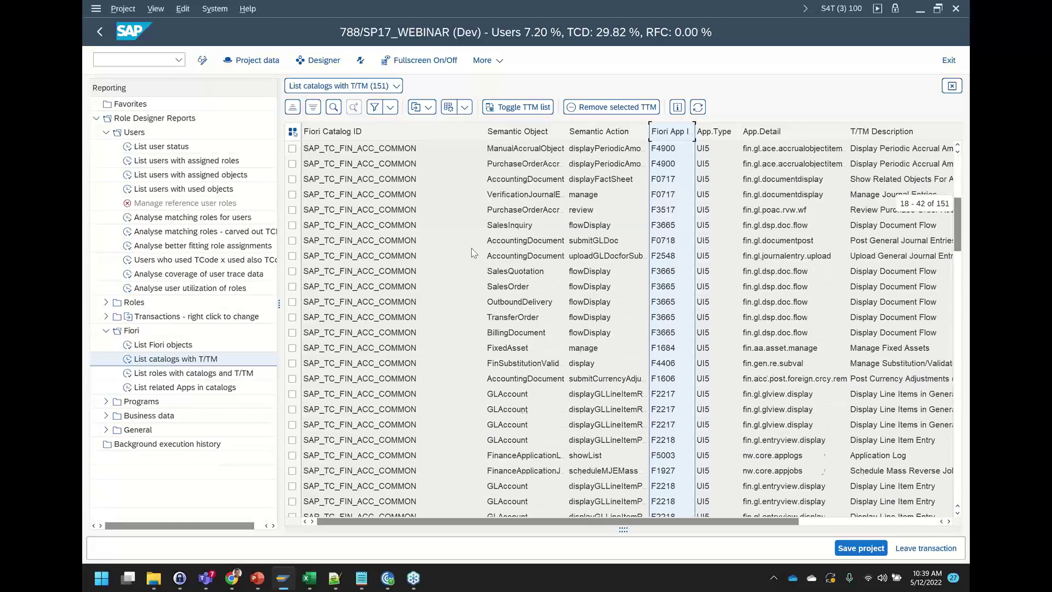
pyautogui.scroll(-10, 647, 314)
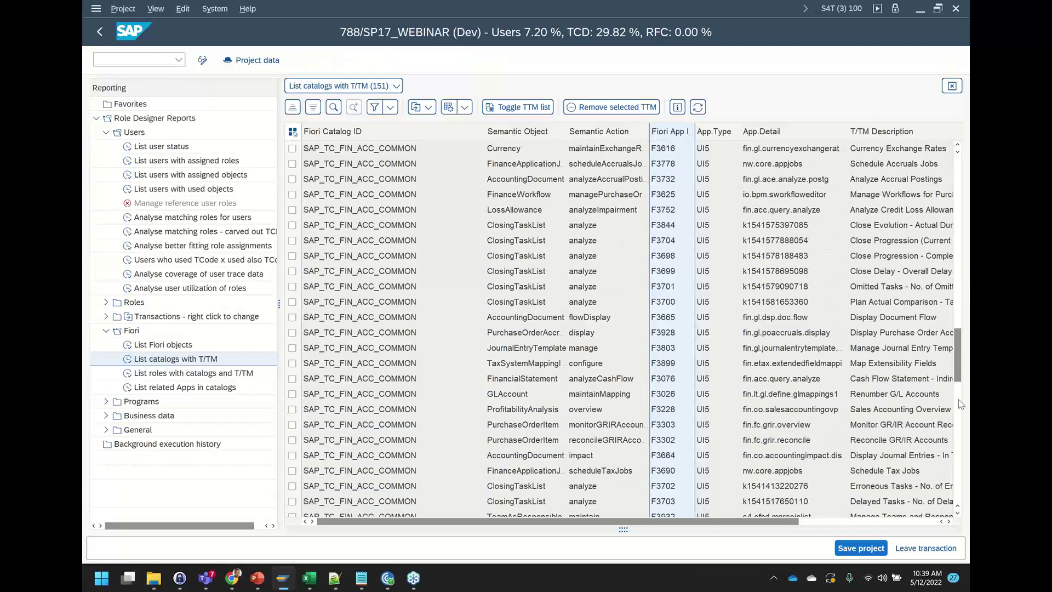
pyautogui.click(961, 407)
pyautogui.scroll(-8, 961, 406)
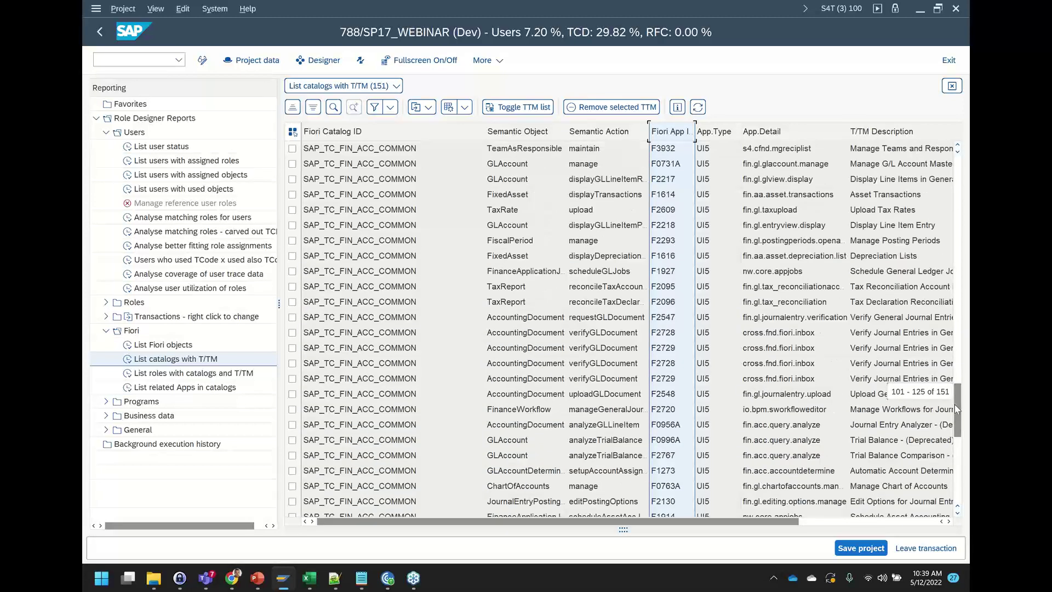
pyautogui.scroll(-8, 960, 492)
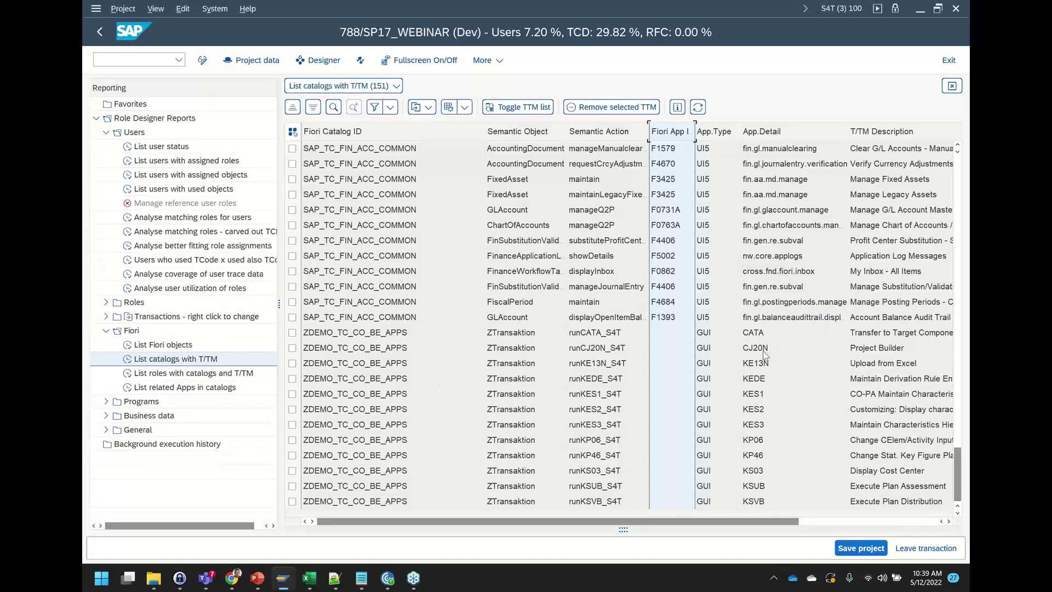
pyautogui.click(292, 333)
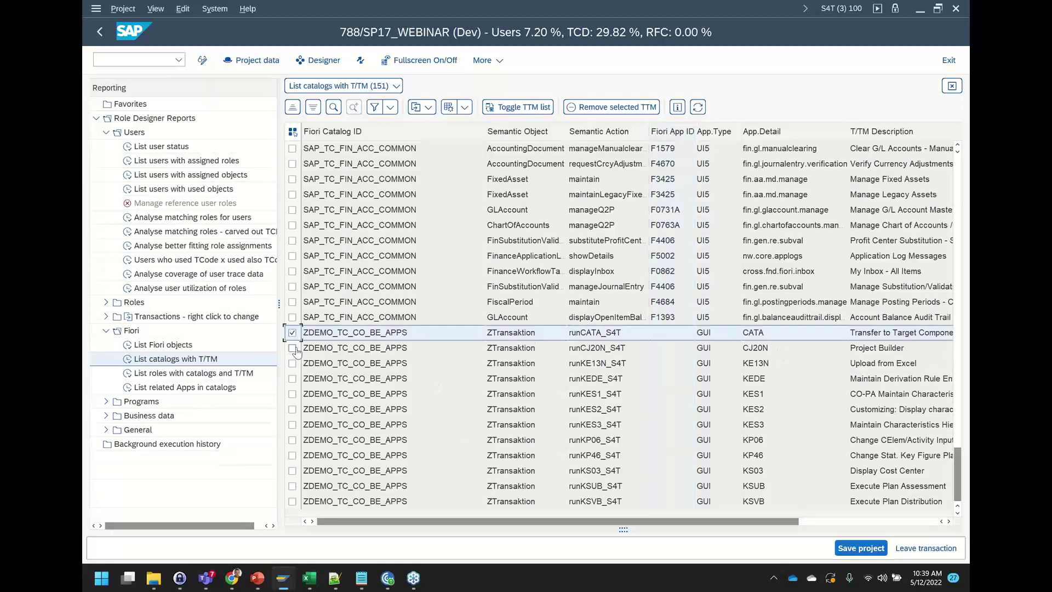
pyautogui.click(293, 348)
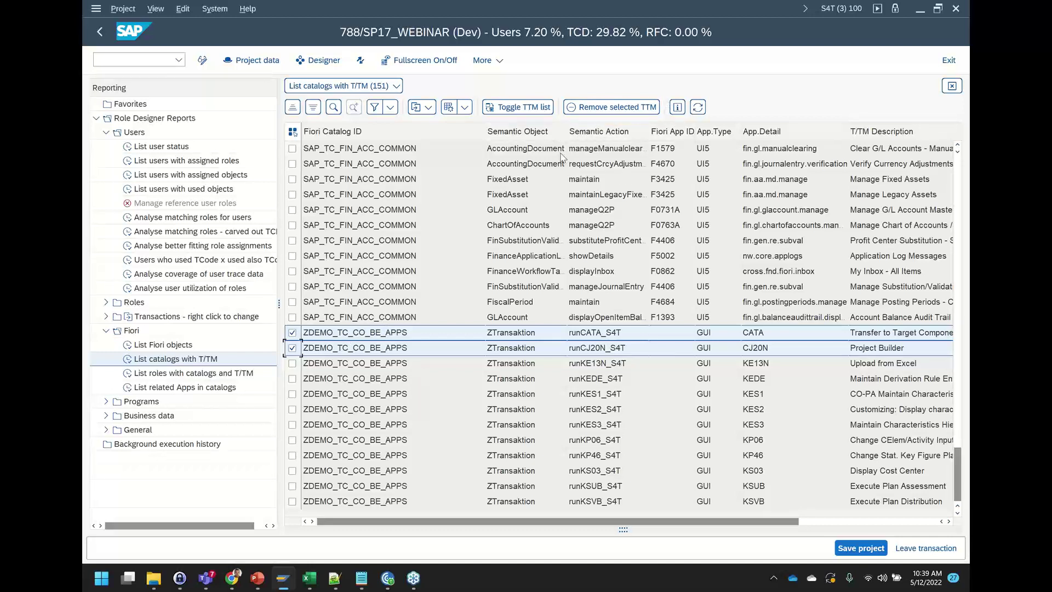
# Run the List roles with catalogs and T/TM report, repeating it to refresh the results
pyautogui.click(176, 375)
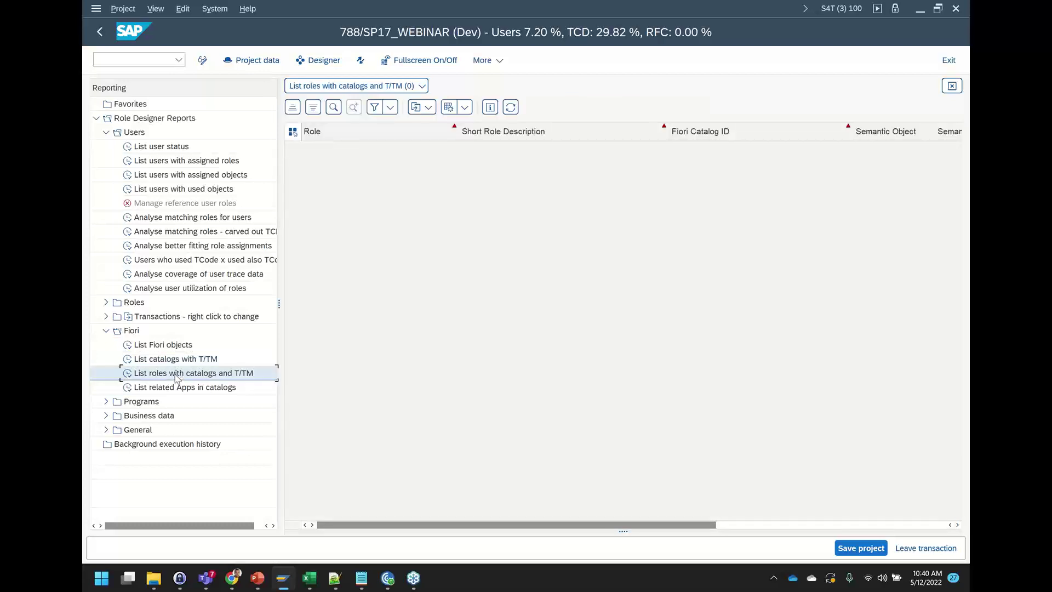
pyautogui.doubleClick(181, 369)
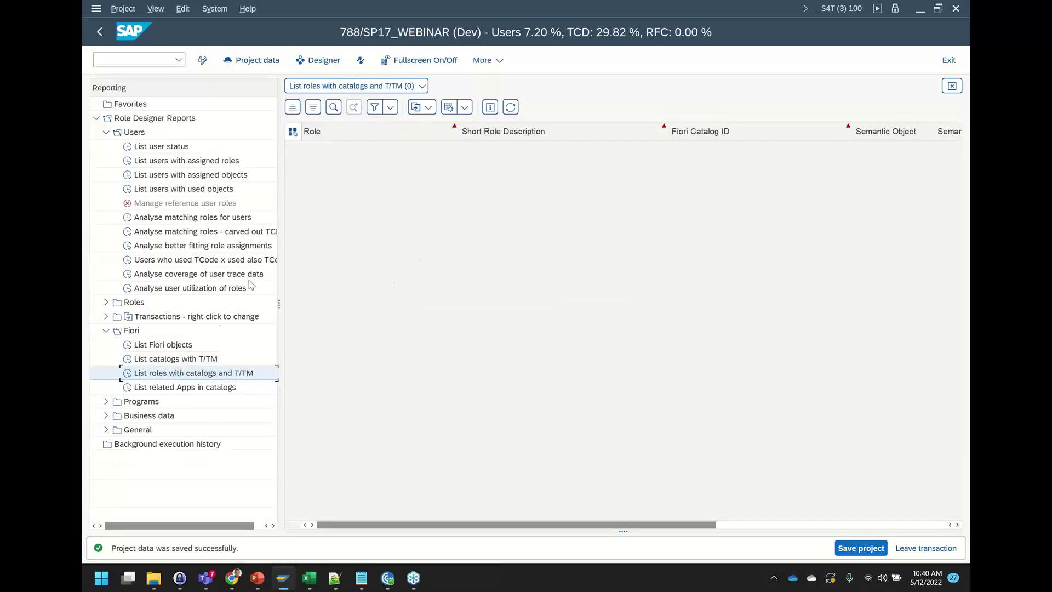
pyautogui.click(200, 374)
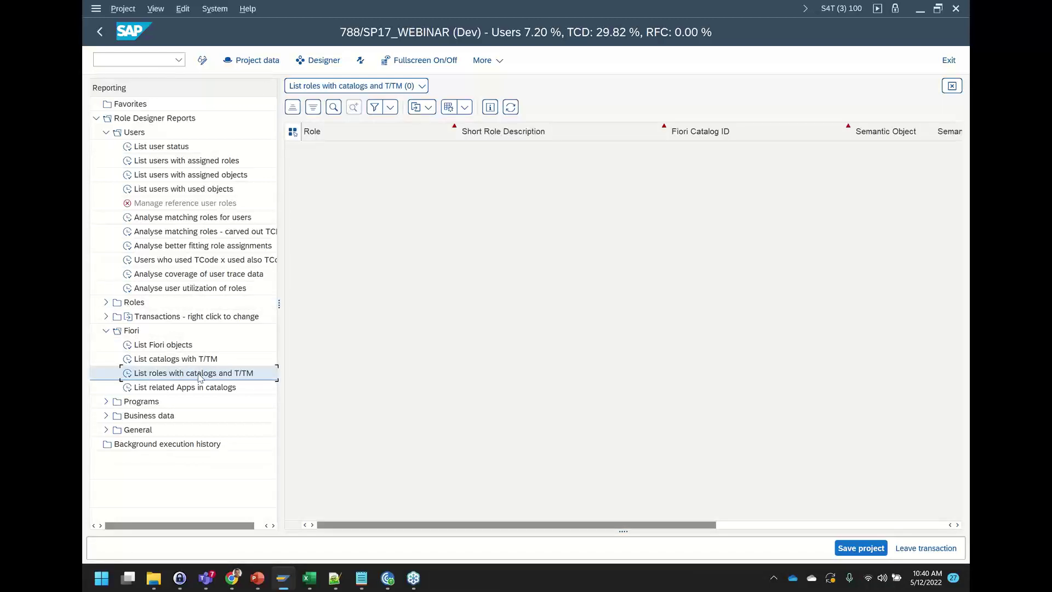
# Add the Fiori catalog SAP_TC_FIN_ACC_COMMON to the roles Z_BC_DEVELOPER_ACCESS and Z_BC_SECURITY_ACCESS and save the project
pyautogui.click(172, 346)
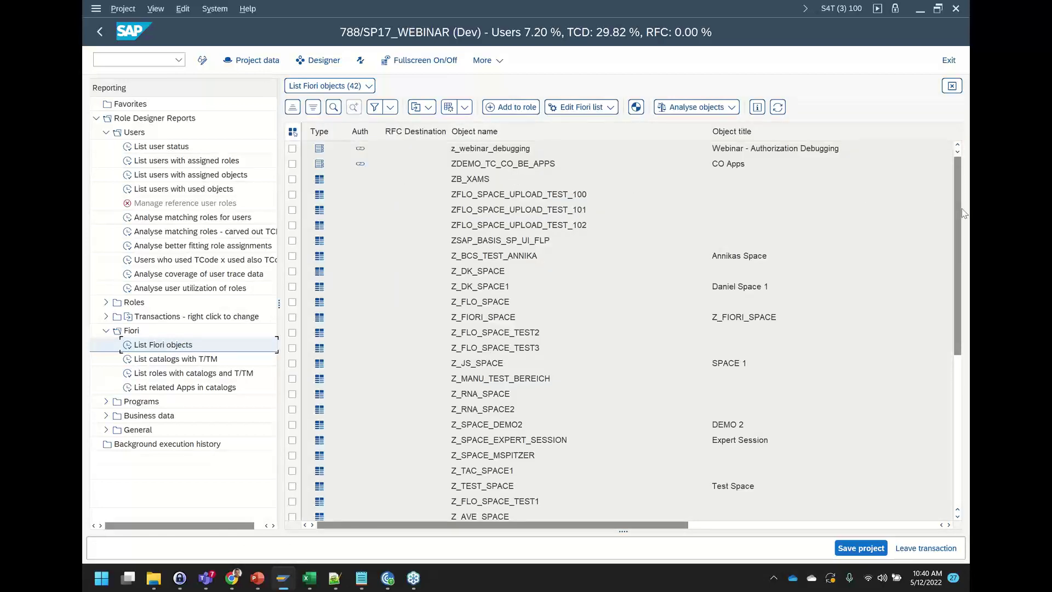
pyautogui.moveTo(958, 215); pyautogui.dragTo(958, 364)
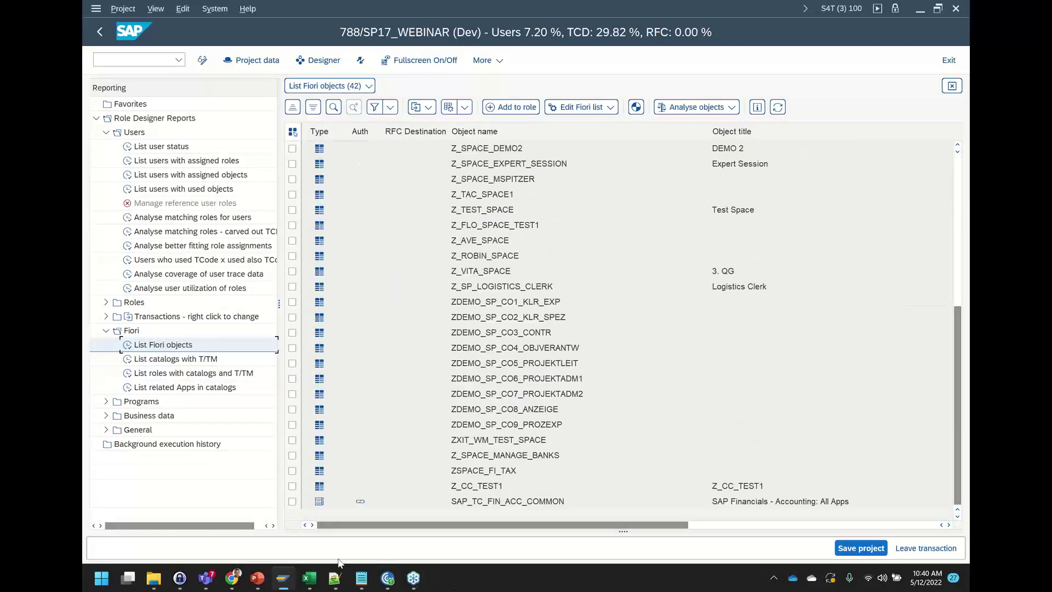
pyautogui.click(292, 501)
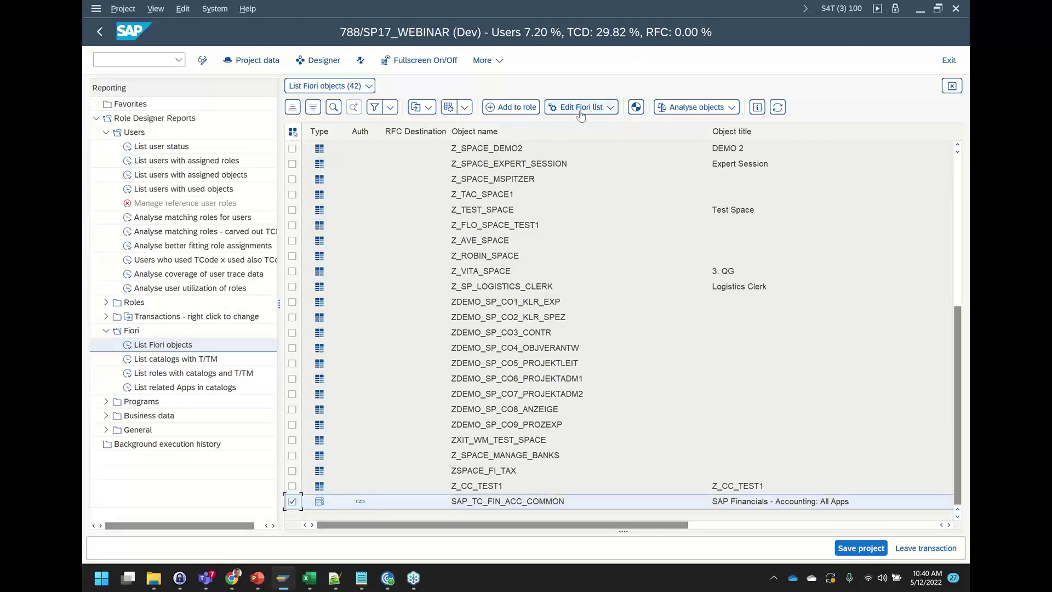
pyautogui.click(512, 107)
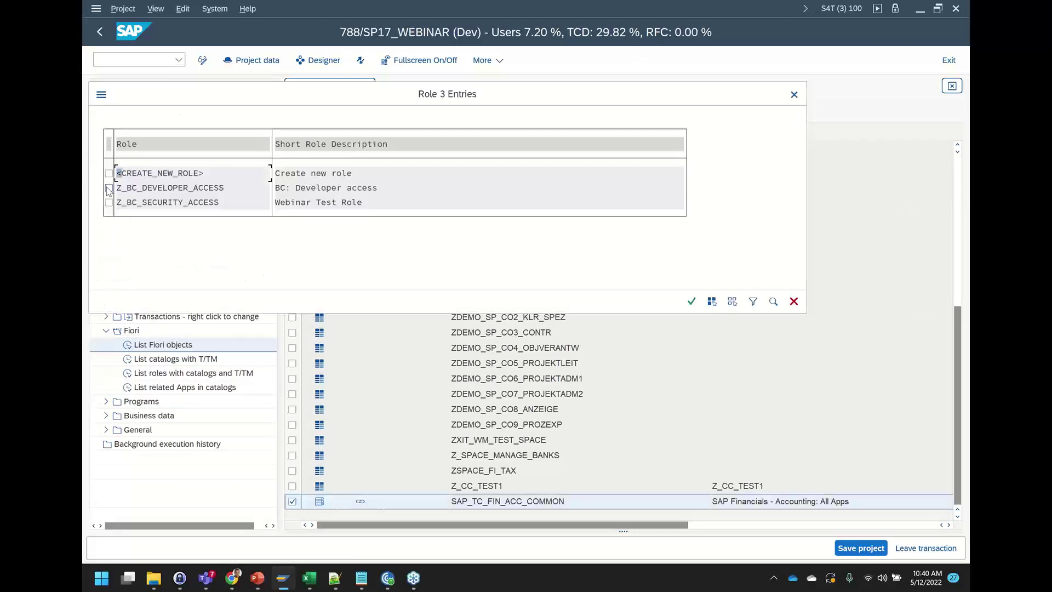
pyautogui.click(109, 188)
pyautogui.click(108, 202)
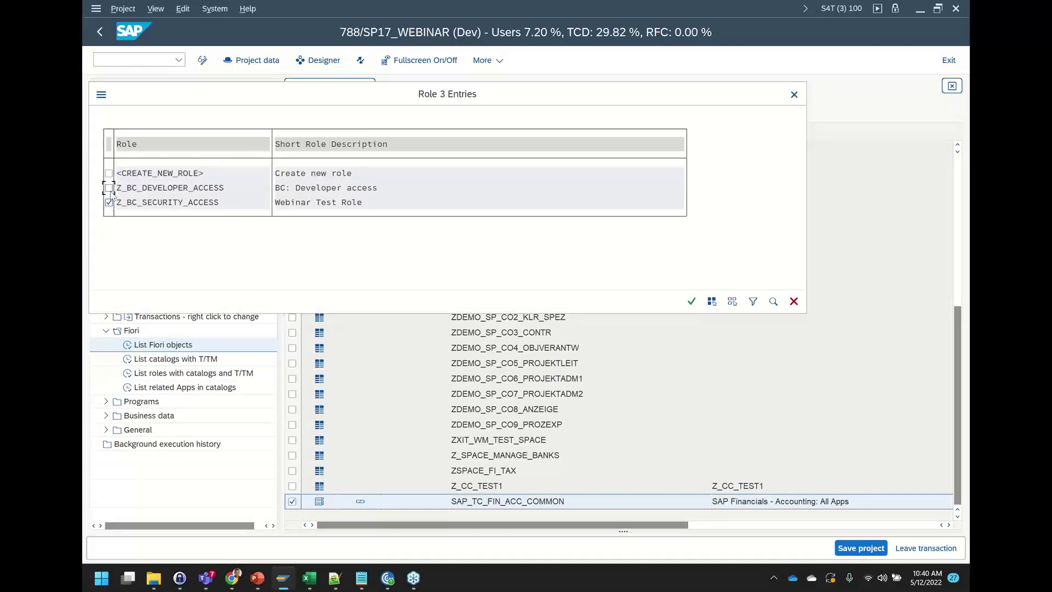
pyautogui.click(692, 302)
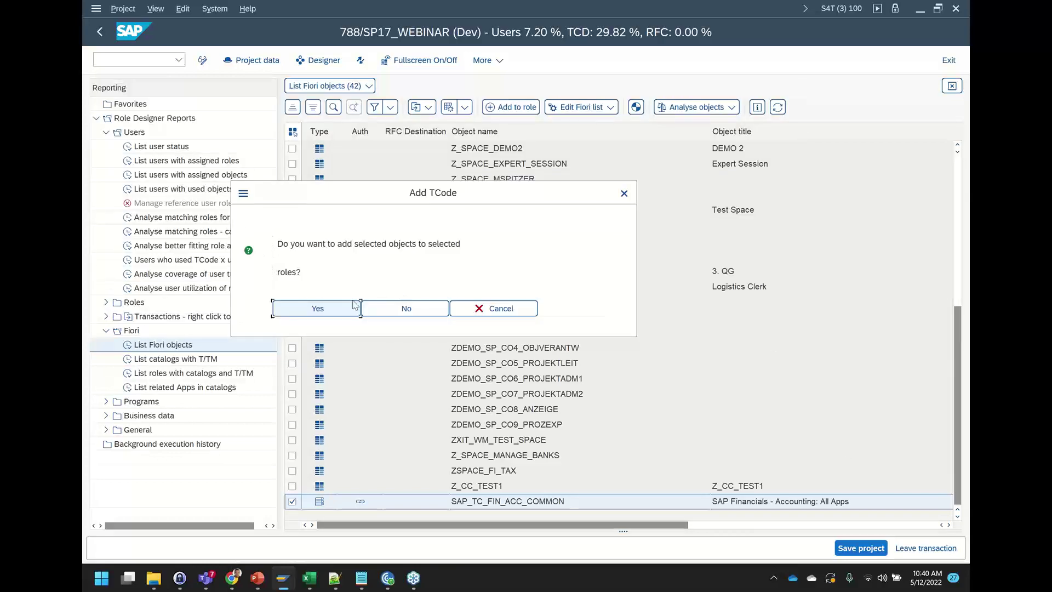
pyautogui.click(355, 305)
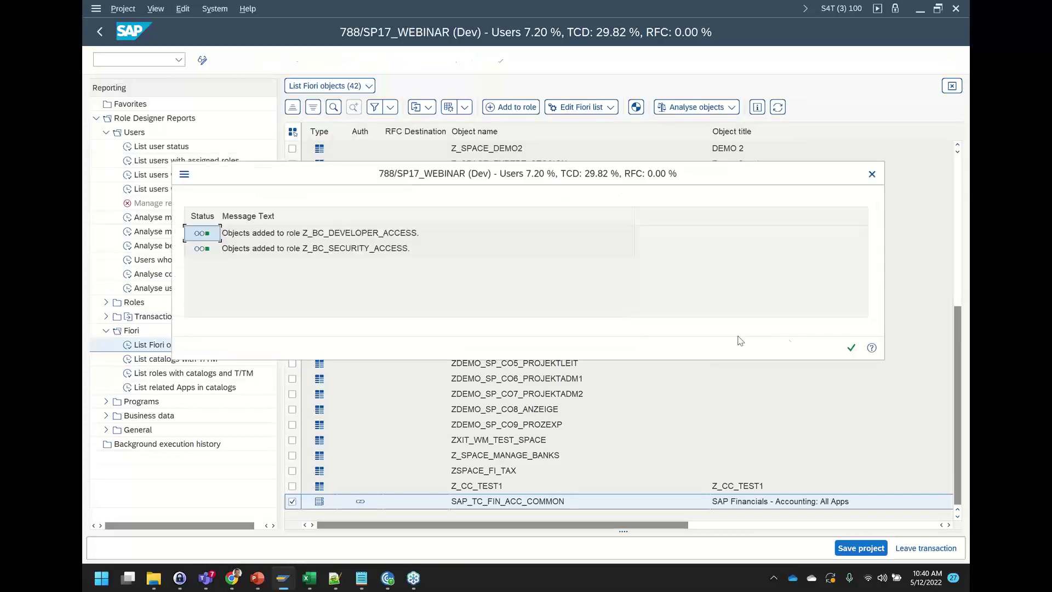
pyautogui.click(851, 348)
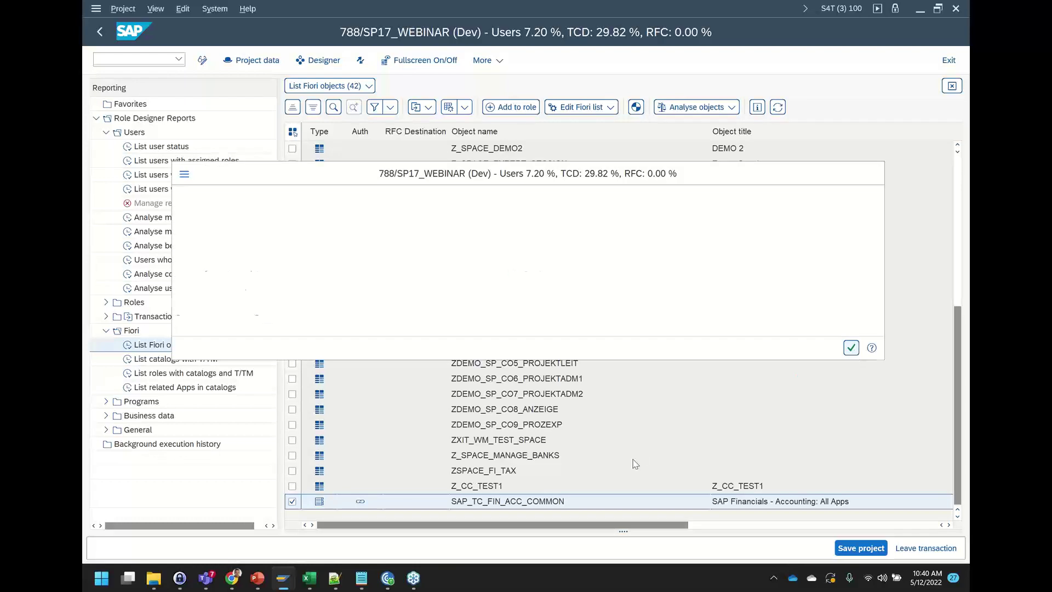
pyautogui.click(856, 549)
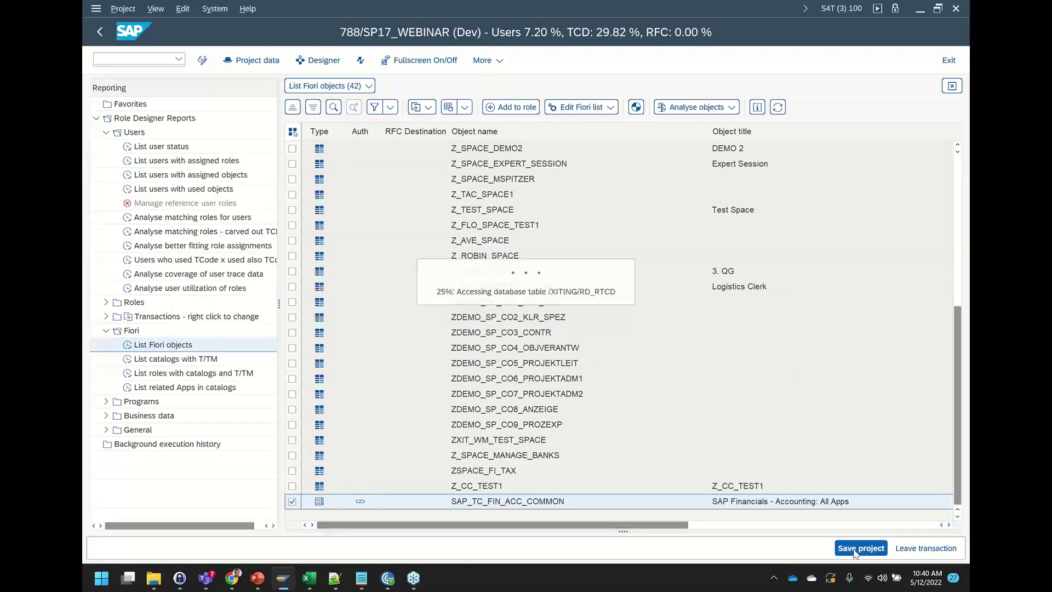
# Run the List roles with catalogs and T/TM report and narrow its Role and Short Role Description columns
pyautogui.click(163, 375)
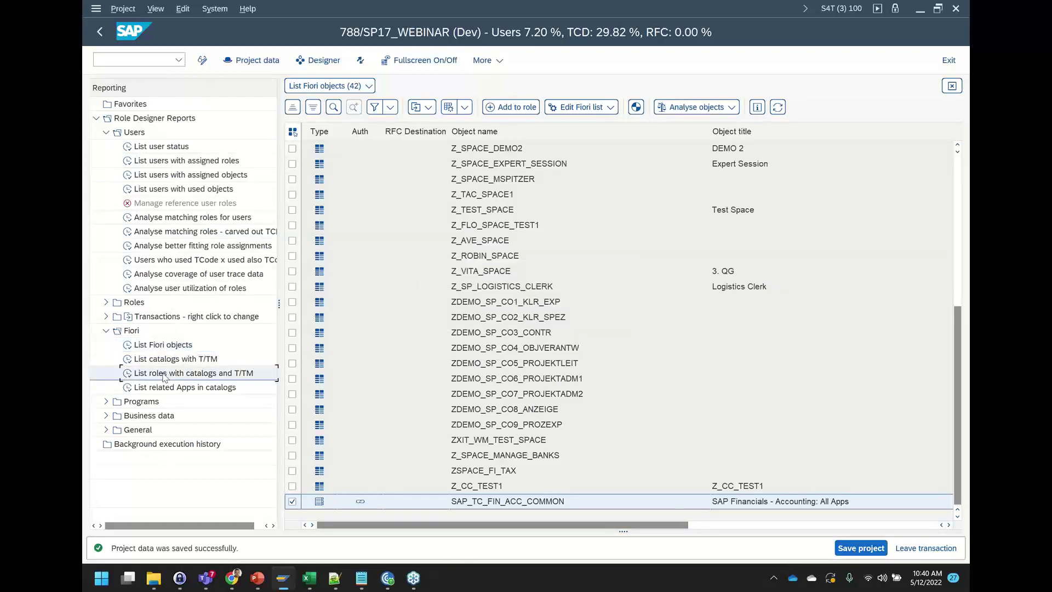
pyautogui.doubleClick(158, 377)
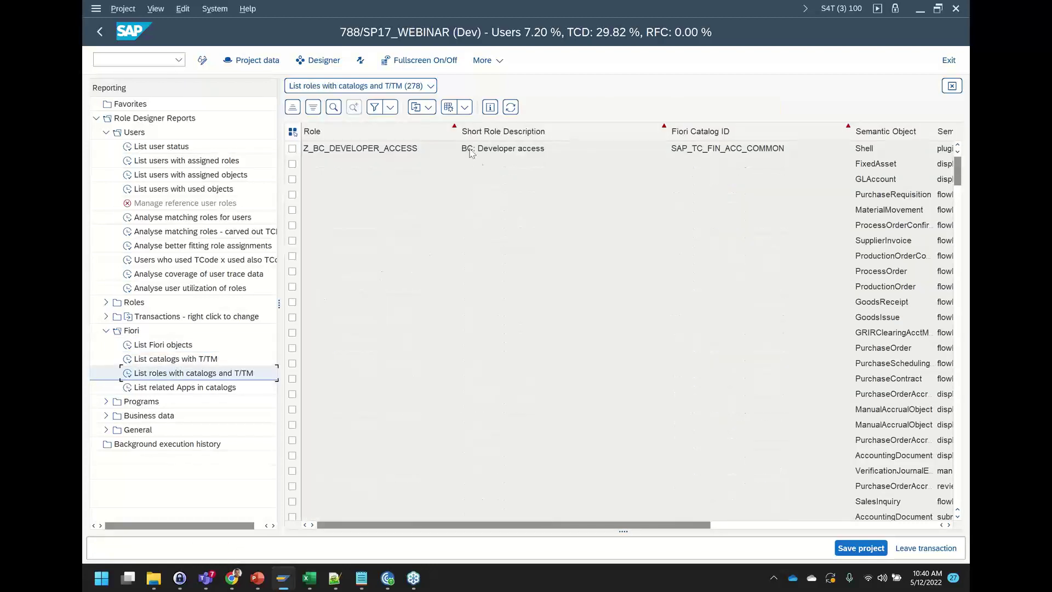
pyautogui.moveTo(461, 144); pyautogui.dragTo(428, 145)
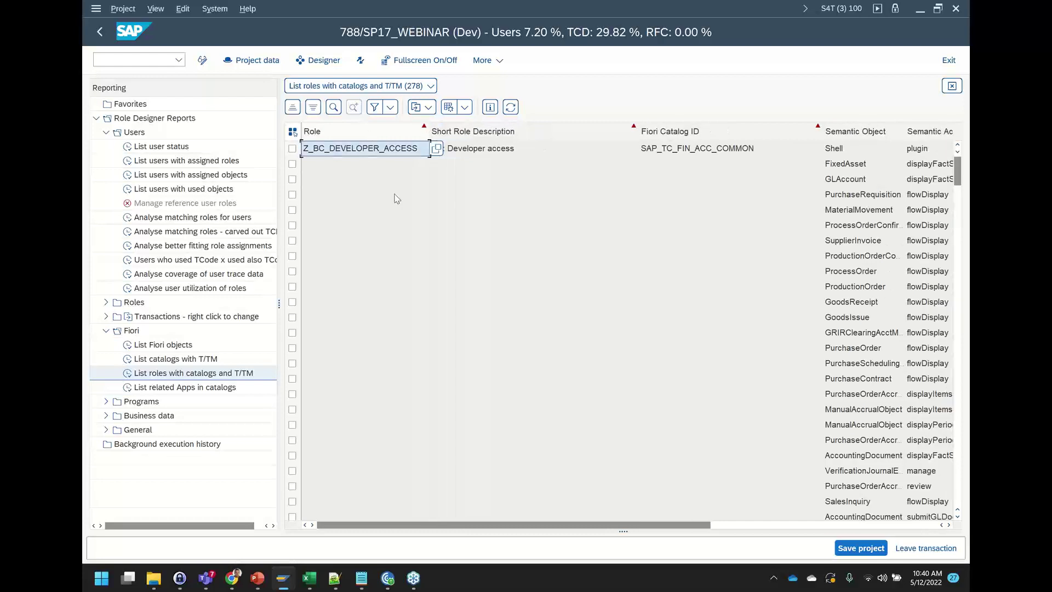
pyautogui.moveTo(635, 131); pyautogui.dragTo(535, 131)
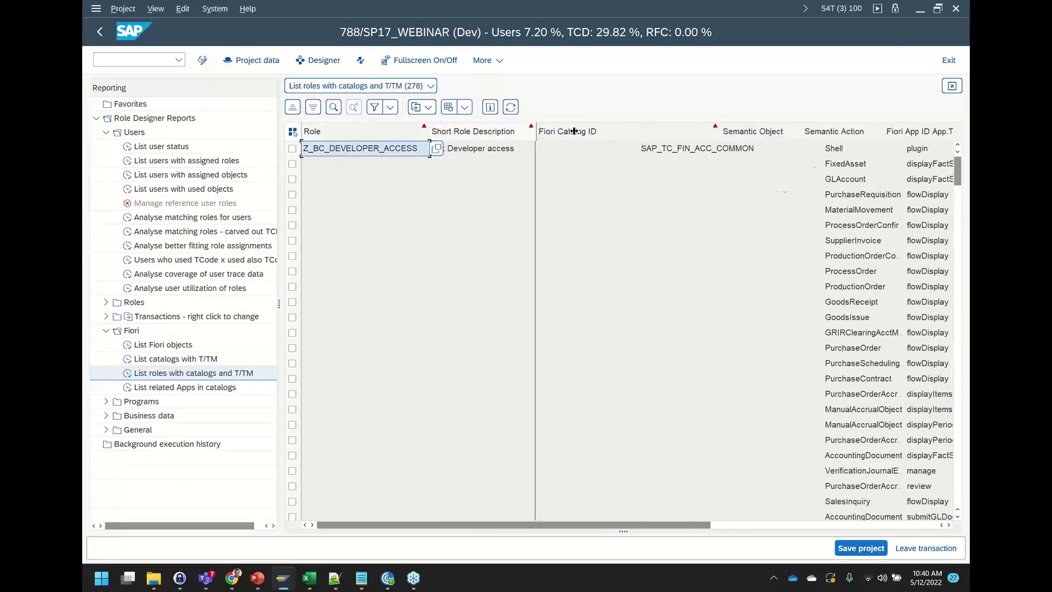
pyautogui.click(581, 148)
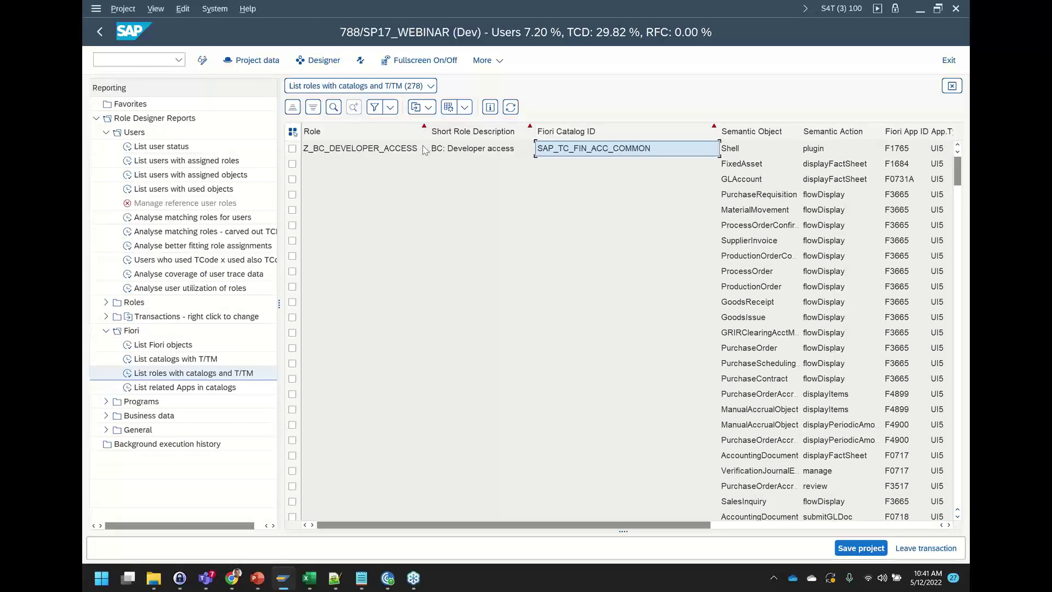
# Run the List related Apps in catalogs report, followed by the List role status report of the Roles group
pyautogui.doubleClick(204, 390)
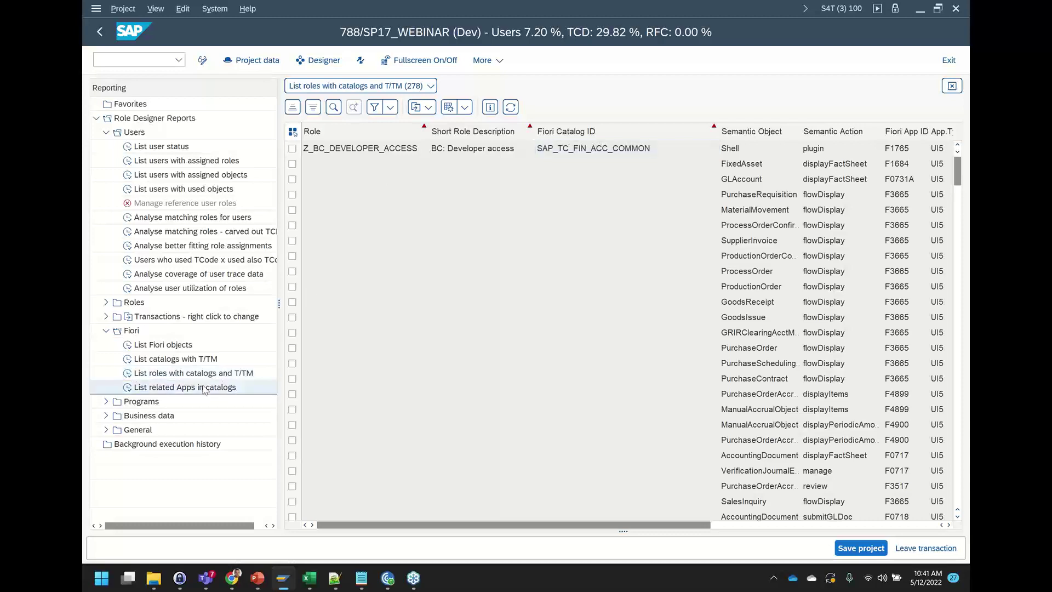
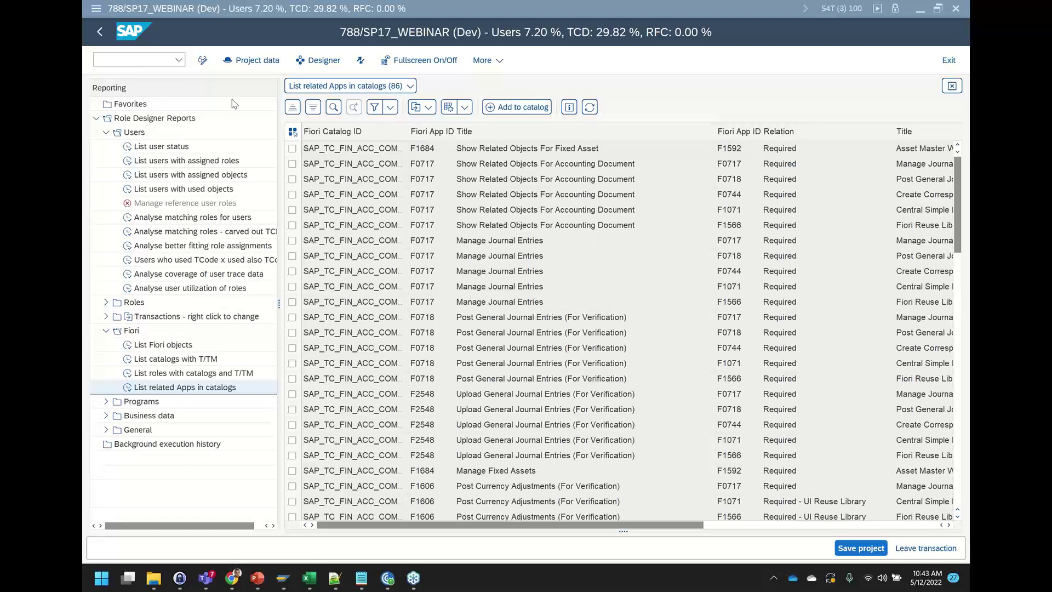
pyautogui.doubleClick(137, 307)
pyautogui.click(137, 317)
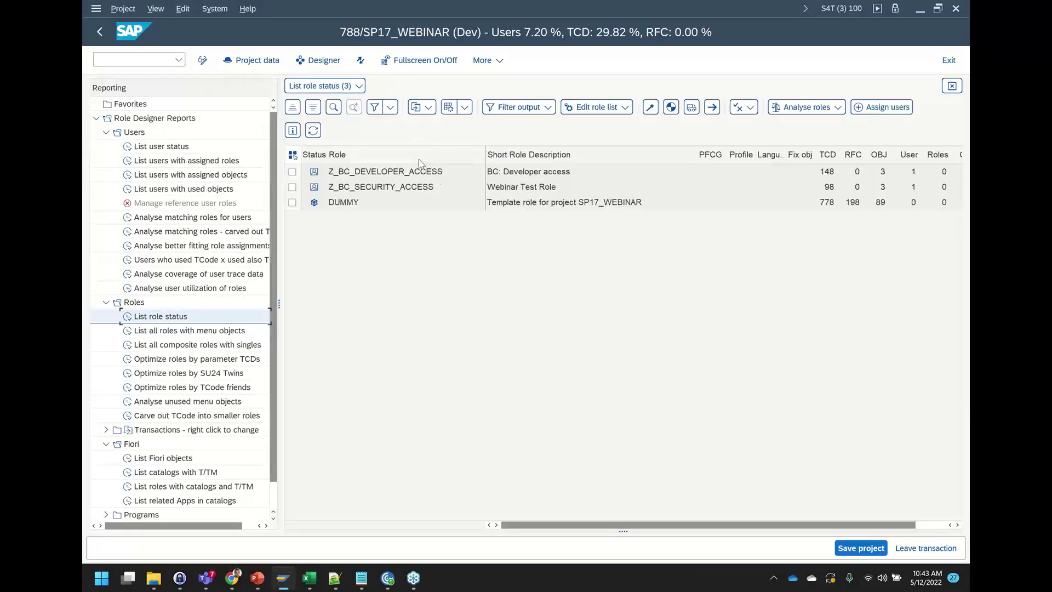
pyautogui.click(710, 154)
# Generate Z_BC_DEVELOPER_ACCESS and Z_BC_SECURITY_ACCESS in PFCG, replacing the PFCG texts with Role Designer texts, and refresh the role status list
pyautogui.click(292, 171)
pyautogui.click(795, 108)
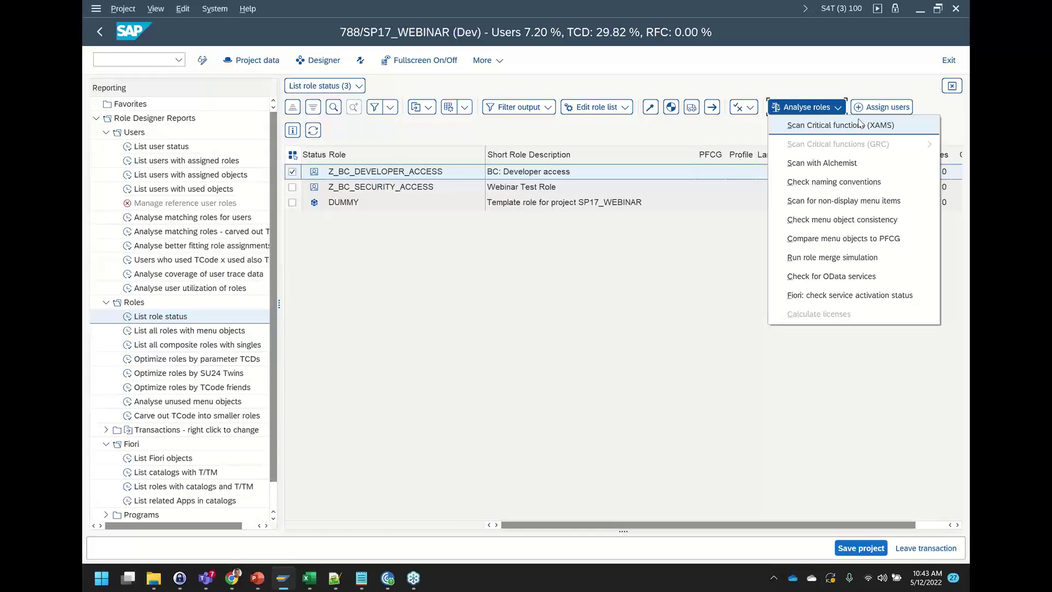
pyautogui.click(588, 268)
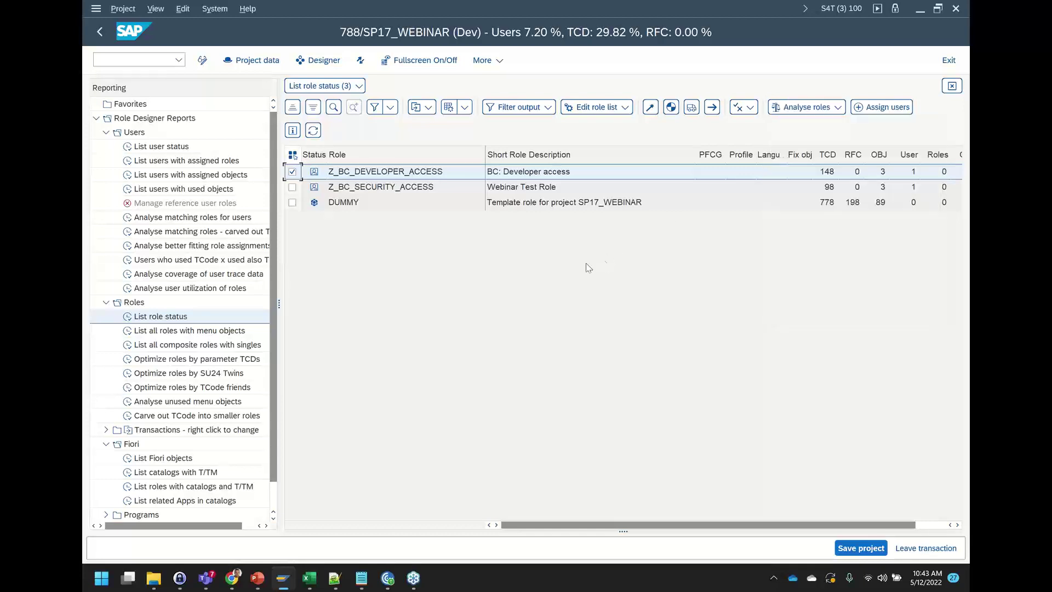
pyautogui.click(292, 187)
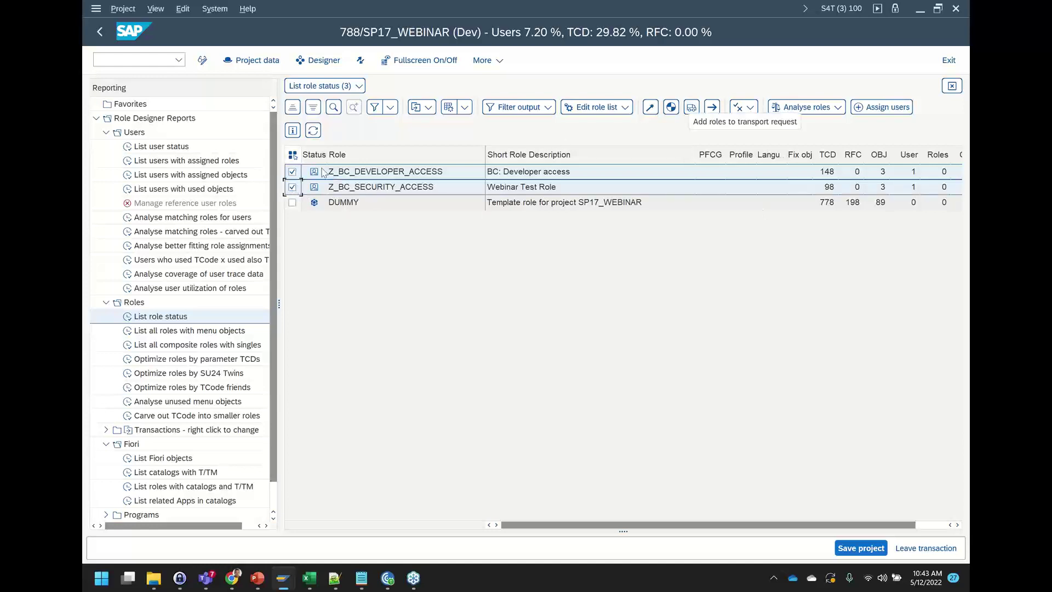
pyautogui.click(672, 108)
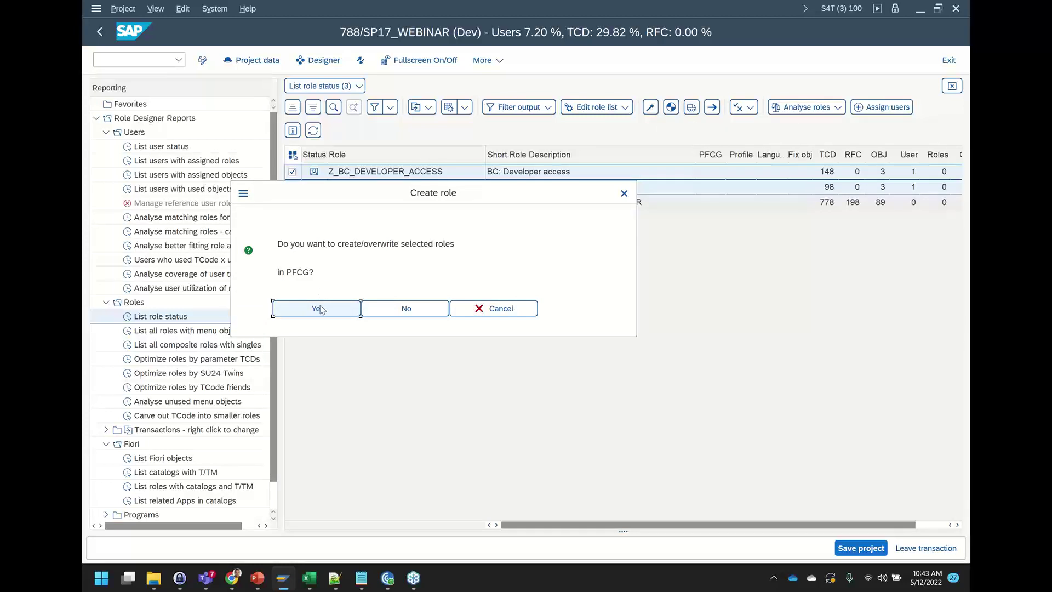
pyautogui.click(321, 310)
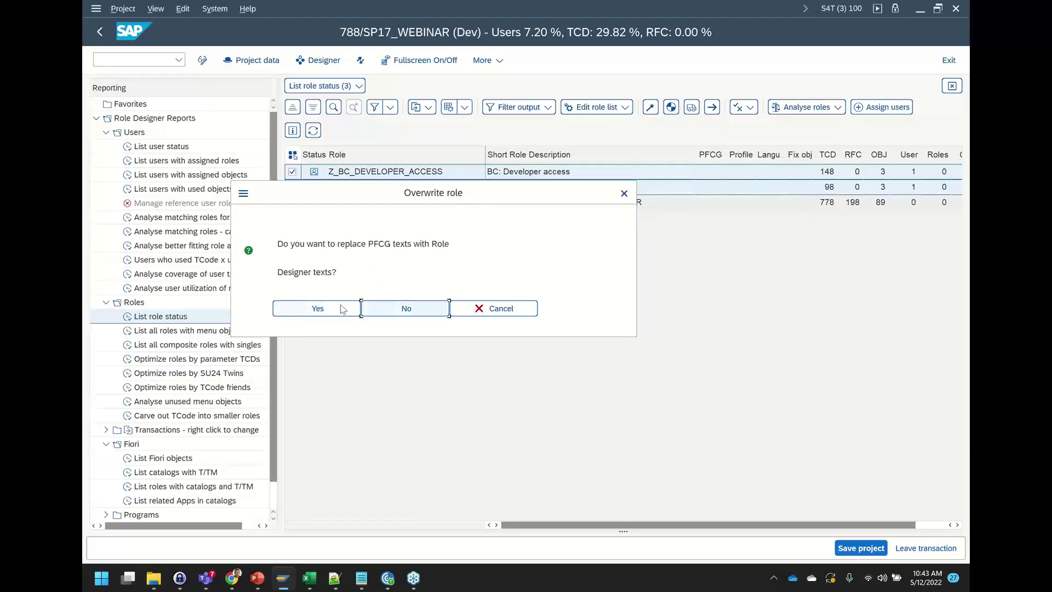
pyautogui.click(327, 309)
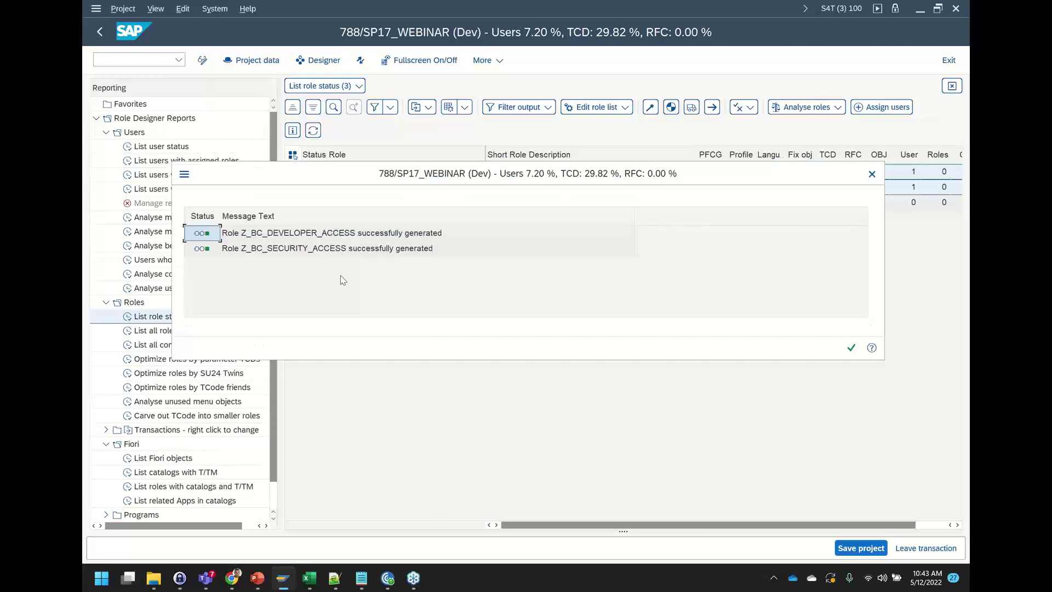
pyautogui.click(851, 348)
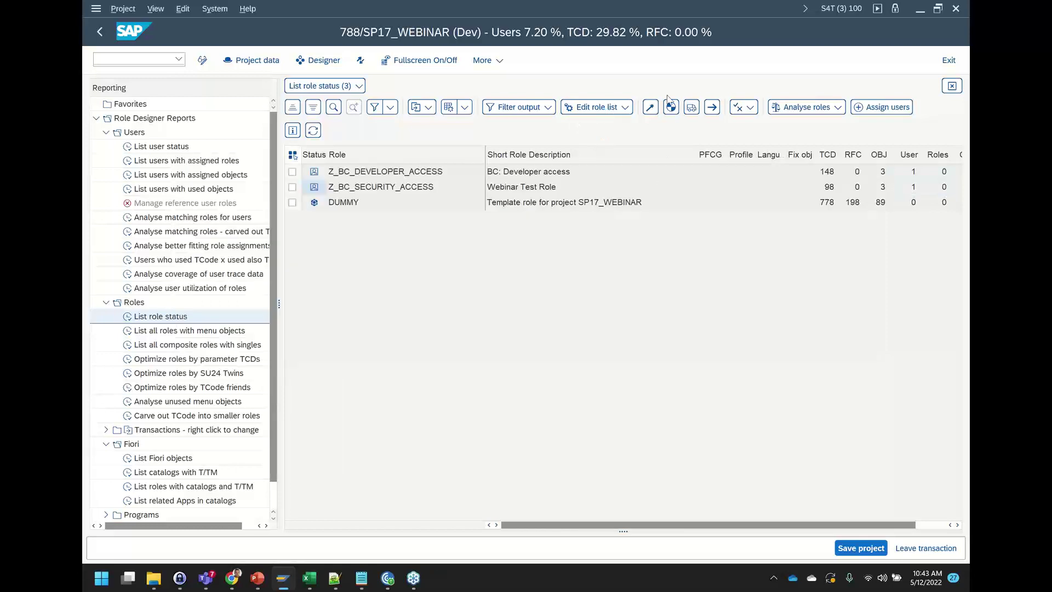
pyautogui.click(314, 131)
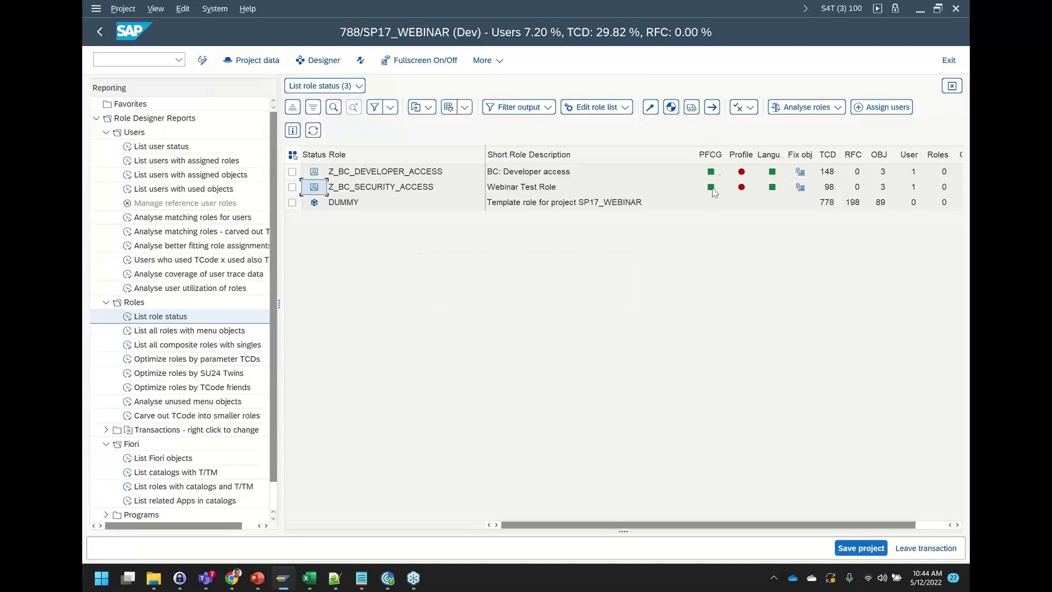
# Display the role Z_BC_DEVELOPER_ACCESS in PFCG and examine its name, description and long text
pyautogui.click(392, 174)
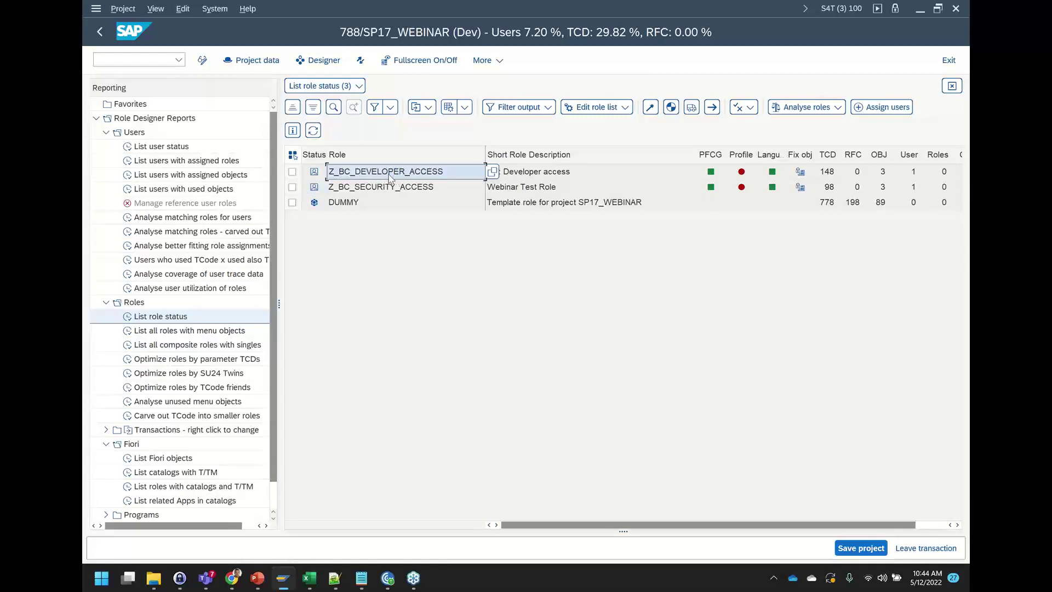
pyautogui.doubleClick(391, 174)
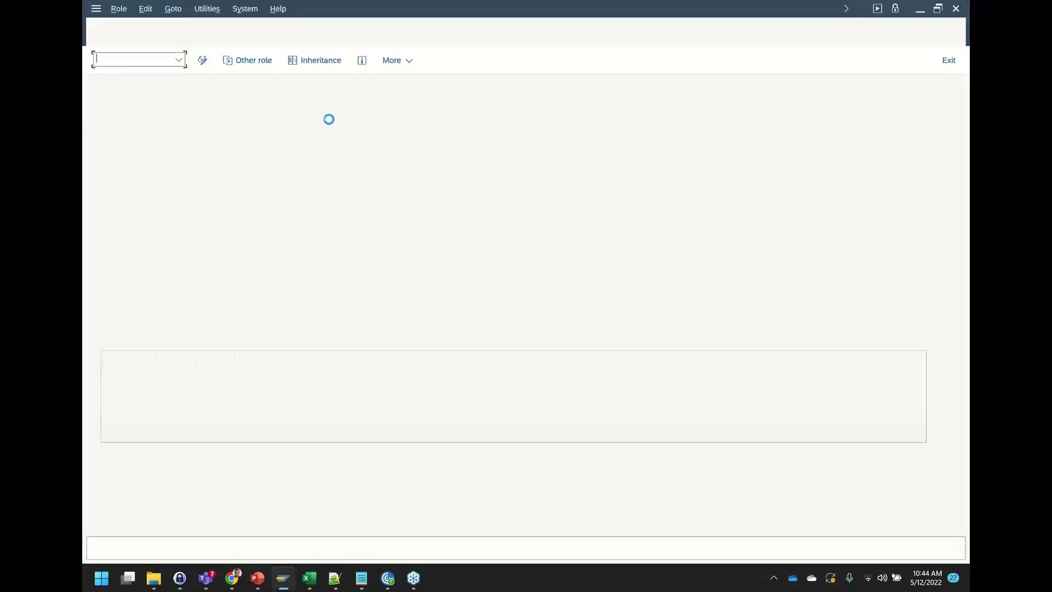
pyautogui.moveTo(326, 113); pyautogui.dragTo(178, 115)
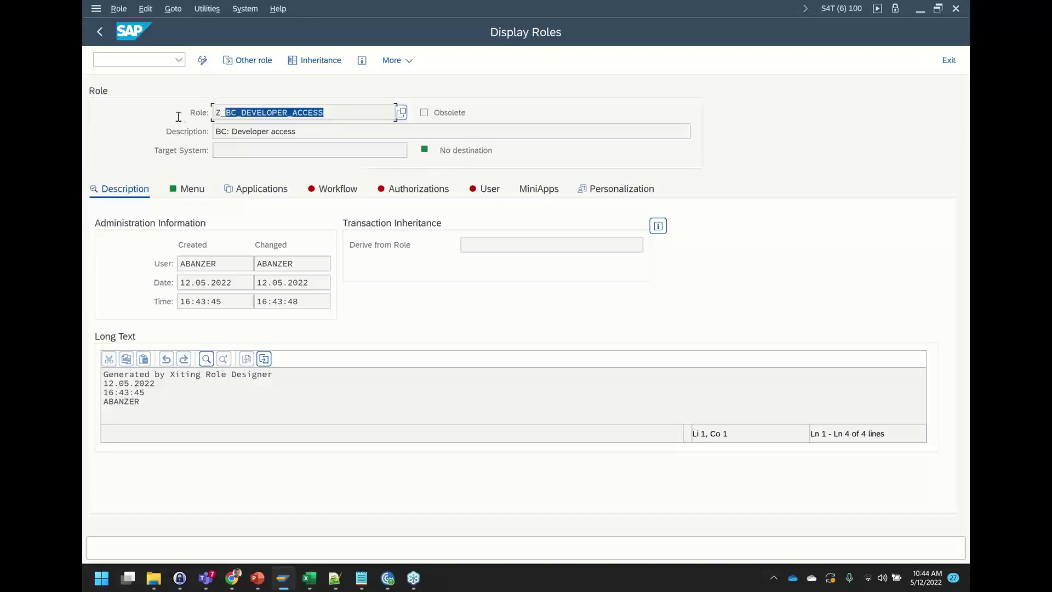
pyautogui.moveTo(324, 131); pyautogui.dragTo(196, 144)
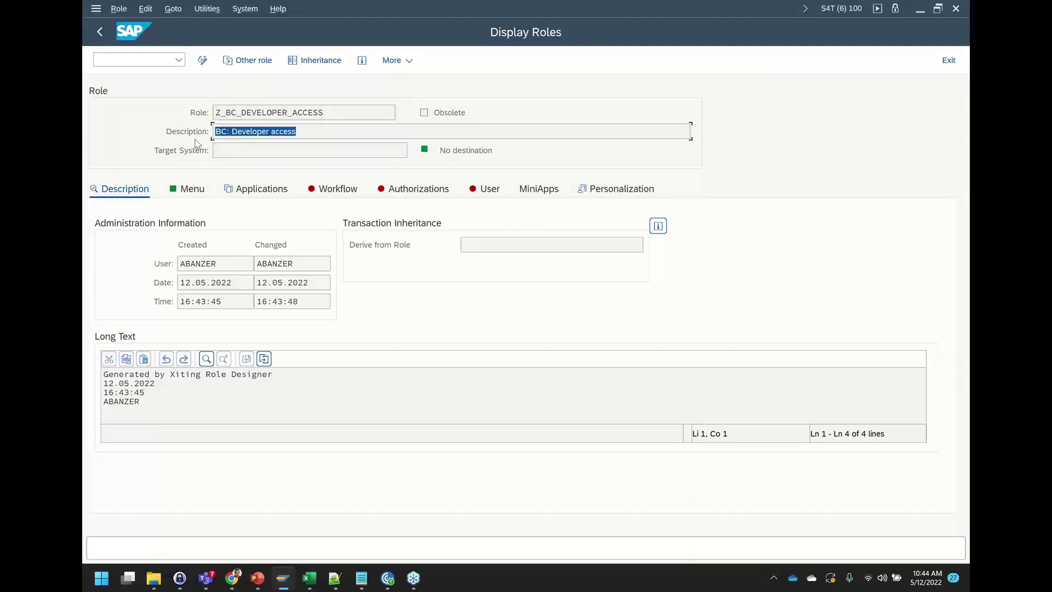
pyautogui.click(161, 402)
pyautogui.hotkey('ctrl', 'a')
pyautogui.click(182, 404)
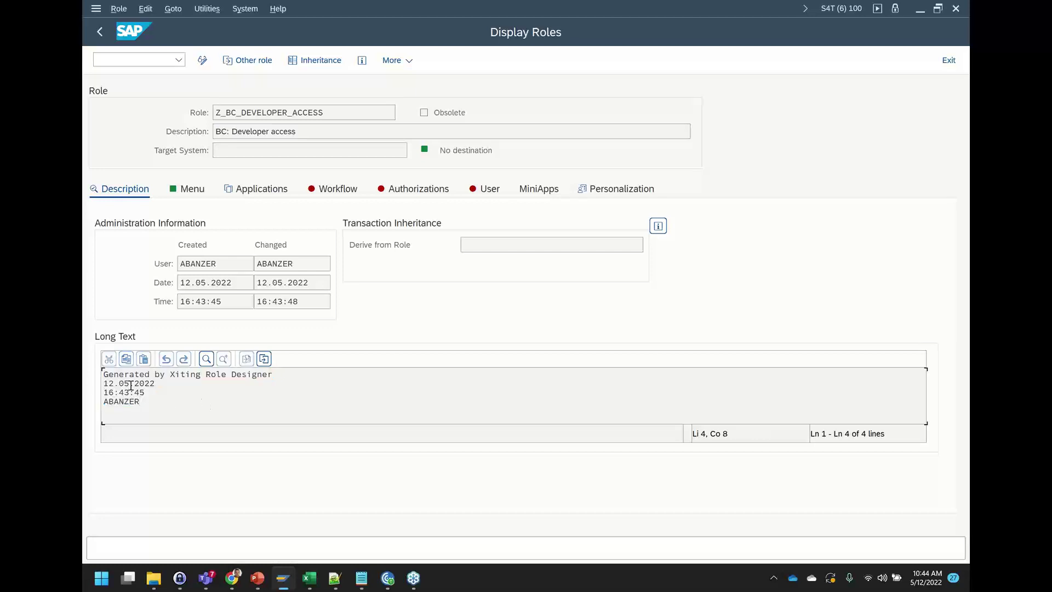
pyautogui.moveTo(148, 404); pyautogui.dragTo(102, 378)
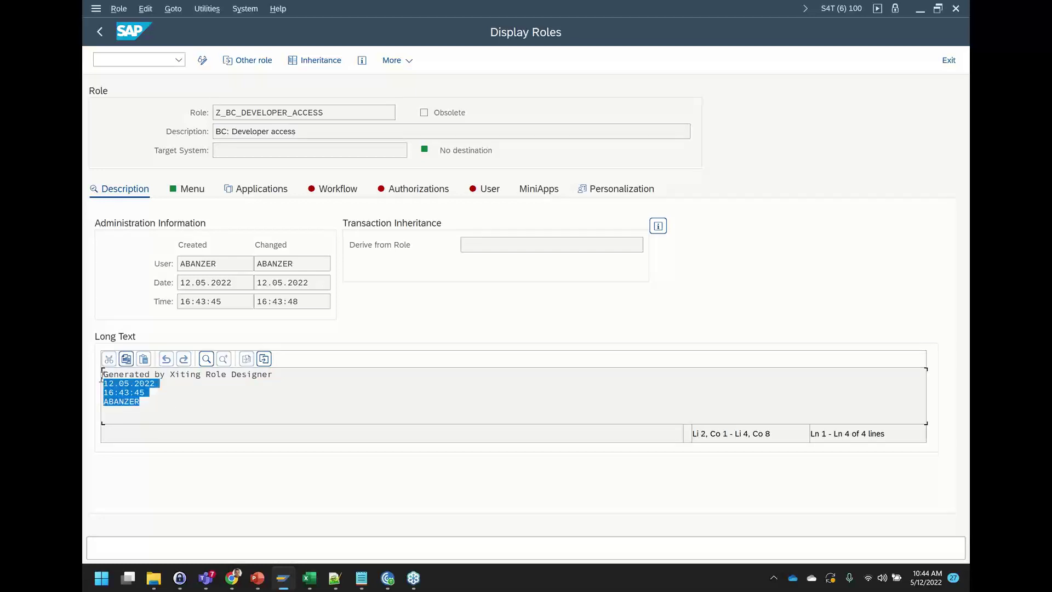
pyautogui.click(191, 403)
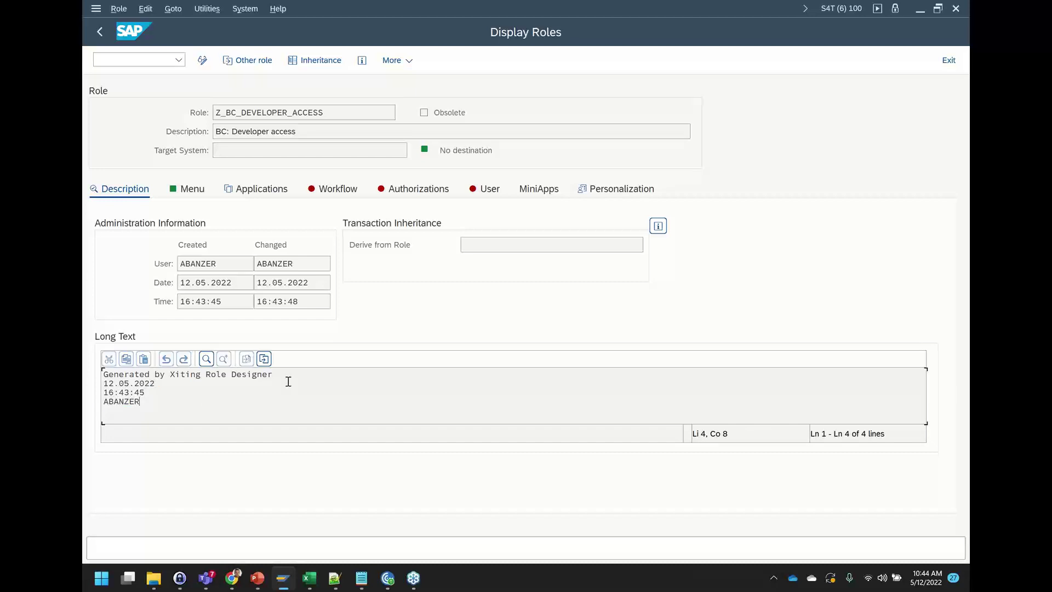
# Examine the role menu of Z_BC_DEVELOPER_ACCESS by expanding the SV Service folder down to the Business Process Monitoring transactions
pyautogui.click(199, 191)
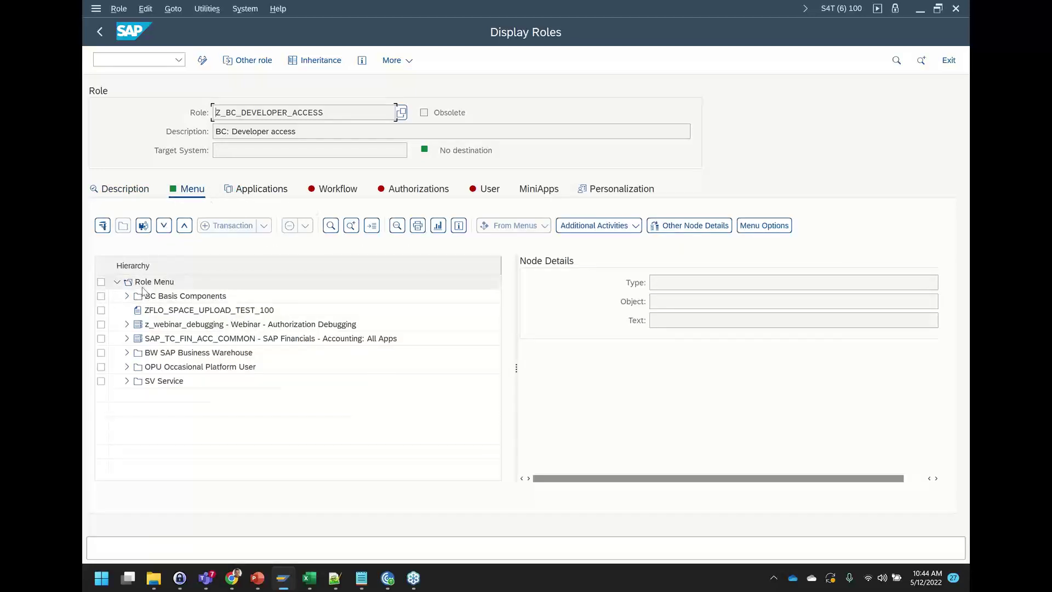
pyautogui.click(126, 381)
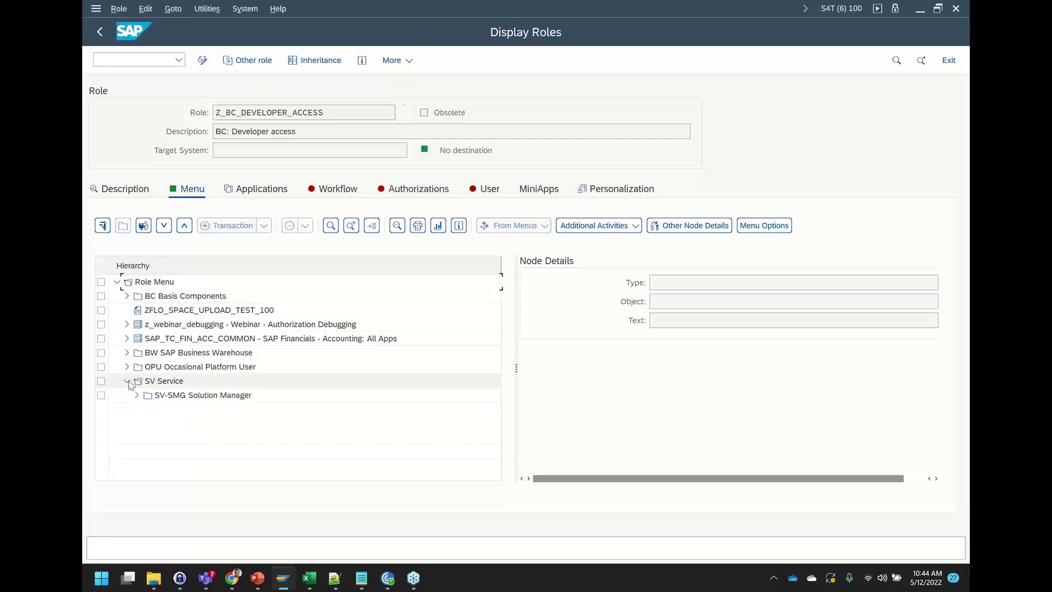
pyautogui.click(137, 395)
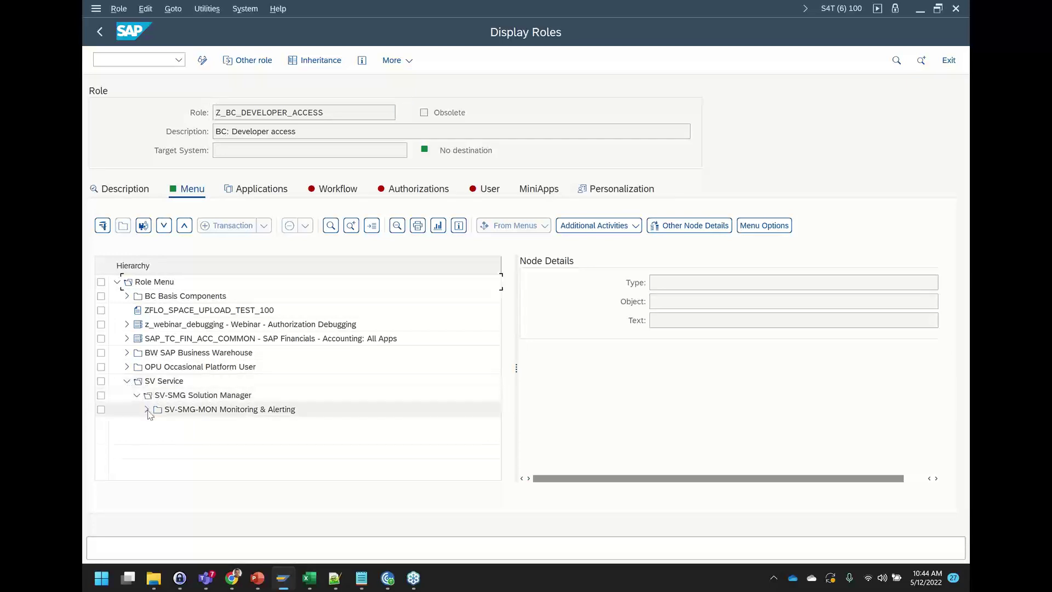
pyautogui.click(146, 409)
pyautogui.click(157, 423)
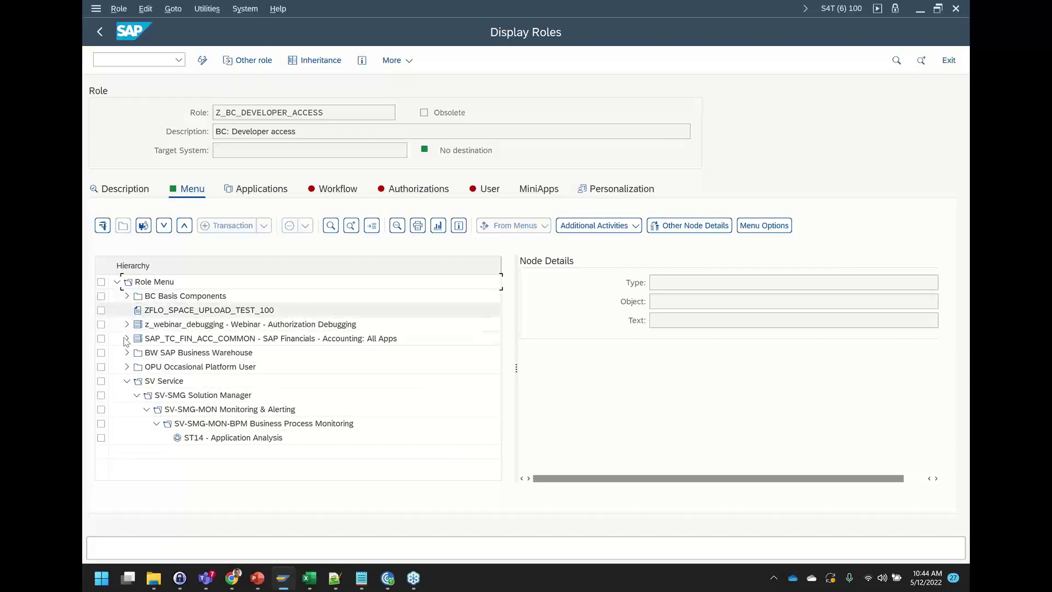
# Examine the node details of ZFLO_SPACE_UPLOAD_TEST_100 and z_webinar_debugging, and expand the z_webinar_debugging and SAP_TC_FIN_ACC_COMMON catalogs
pyautogui.click(155, 311)
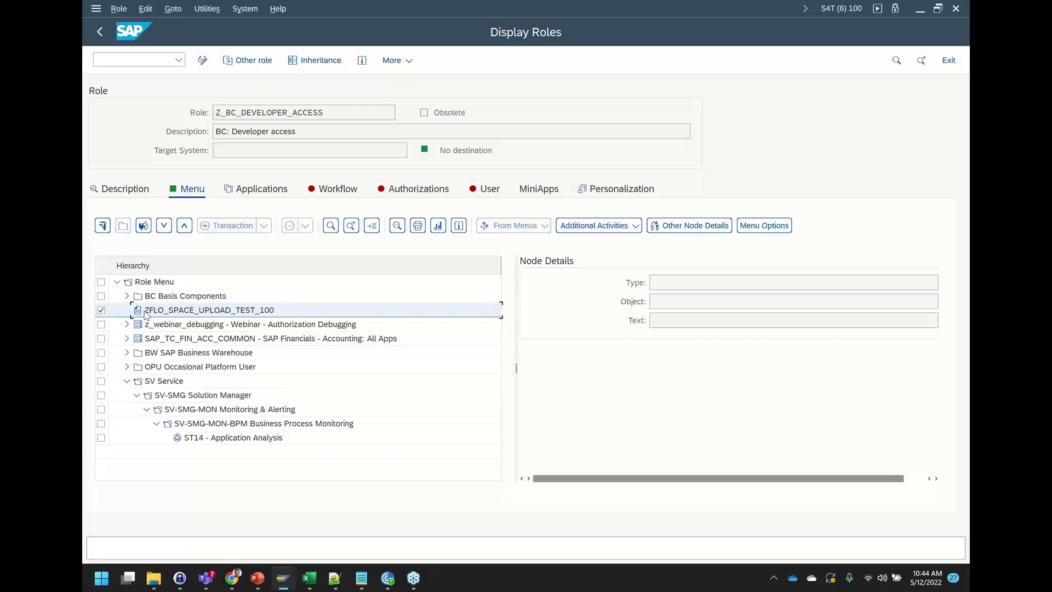
pyautogui.click(155, 311)
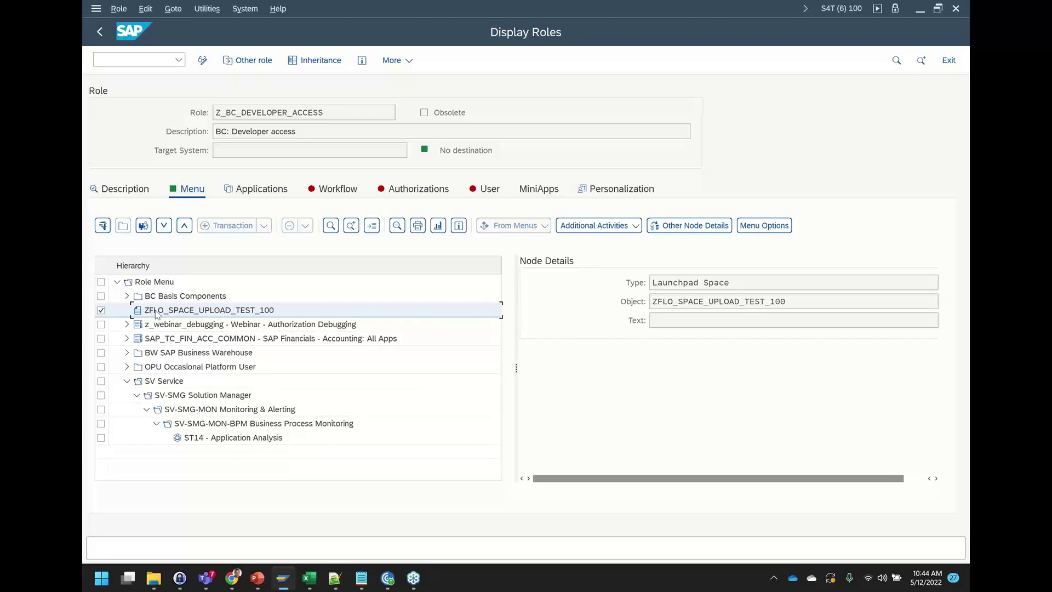
pyautogui.click(735, 282)
pyautogui.click(211, 323)
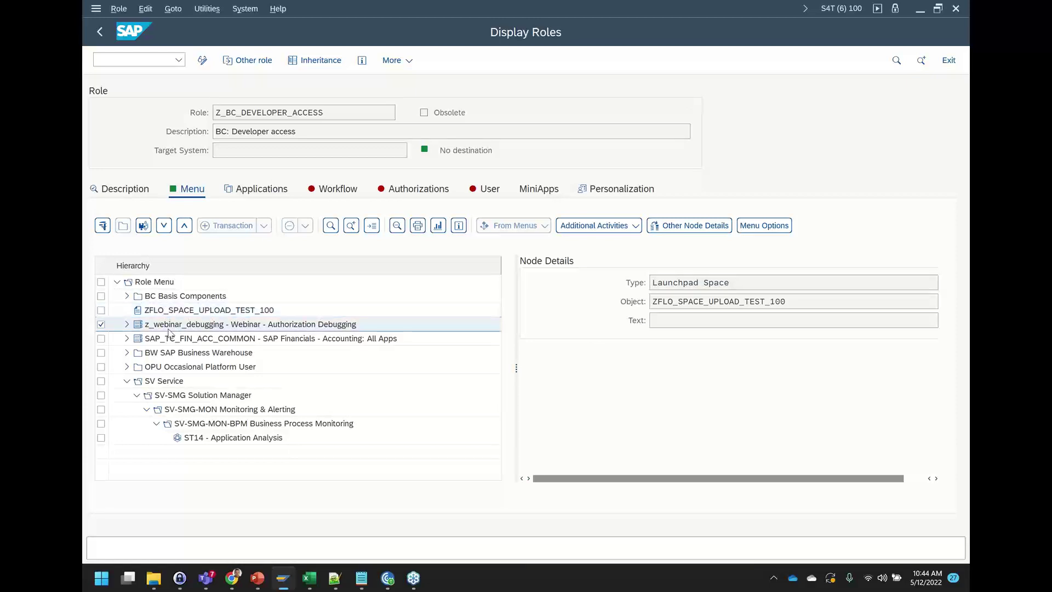
pyautogui.click(742, 284)
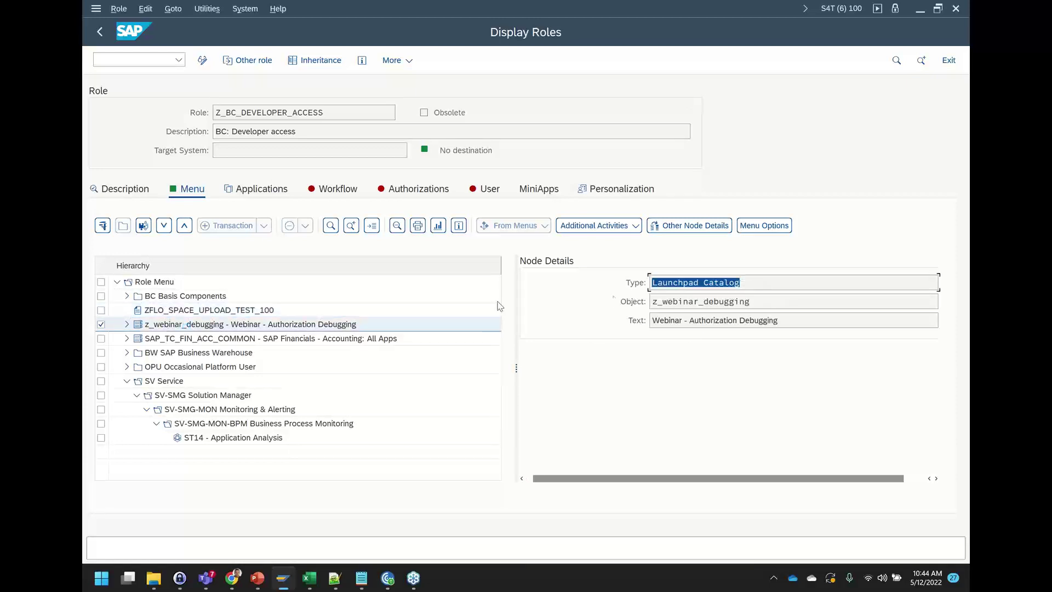
pyautogui.click(127, 325)
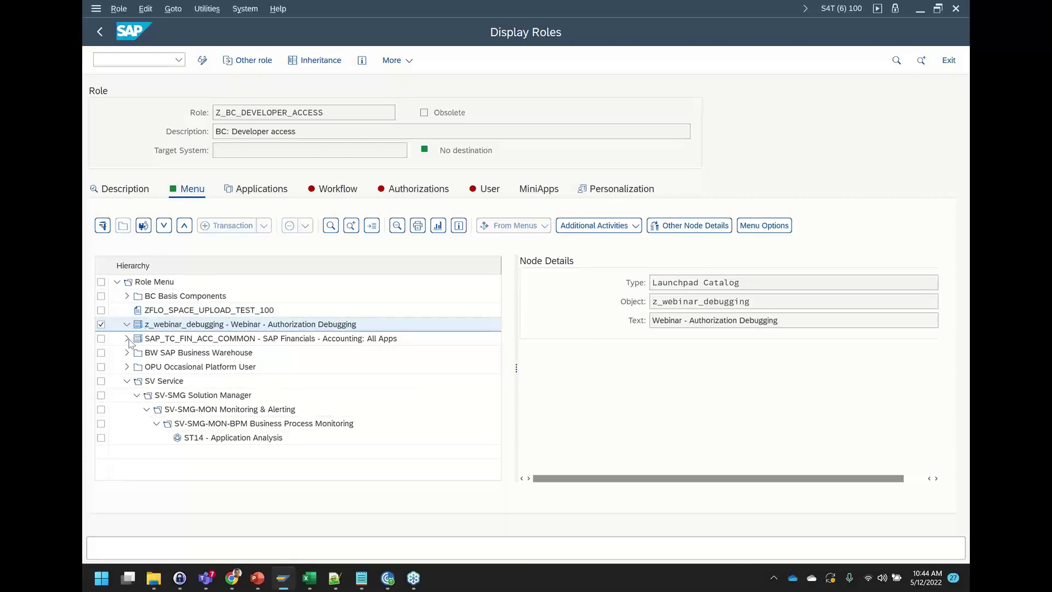
pyautogui.click(127, 338)
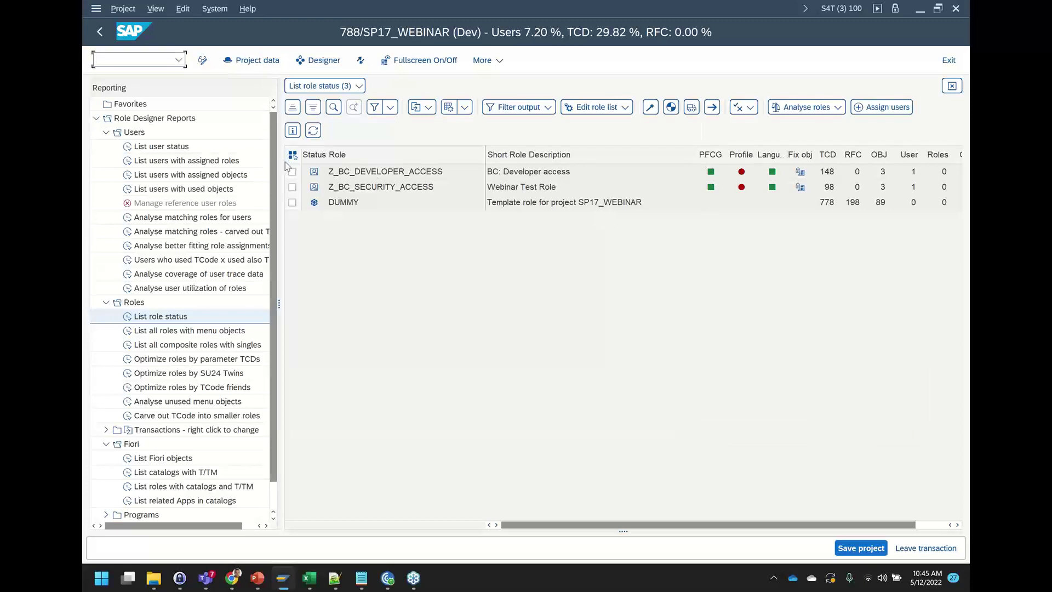
# Open Z_BC_DEVELOPER_ACCESS from the role status list in PFCG and edit its authorization data, leaving the organizational levels undefined
pyautogui.click(293, 172)
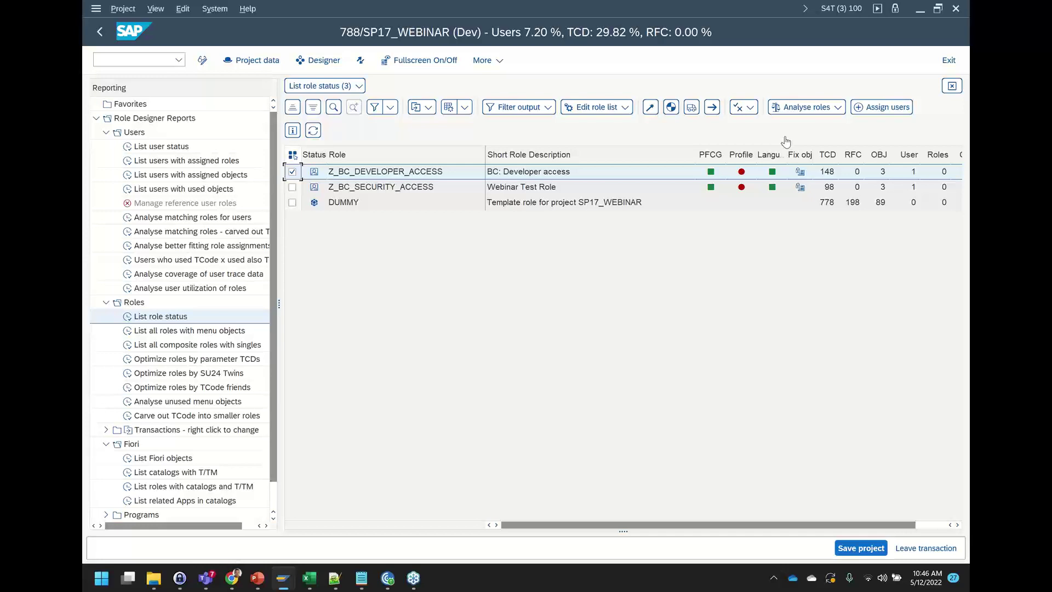
pyautogui.click(392, 174)
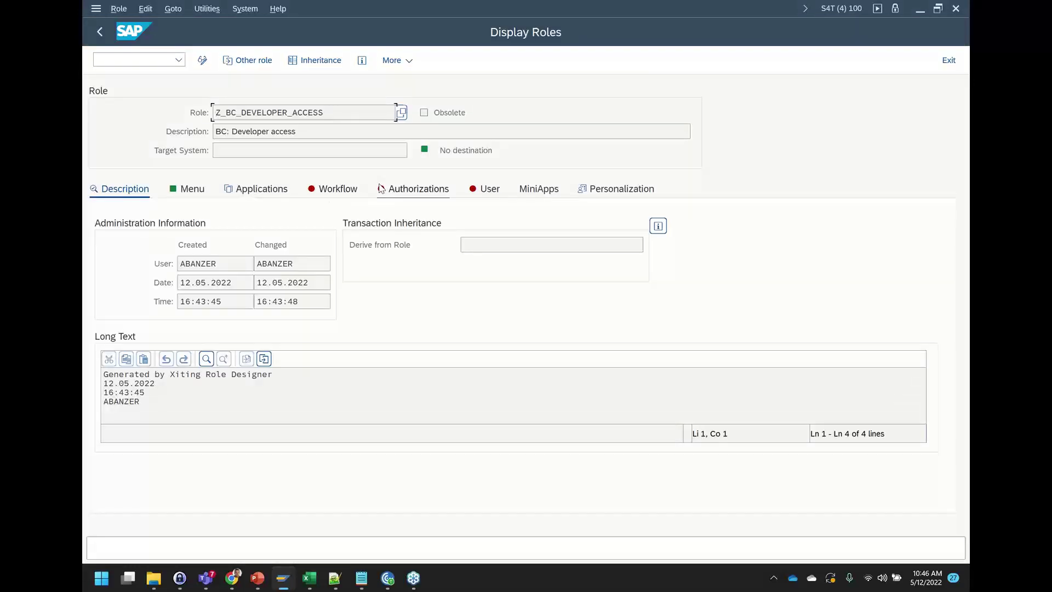
pyautogui.click(382, 188)
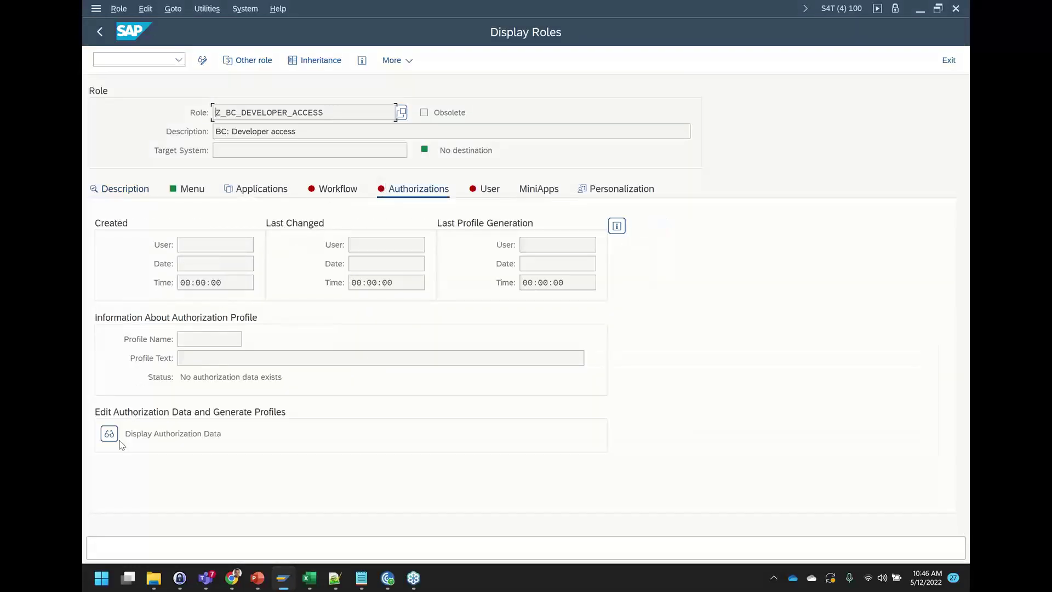
pyautogui.click(202, 60)
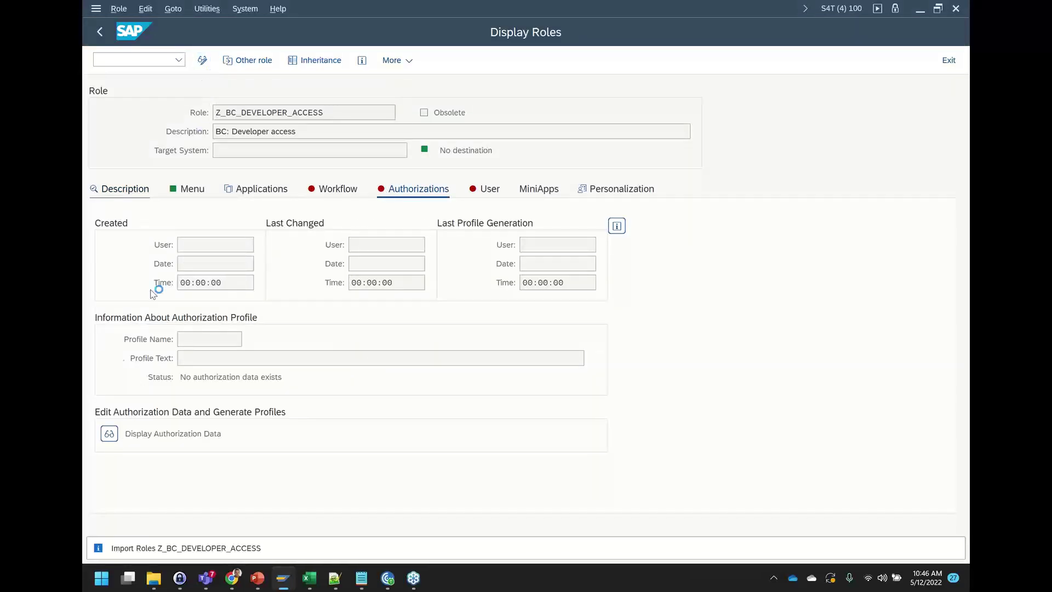
pyautogui.click(111, 436)
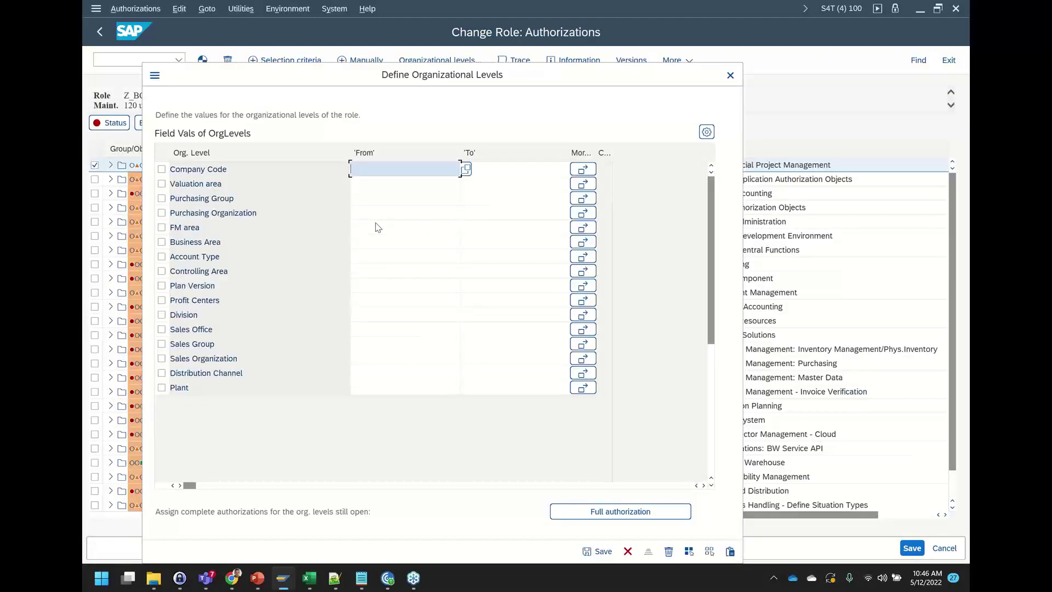
pyautogui.click(730, 76)
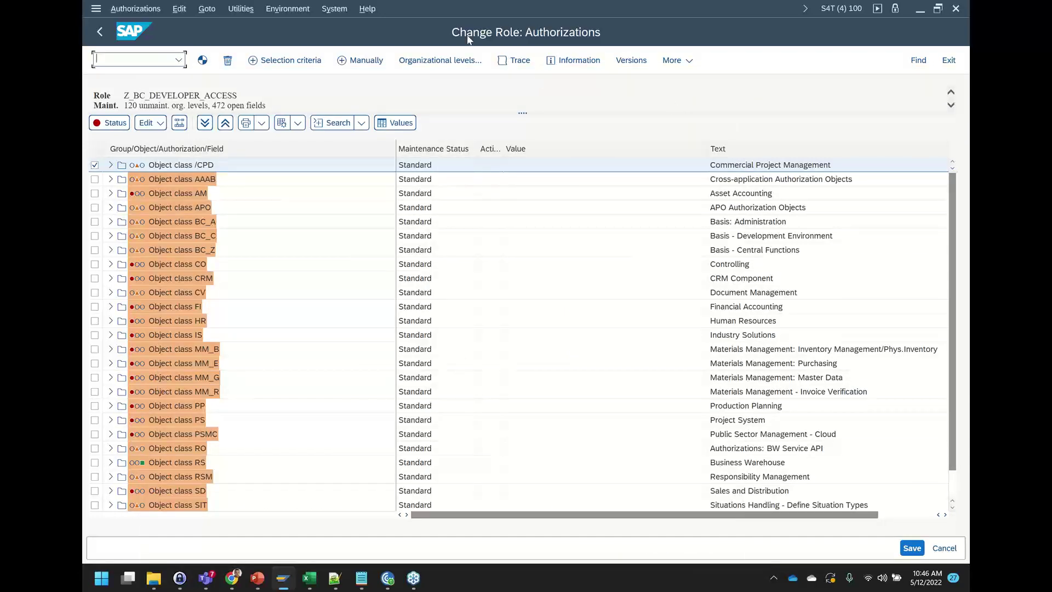
# Expand object class /CPD down to the authorization fields of object /CPD/MP and examine them
pyautogui.click(111, 165)
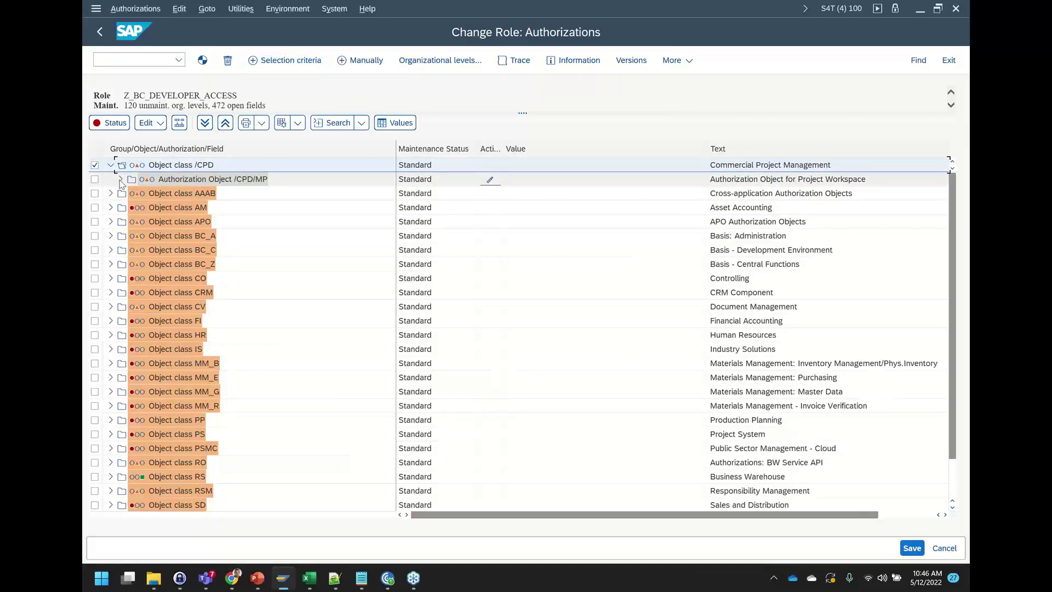
pyautogui.click(120, 179)
pyautogui.click(131, 193)
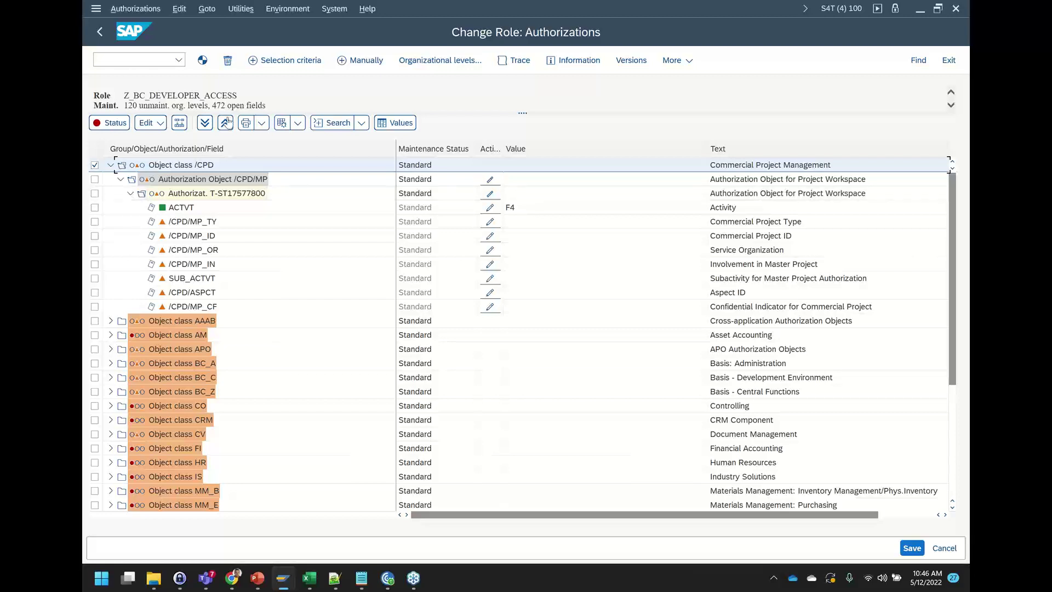
pyautogui.moveTo(245, 97); pyautogui.dragTo(122, 98)
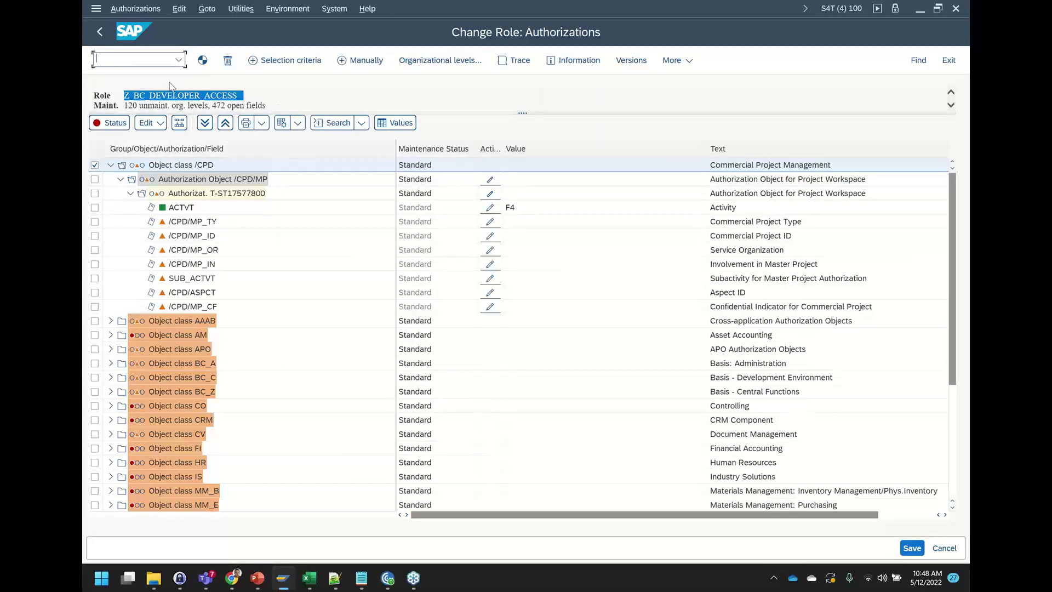
# Generate the authorization profile of Z_BC_DEVELOPER_ACCESS despite open authorizations, accept the proposed profile name, and leave the authorization maintenance
pyautogui.click(202, 61)
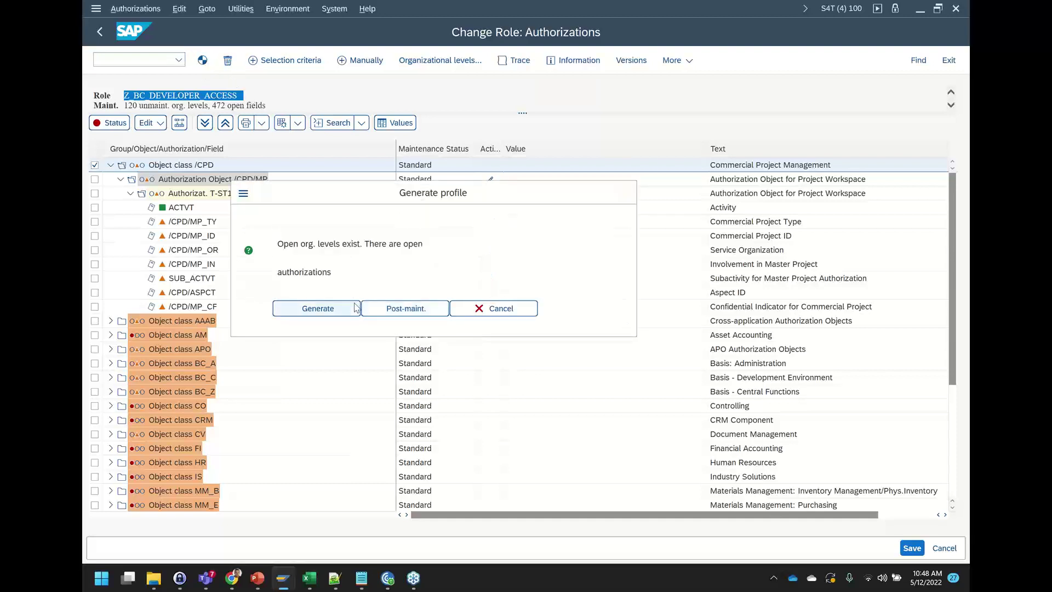
pyautogui.click(356, 307)
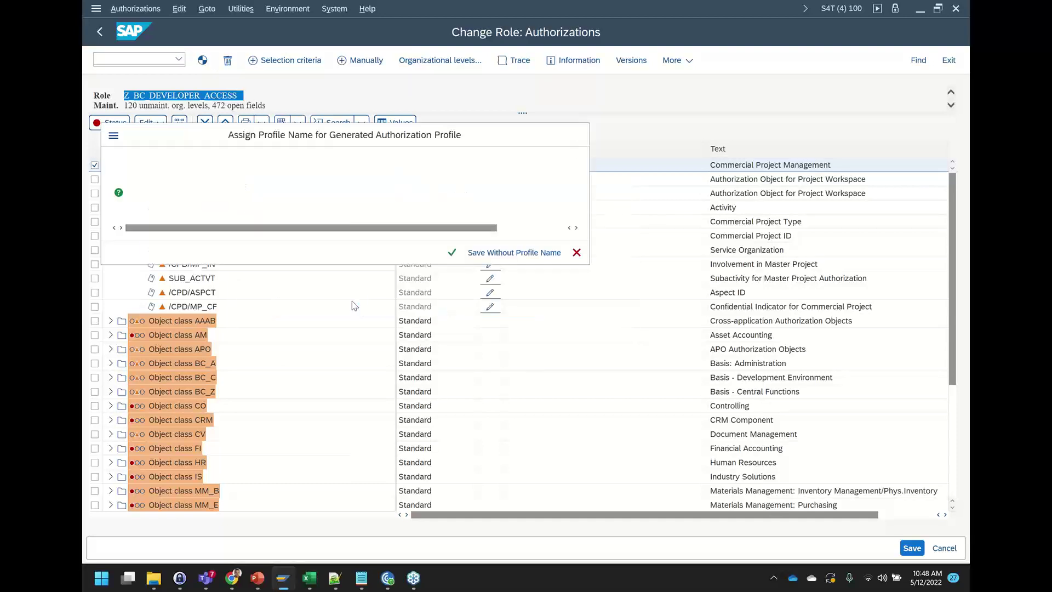
pyautogui.click(452, 253)
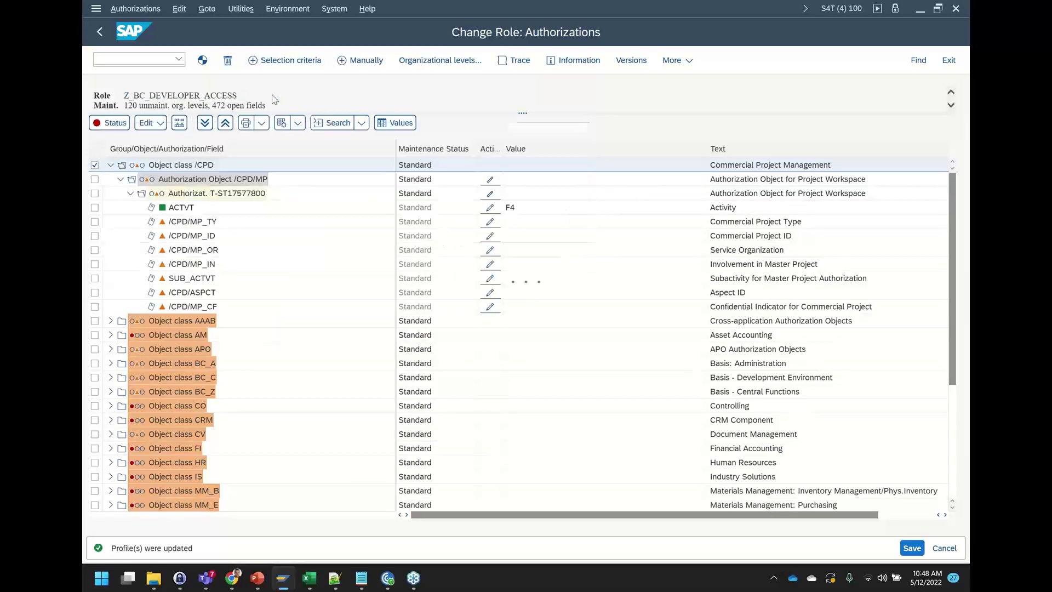
pyautogui.press('F3')
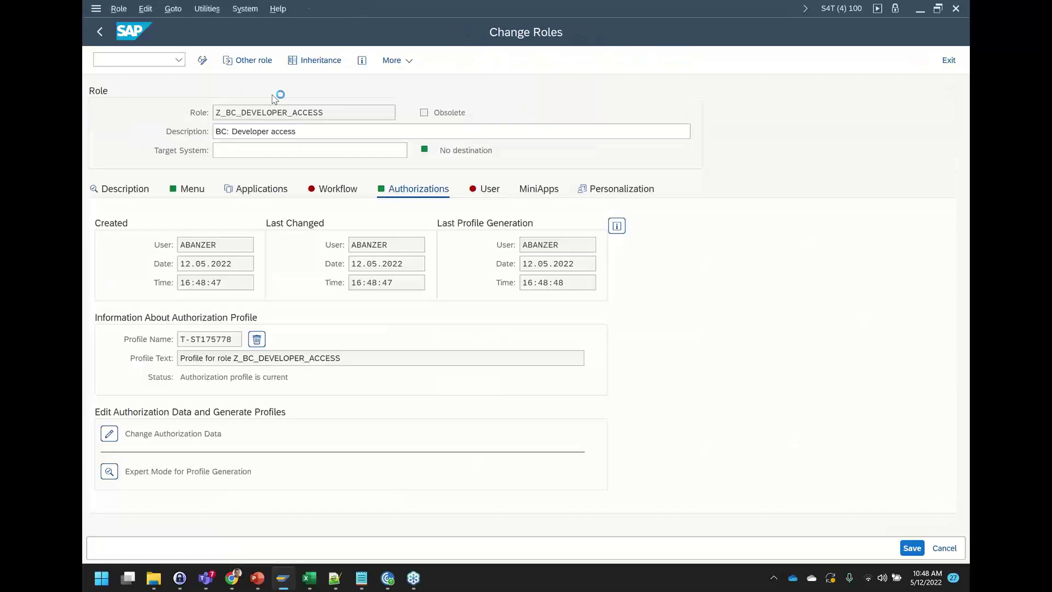
pyautogui.press('F3')
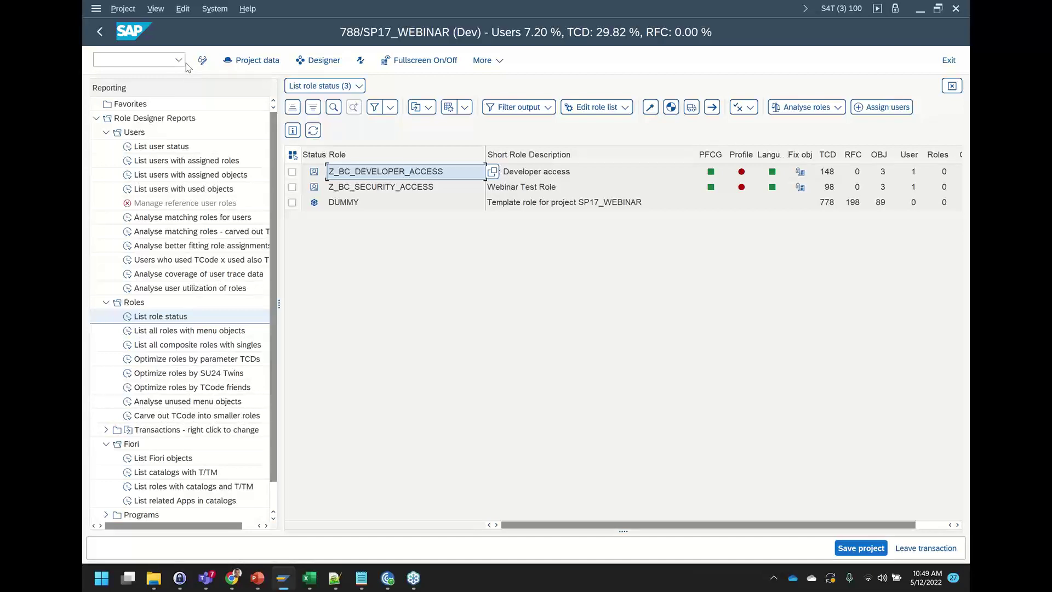
# Start the Xiting Mass Processing Tools in a new session and show the tools for Fiori objects
pyautogui.click(153, 65)
pyautogui.write('/o/xiting/')
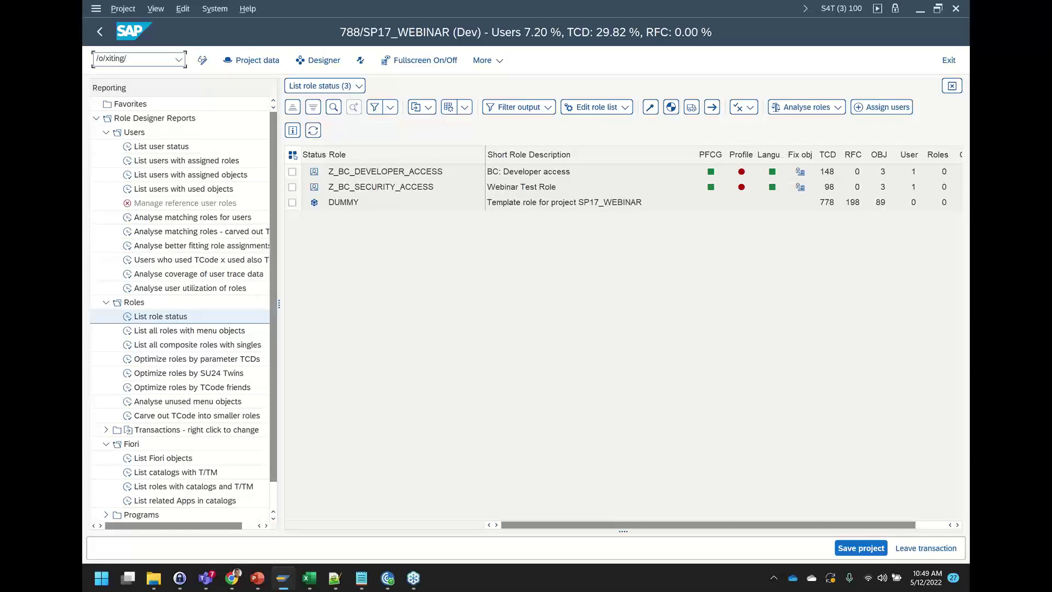
pyautogui.press('Return')
pyautogui.click(148, 63)
pyautogui.press('Return')
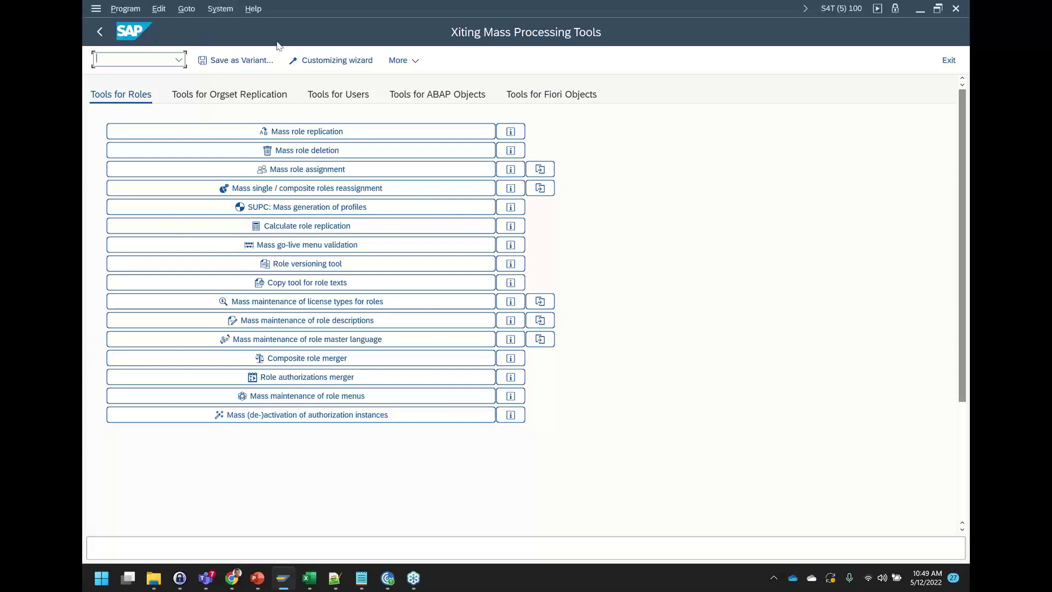
pyautogui.click(553, 97)
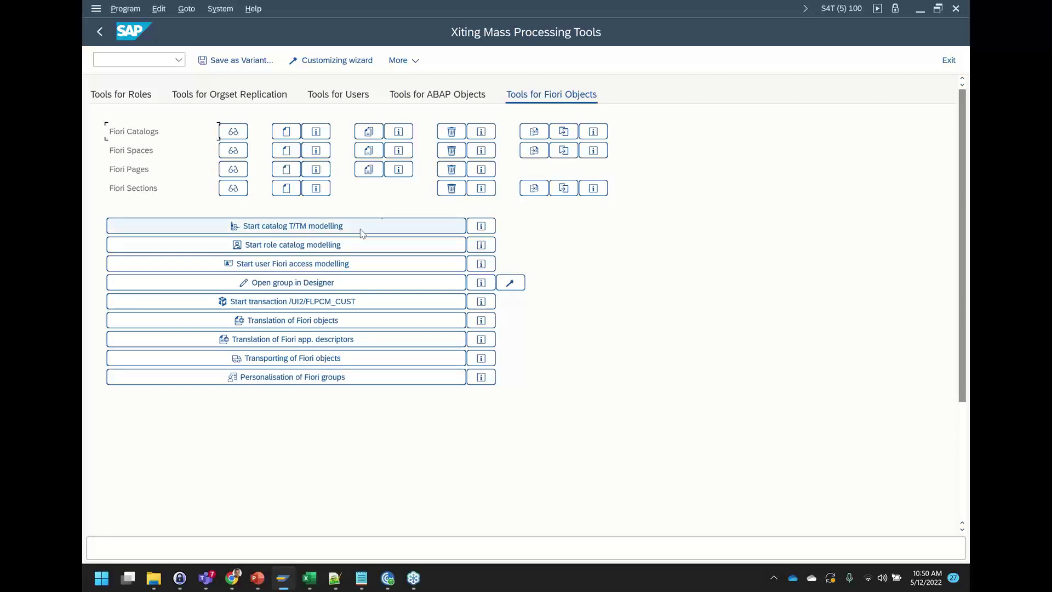
# Run catalog T/TM modelling for the Fiori catalog SAP_TRAVEL_BC_BUSINESSTRA and select the T/TM description column
pyautogui.click(335, 228)
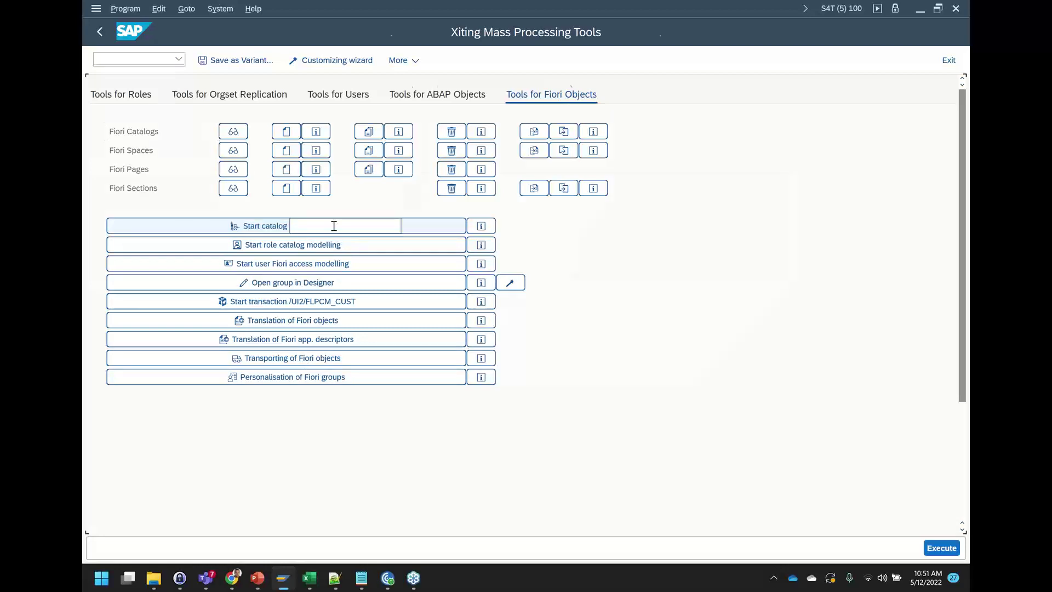
pyautogui.write('Z')
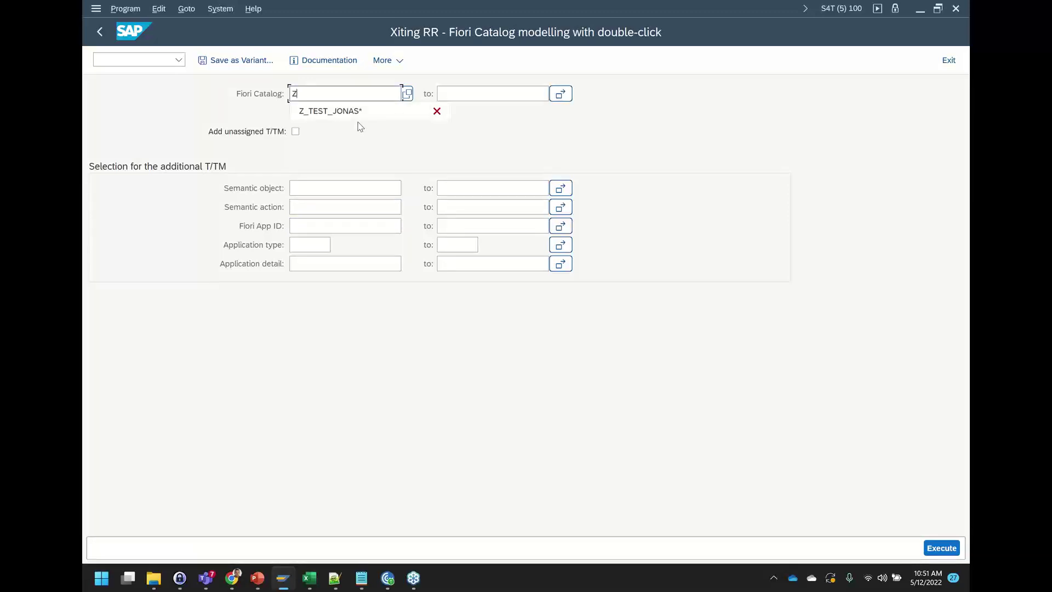
pyautogui.write('*')
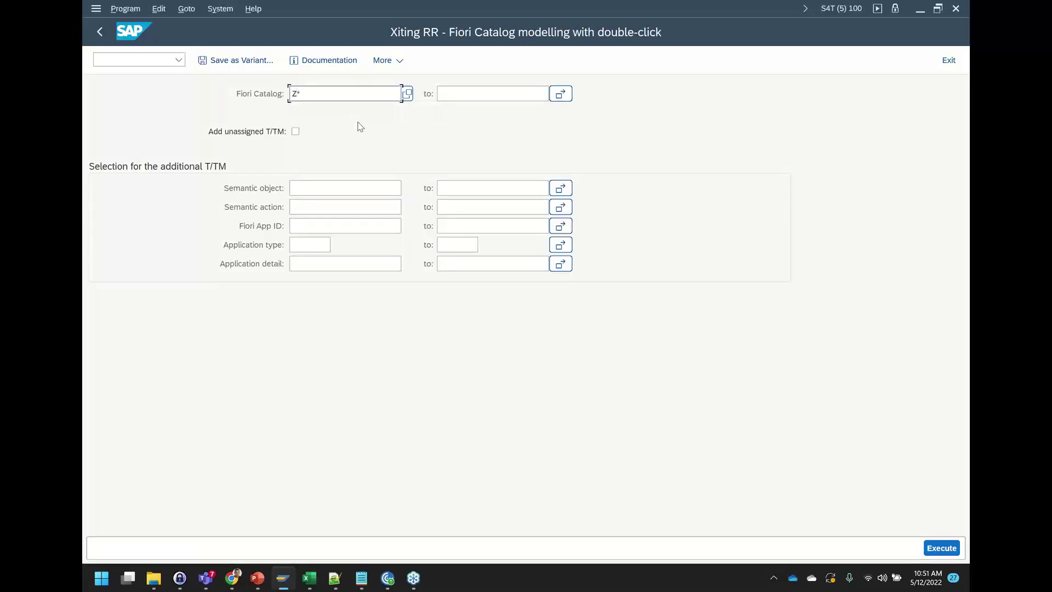
pyautogui.press('F8')
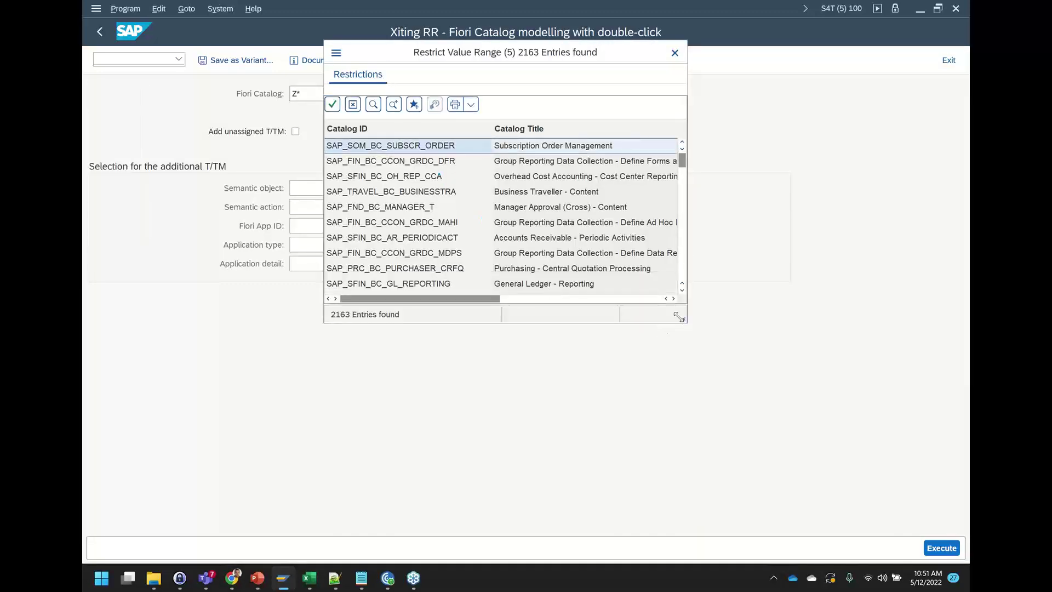
pyautogui.moveTo(680, 317); pyautogui.dragTo(758, 471)
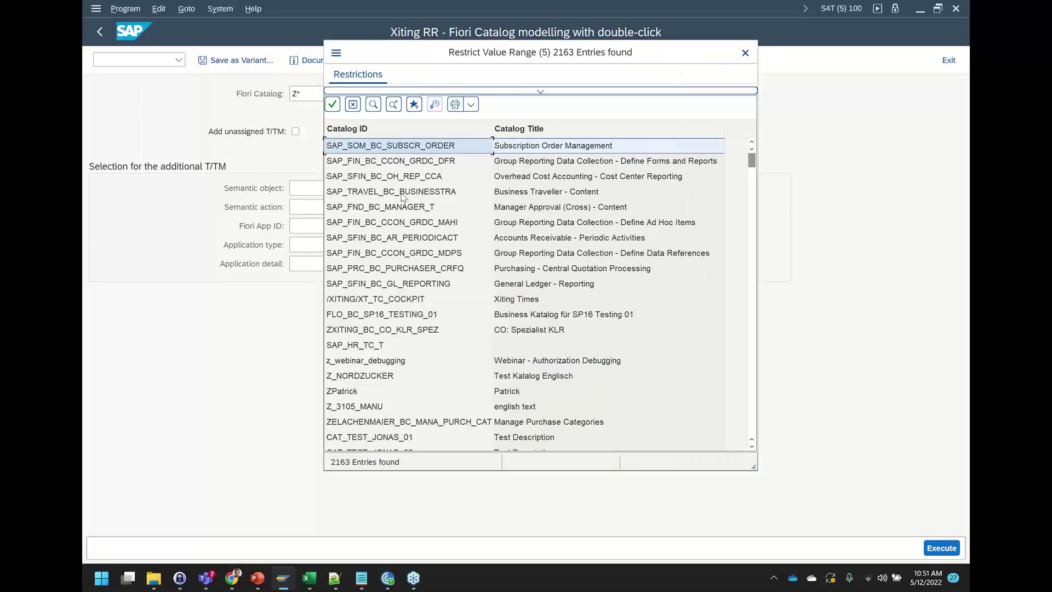
pyautogui.doubleClick(403, 192)
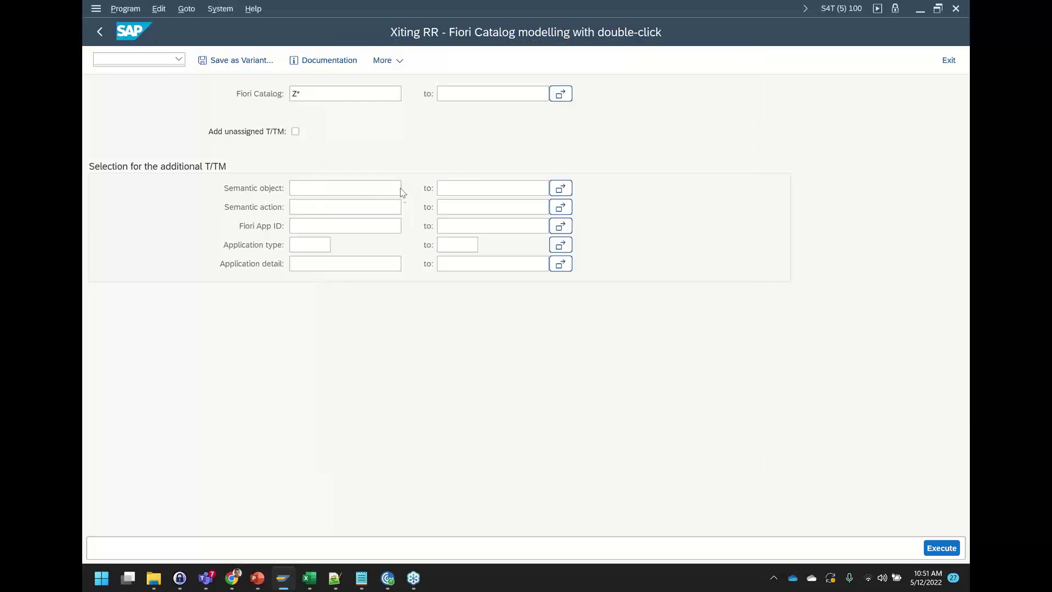
pyautogui.click(942, 549)
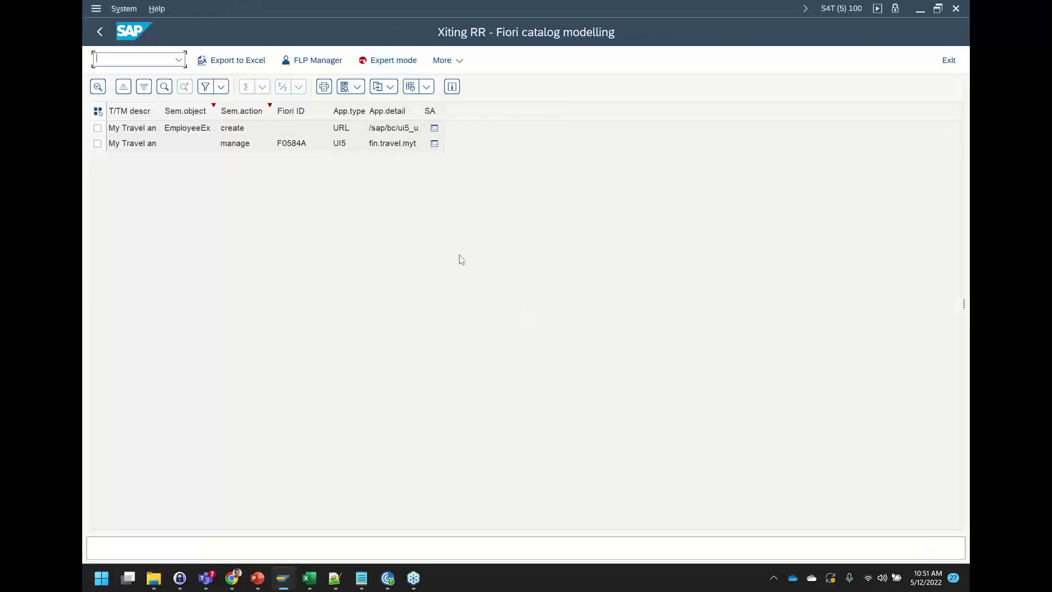
pyautogui.click(161, 115)
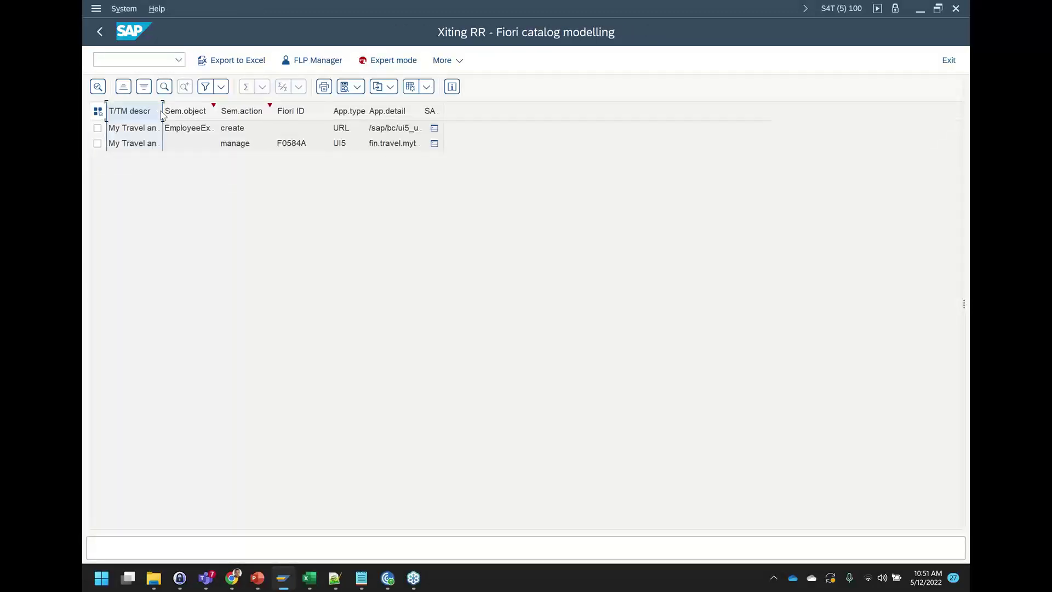
# Widen the T/TM description and SAP_TRAVEL_BC_BUSINESSTRA columns, try to change the create app's catalog assignment, and return to the Mass Processing Tools
pyautogui.moveTo(162, 112); pyautogui.dragTo(210, 111)
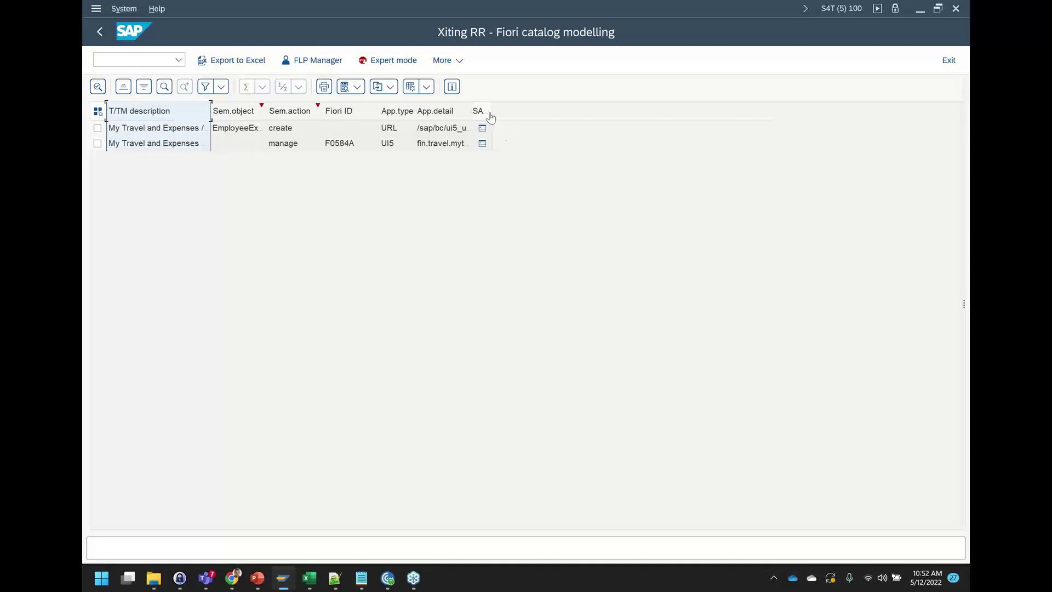
pyautogui.moveTo(480, 112); pyautogui.dragTo(608, 116)
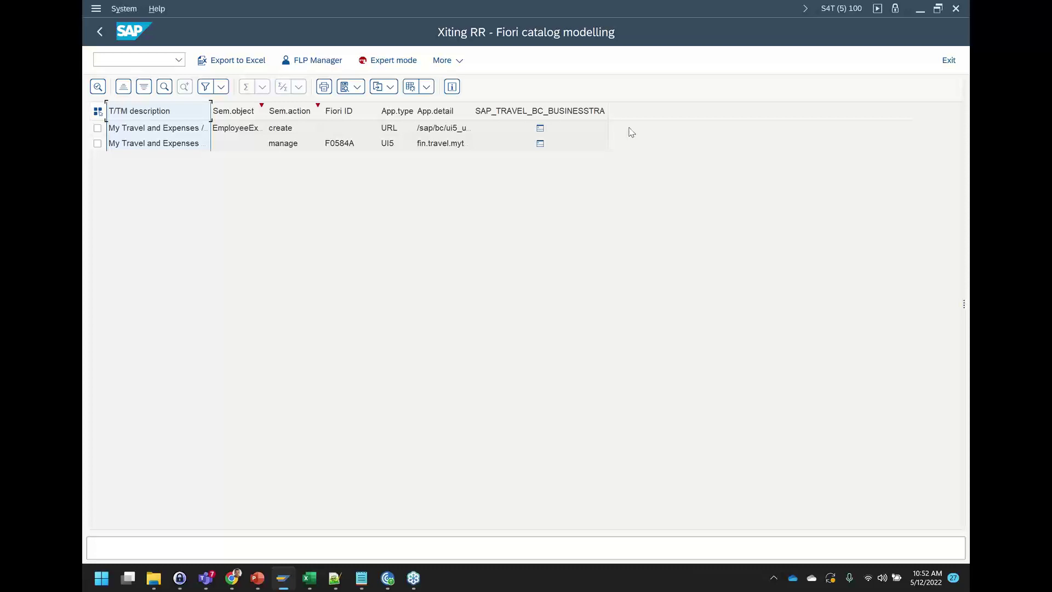
pyautogui.click(540, 130)
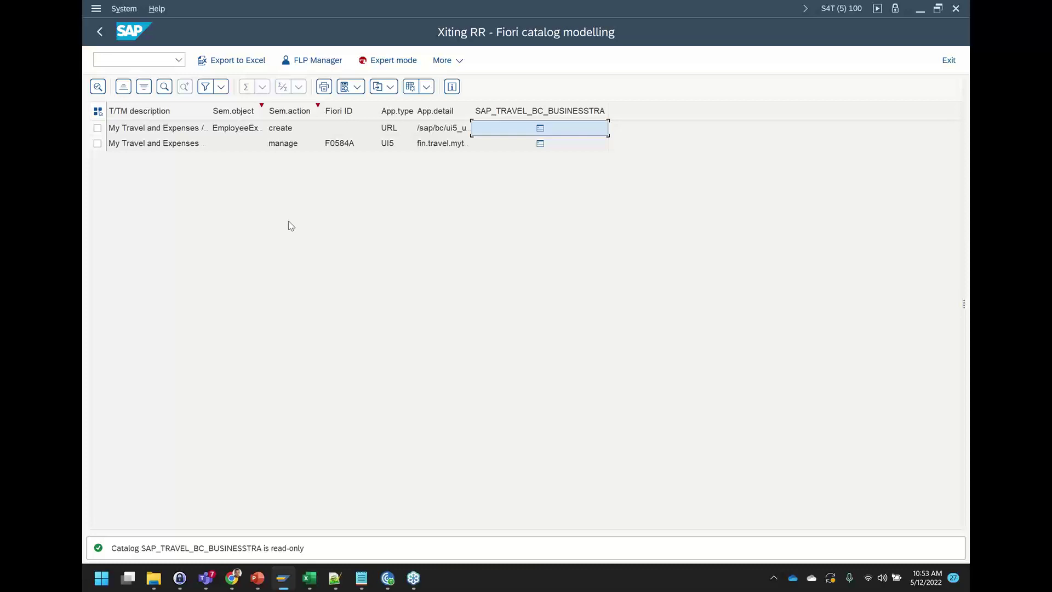
pyautogui.press('F3')
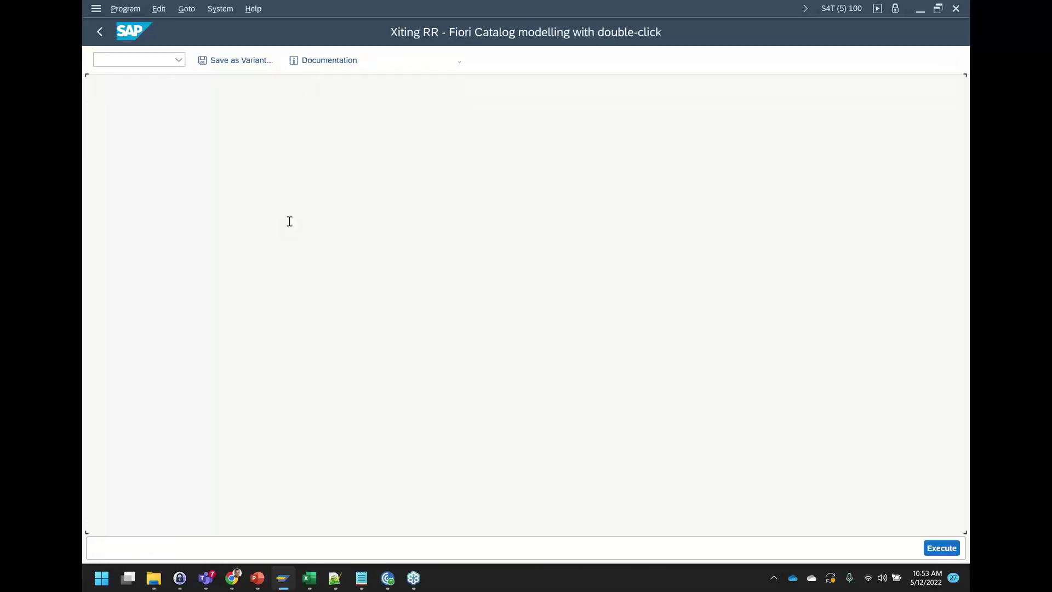
pyautogui.press('F3')
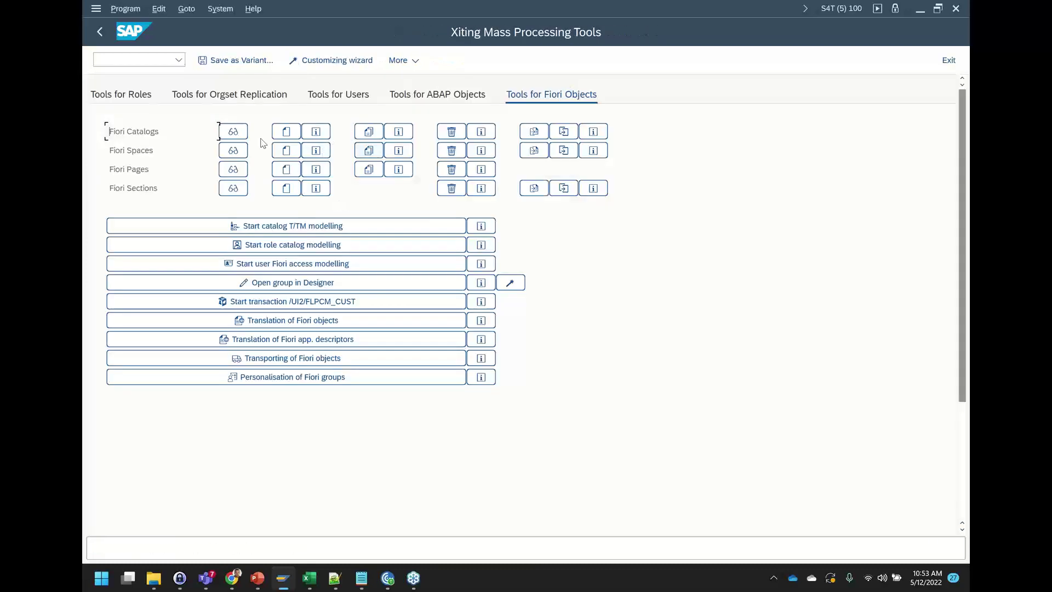
pyautogui.click(420, 247)
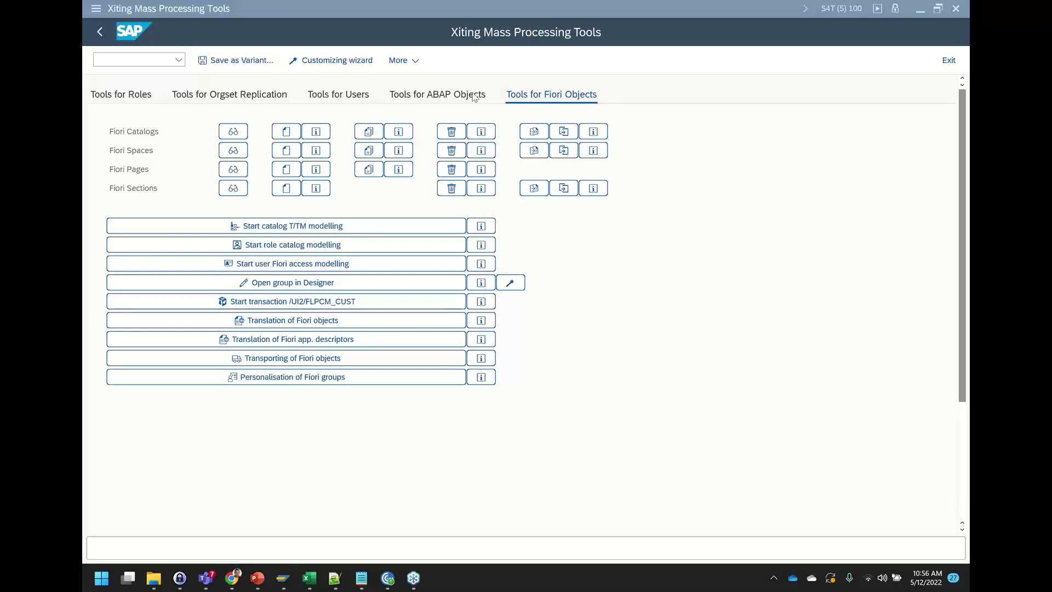
pyautogui.click(324, 114)
pyautogui.click(606, 120)
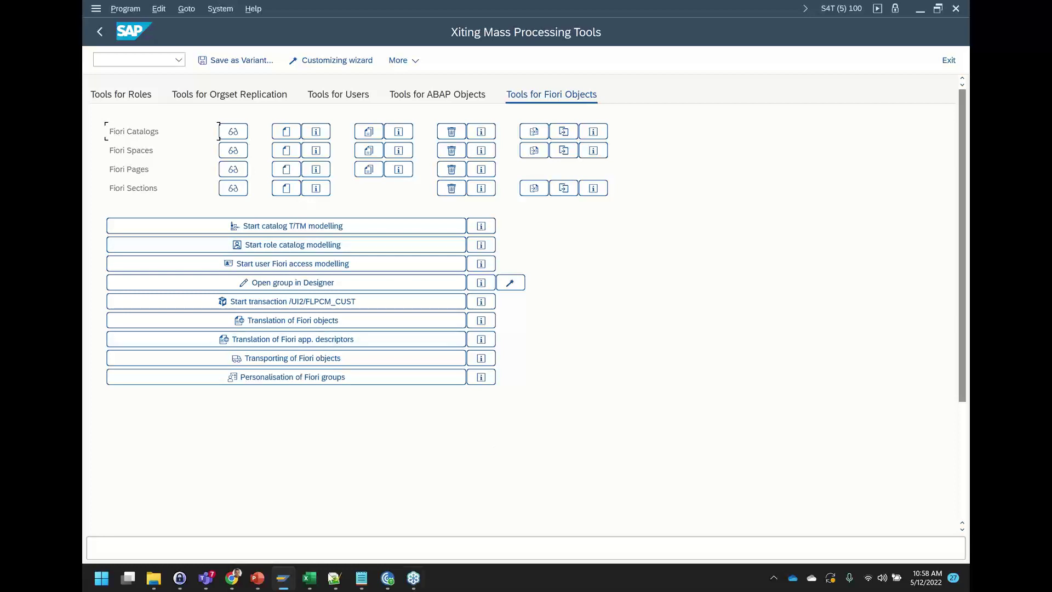
# Switch to the running PowerPoint slide show with the slide on what's new with XAMS SP17
pyautogui.moveTo(261, 577)
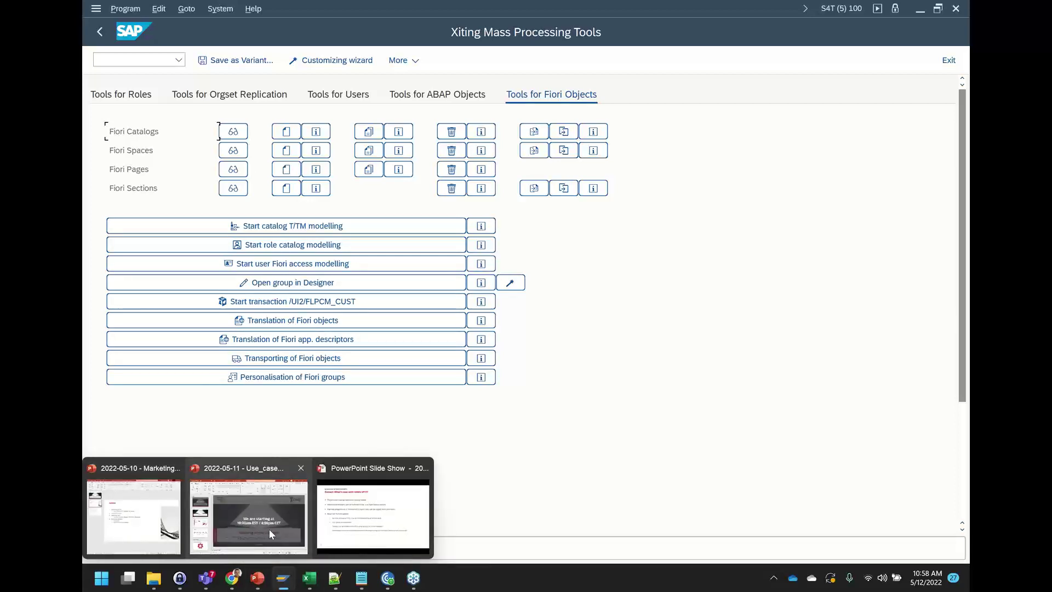
pyautogui.click(395, 530)
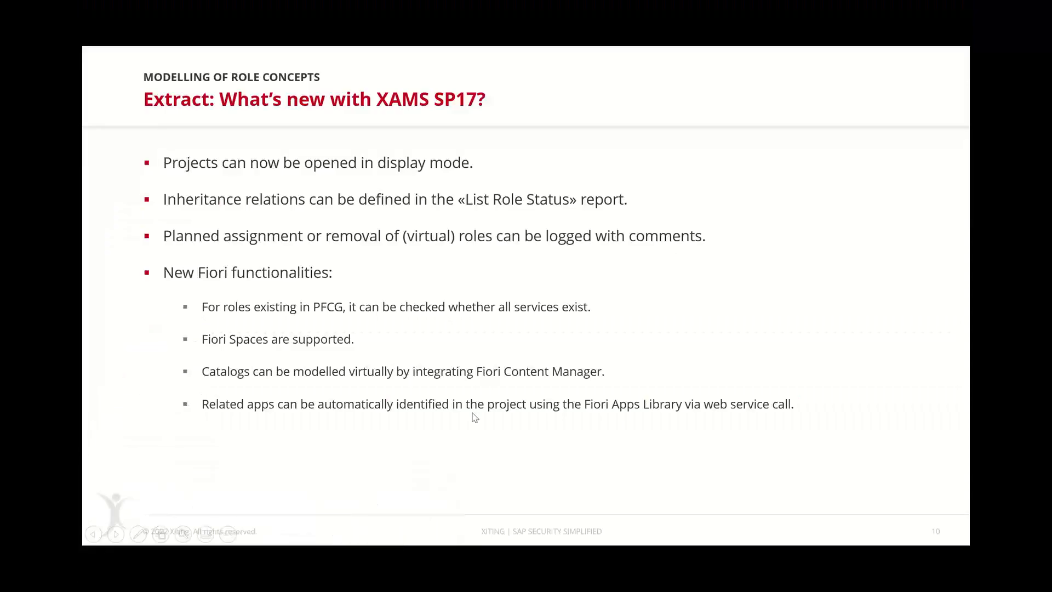